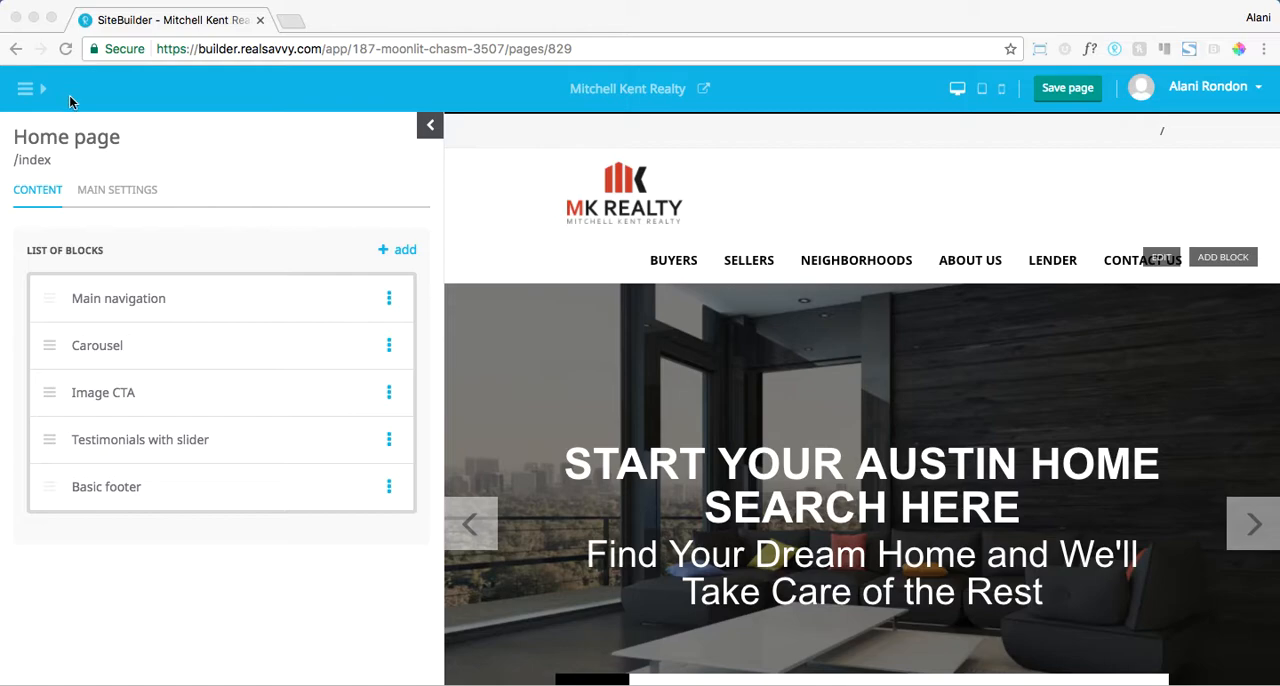
# - Start a new site page and enter the property's street address as its title
pyautogui.click(43, 92)
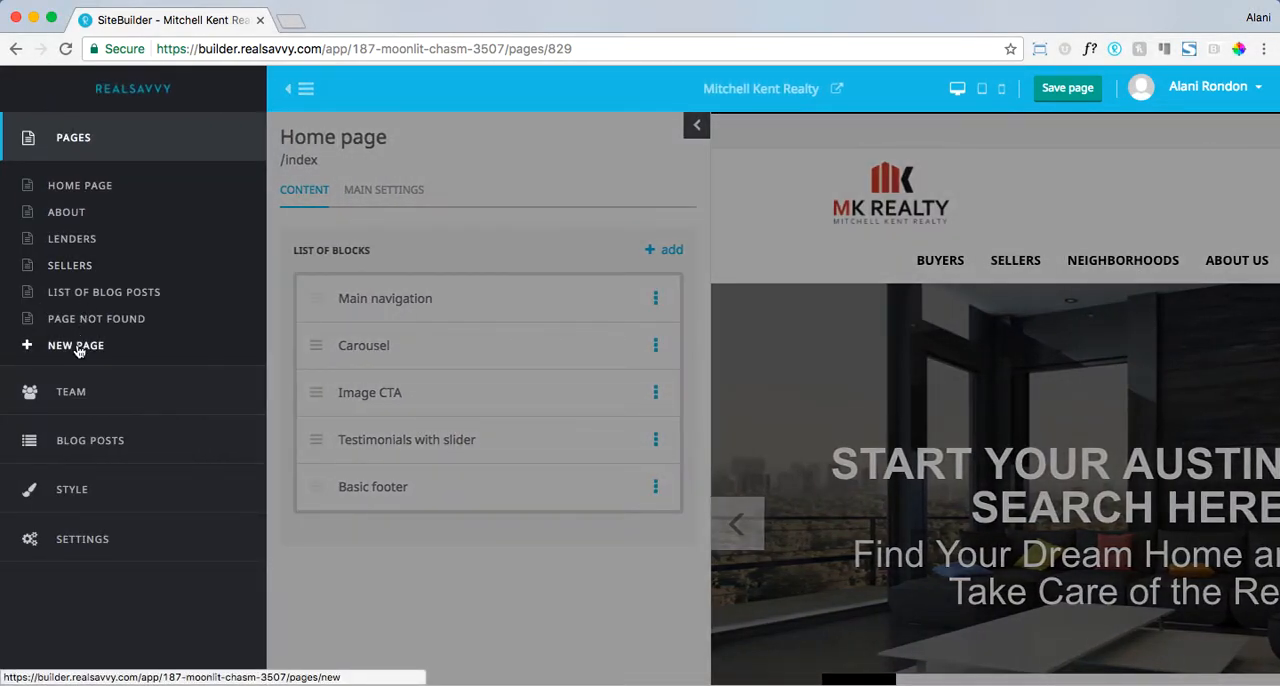
pyautogui.click(78, 350)
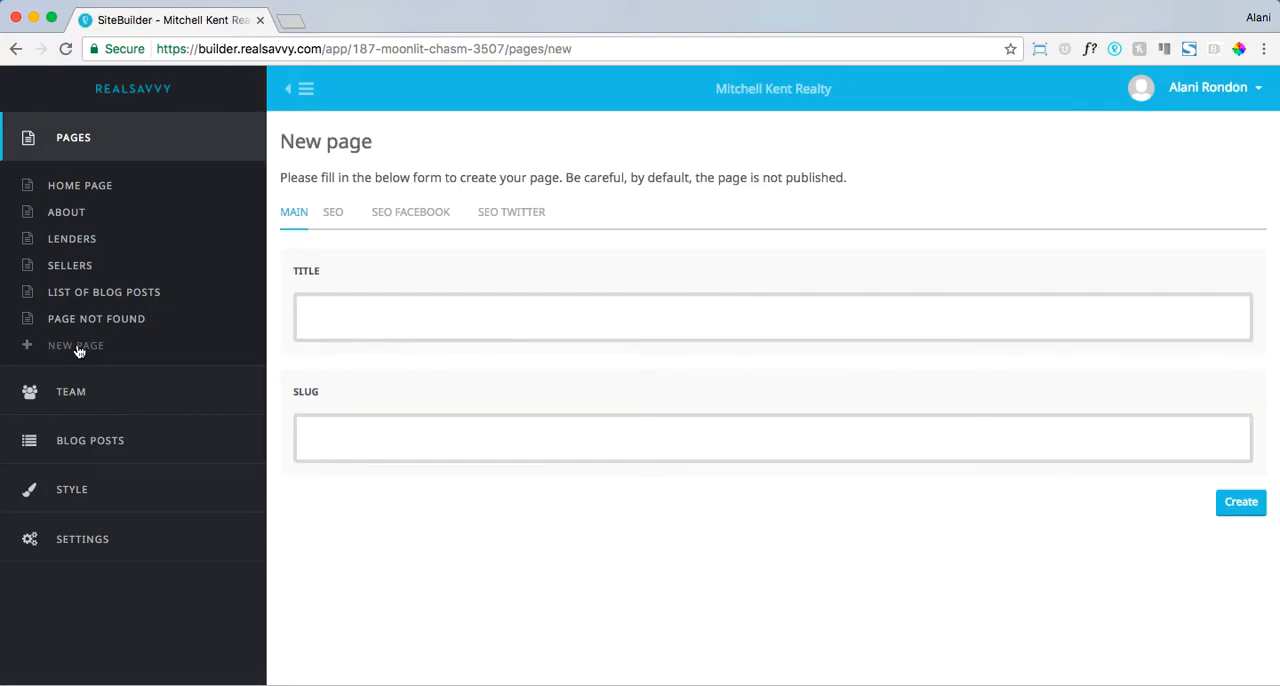
pyautogui.click(323, 324)
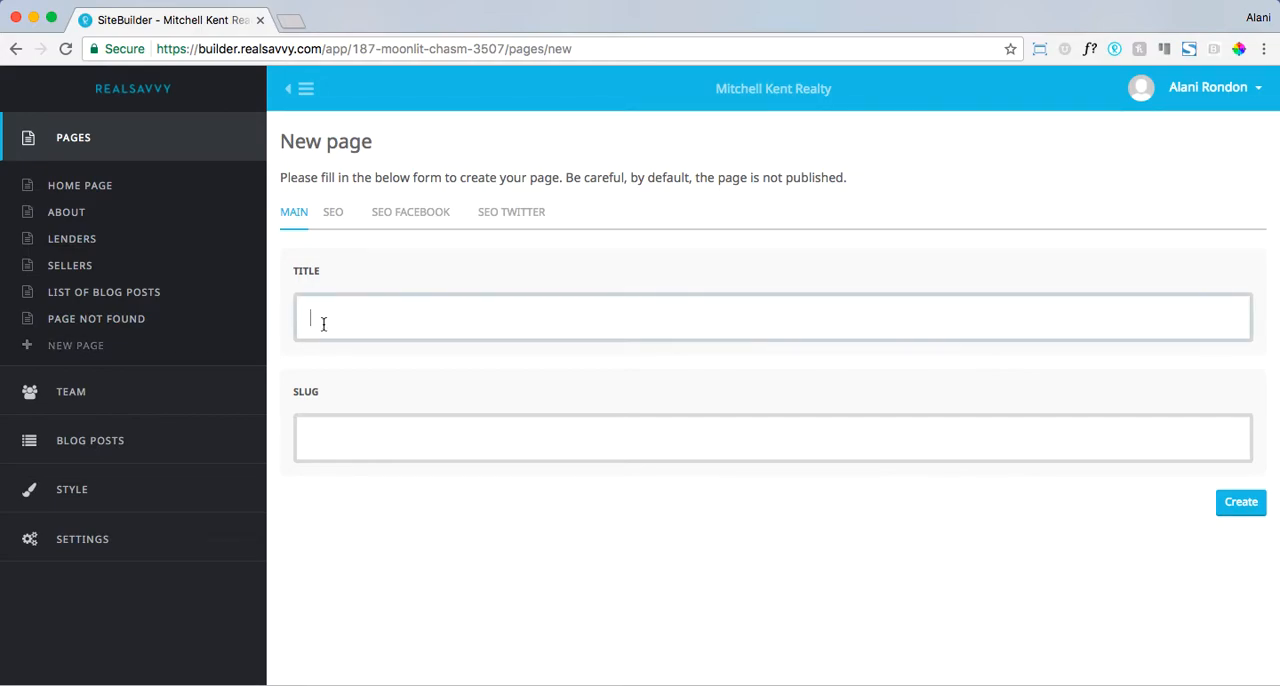
pyautogui.write('1234 Main Street')
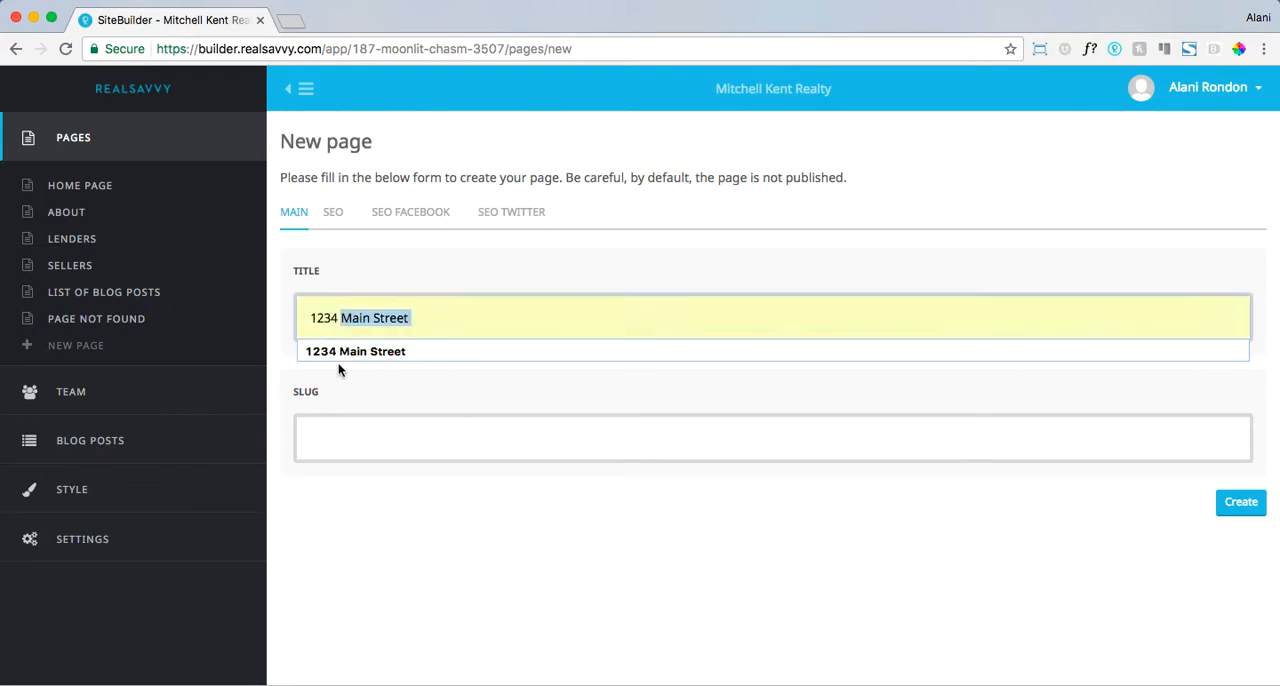
pyautogui.click(345, 351)
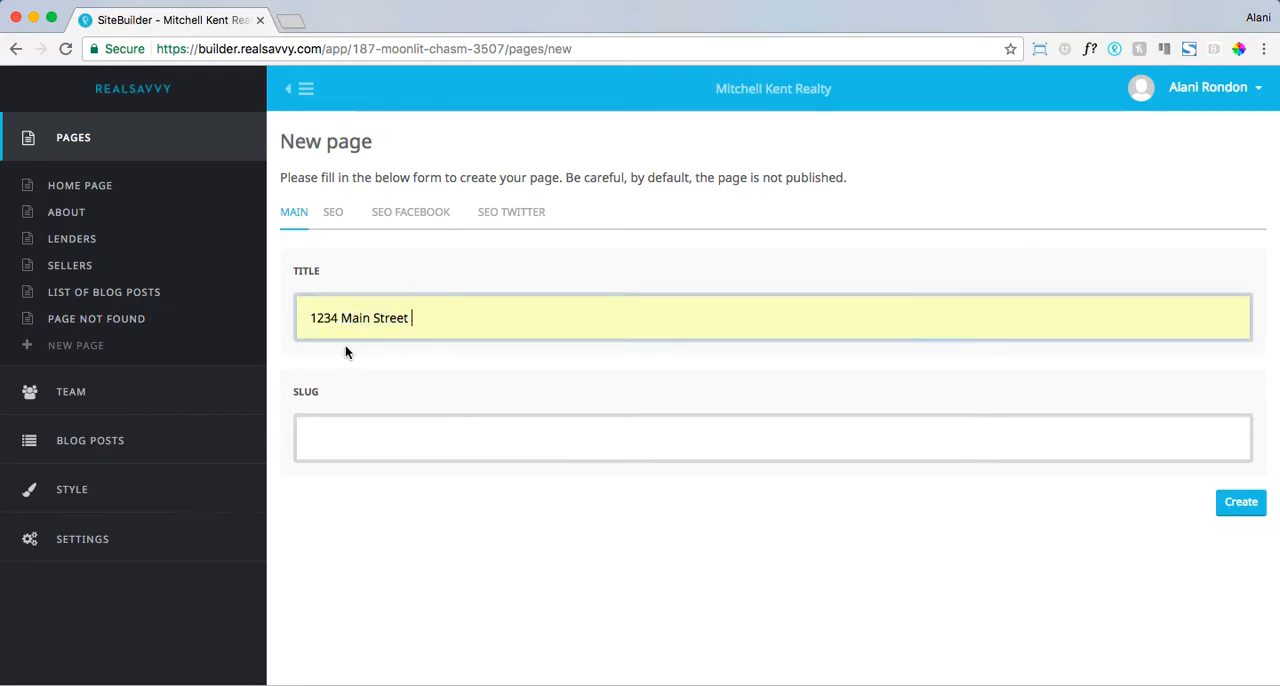
# - Review the new page's general, Facebook and Twitter SEO fields, returning to its main details
pyautogui.click(336, 215)
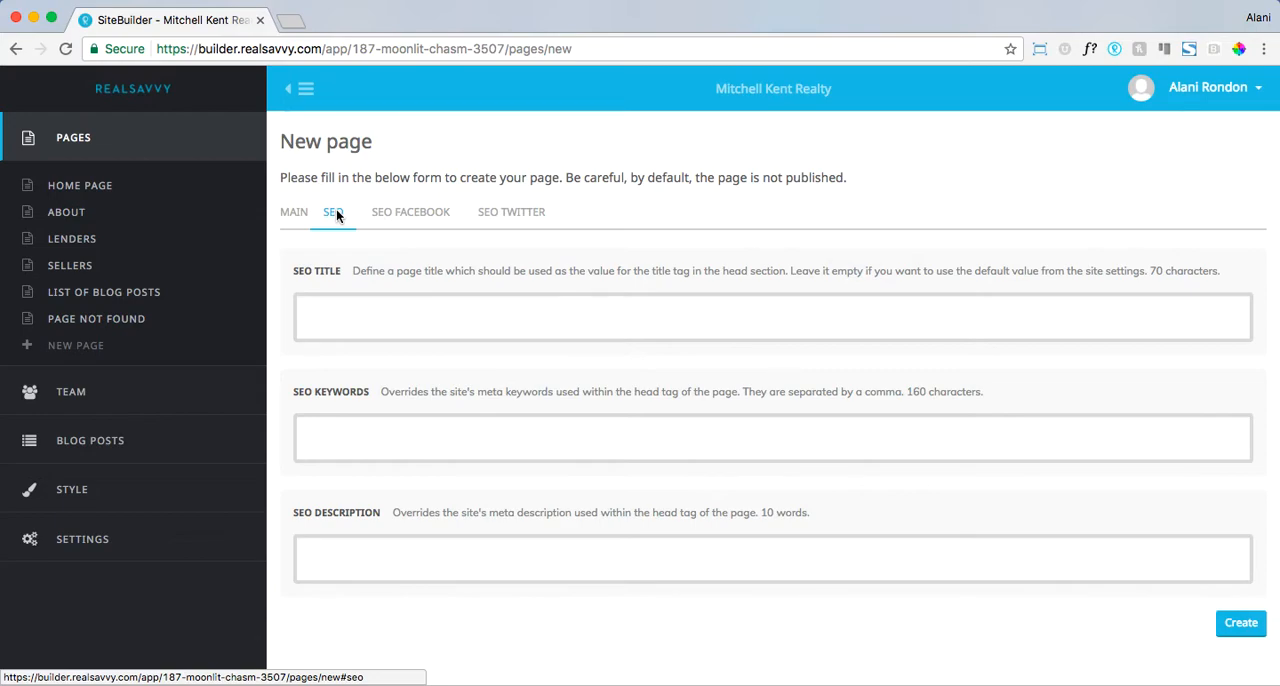
pyautogui.click(411, 216)
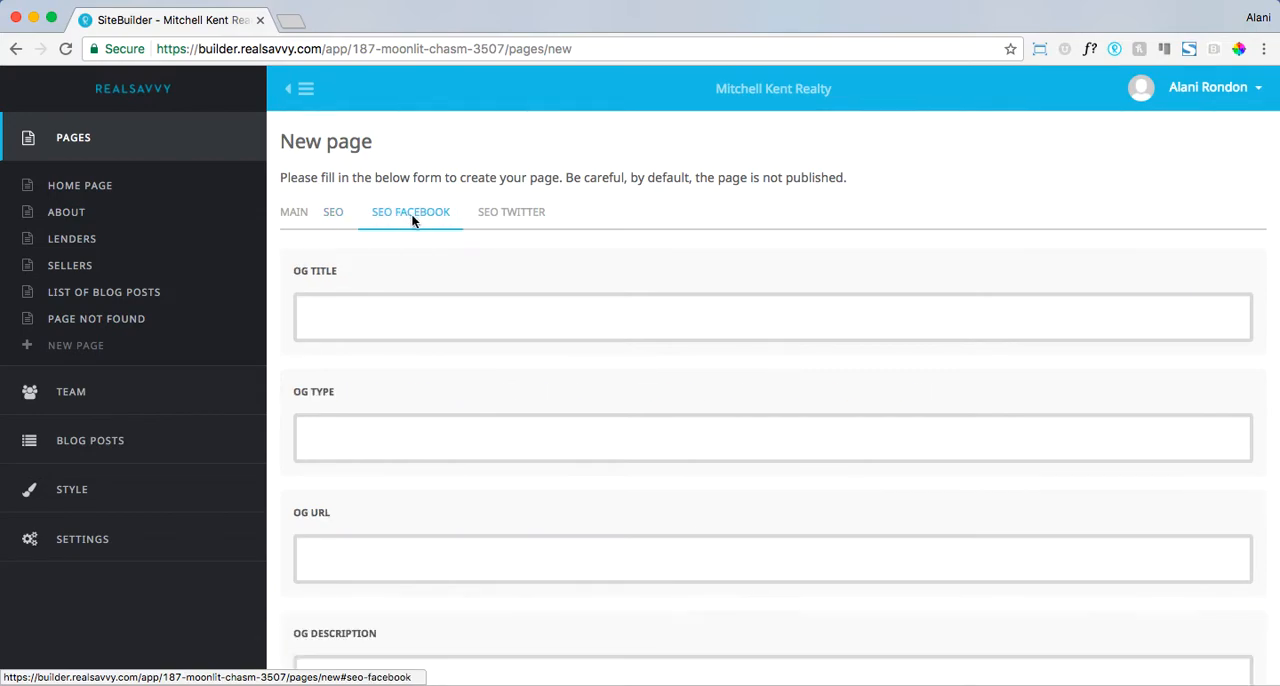
pyautogui.click(514, 214)
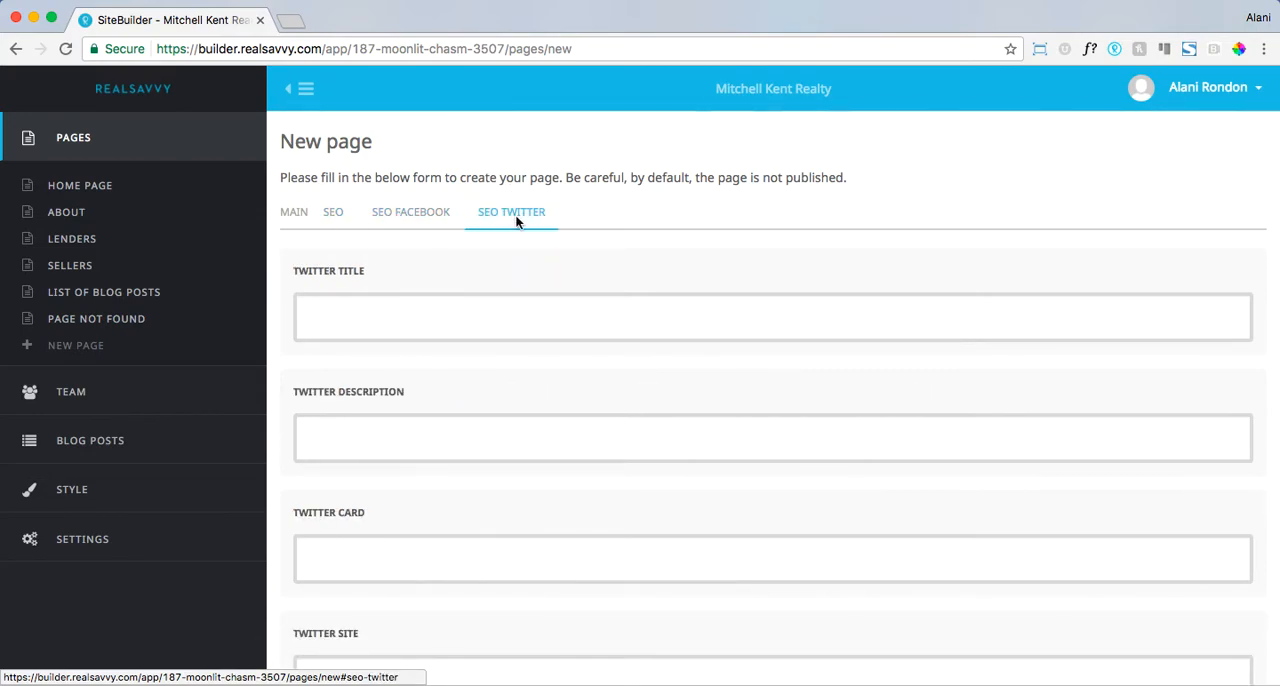
pyautogui.click(413, 212)
pyautogui.click(330, 214)
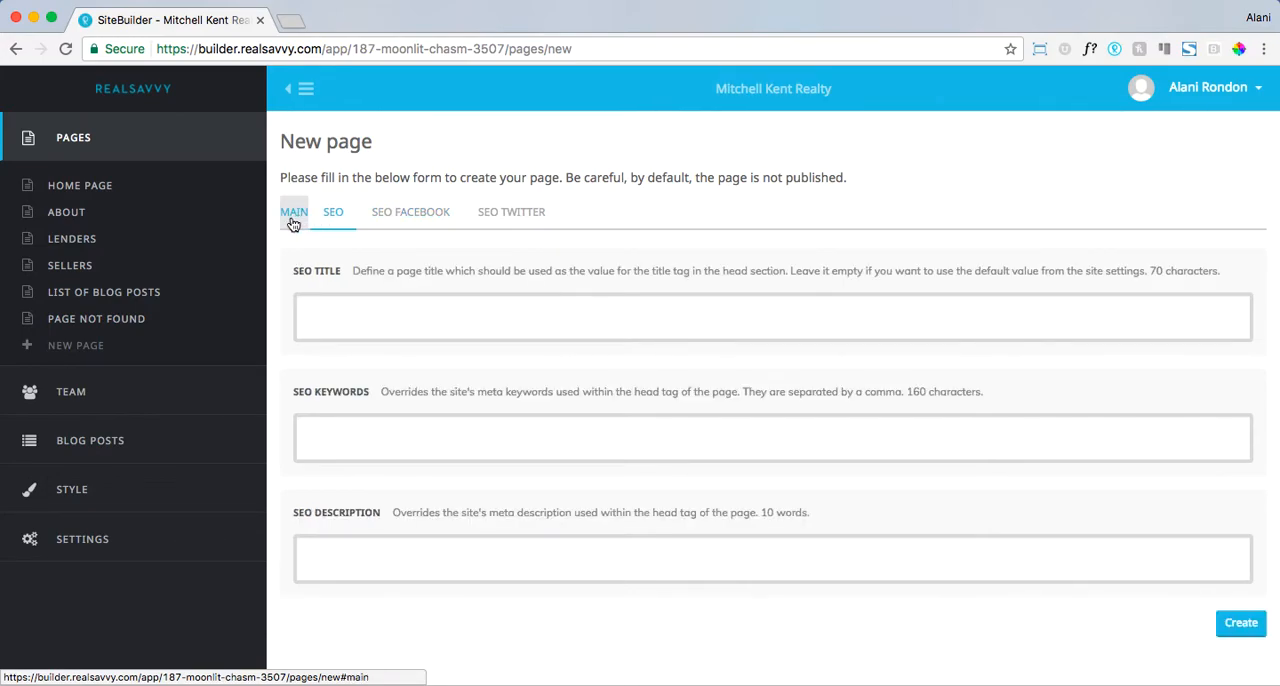
pyautogui.click(293, 214)
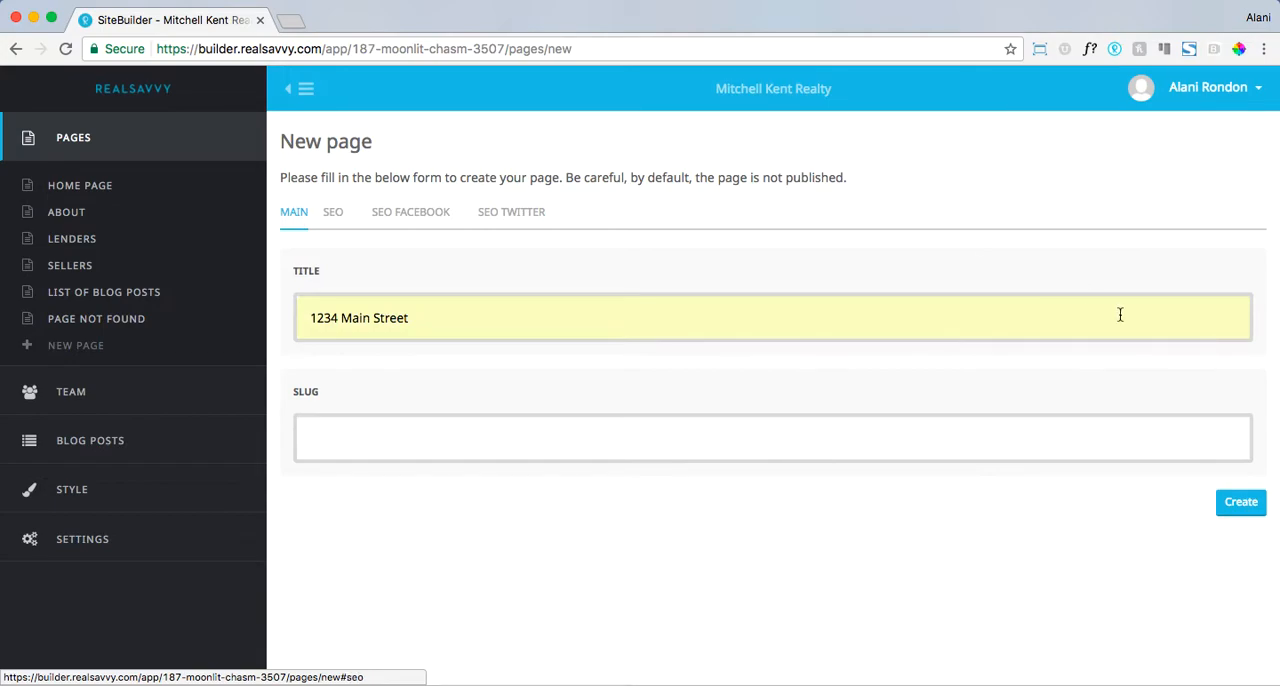
# - Create the page and add the Large Image header block with the for-sale house preview to it
pyautogui.click(1240, 508)
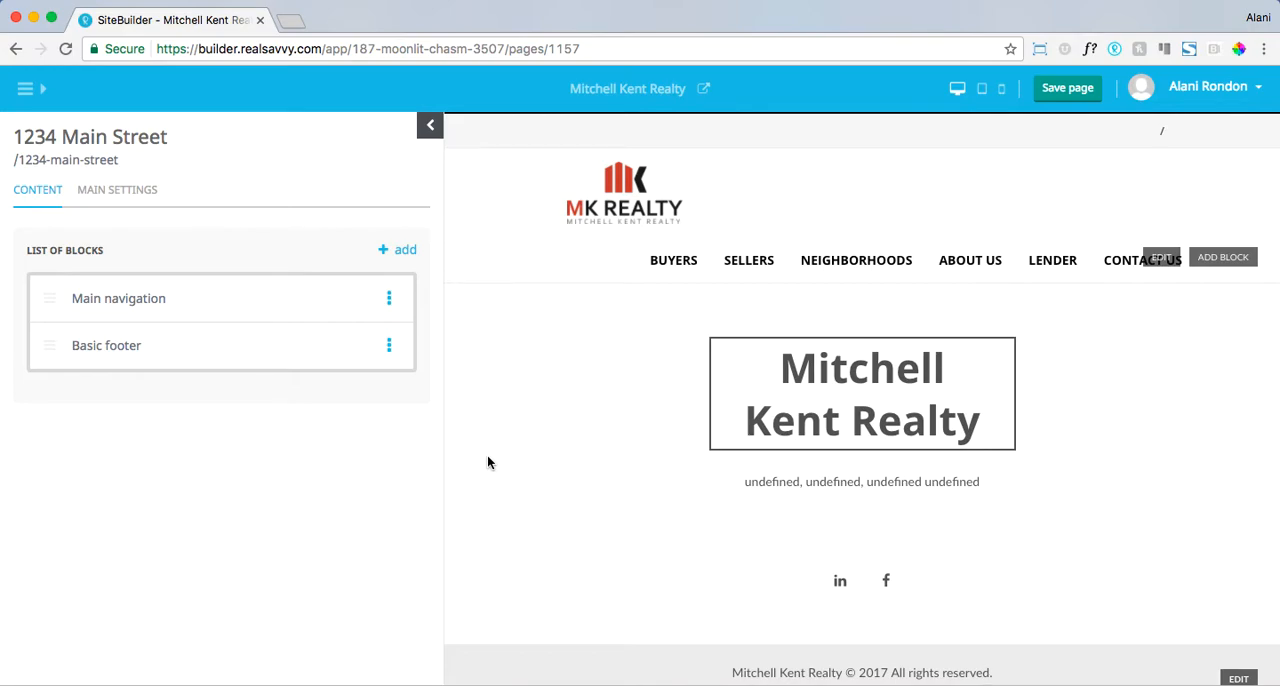
pyautogui.click(390, 253)
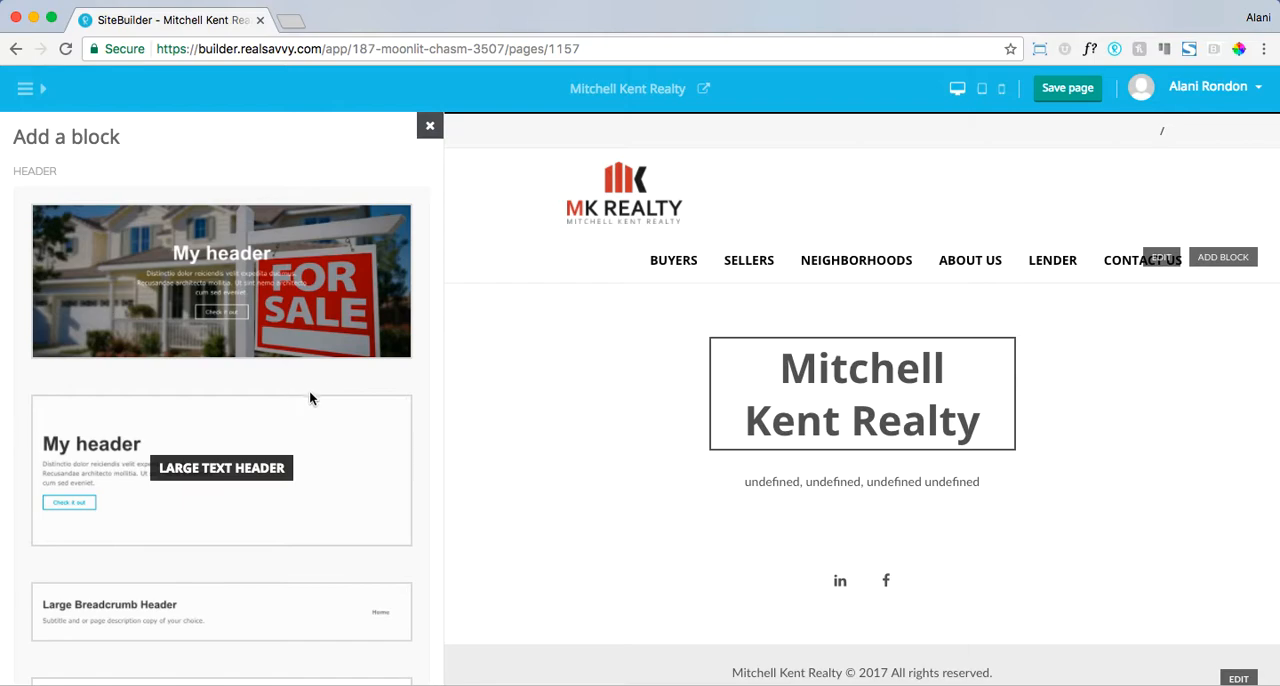
pyautogui.scroll(-1, 320, 388)
pyautogui.scroll(-6, 337, 384)
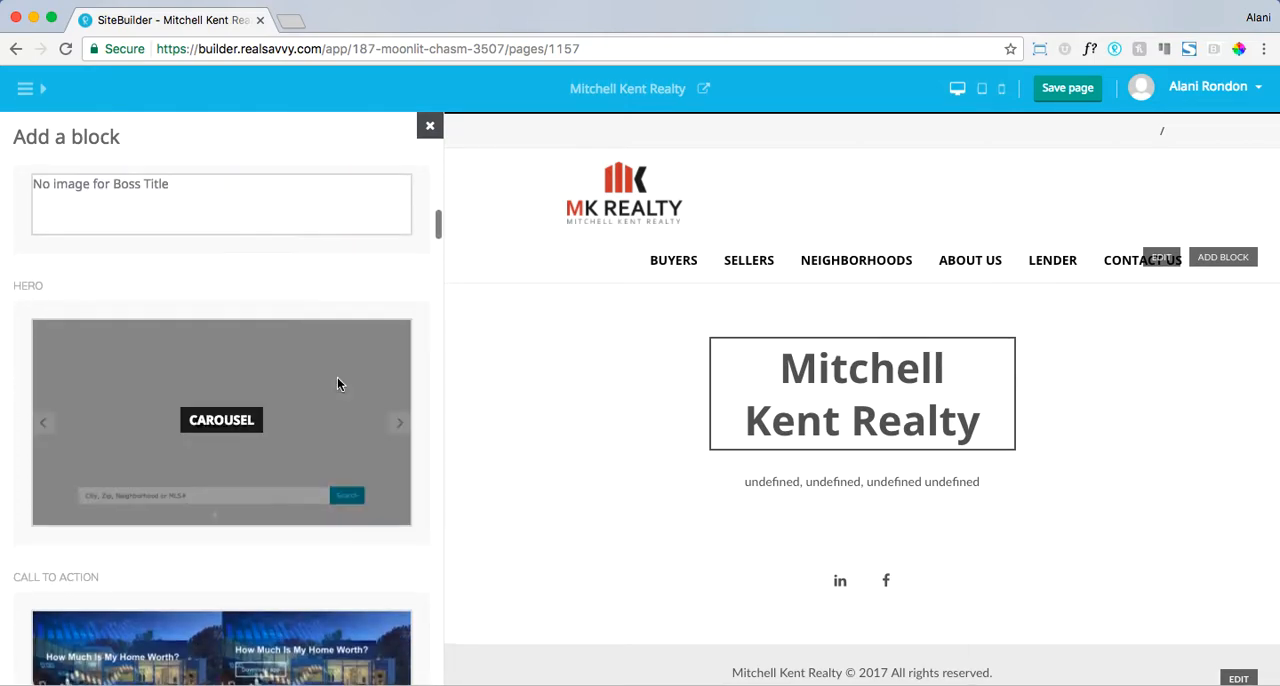
pyautogui.scroll(-2, 337, 384)
pyautogui.scroll(-3, 337, 384)
pyautogui.scroll(10, 337, 384)
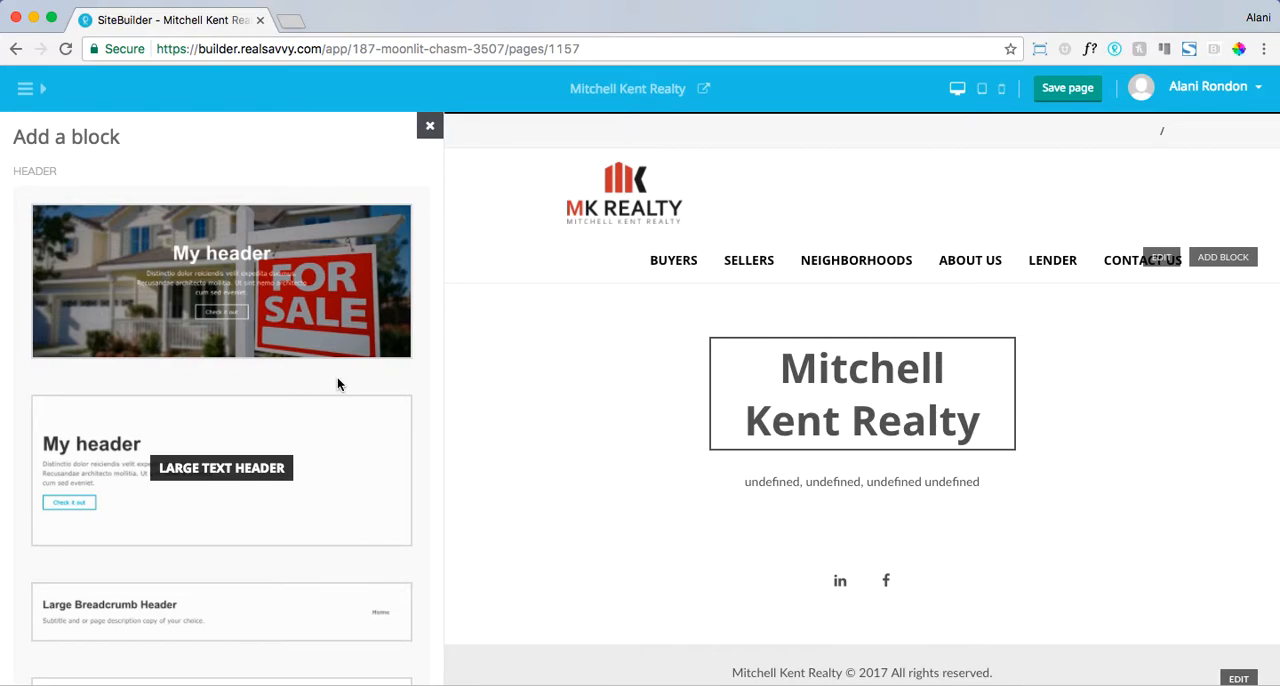
pyautogui.click(240, 287)
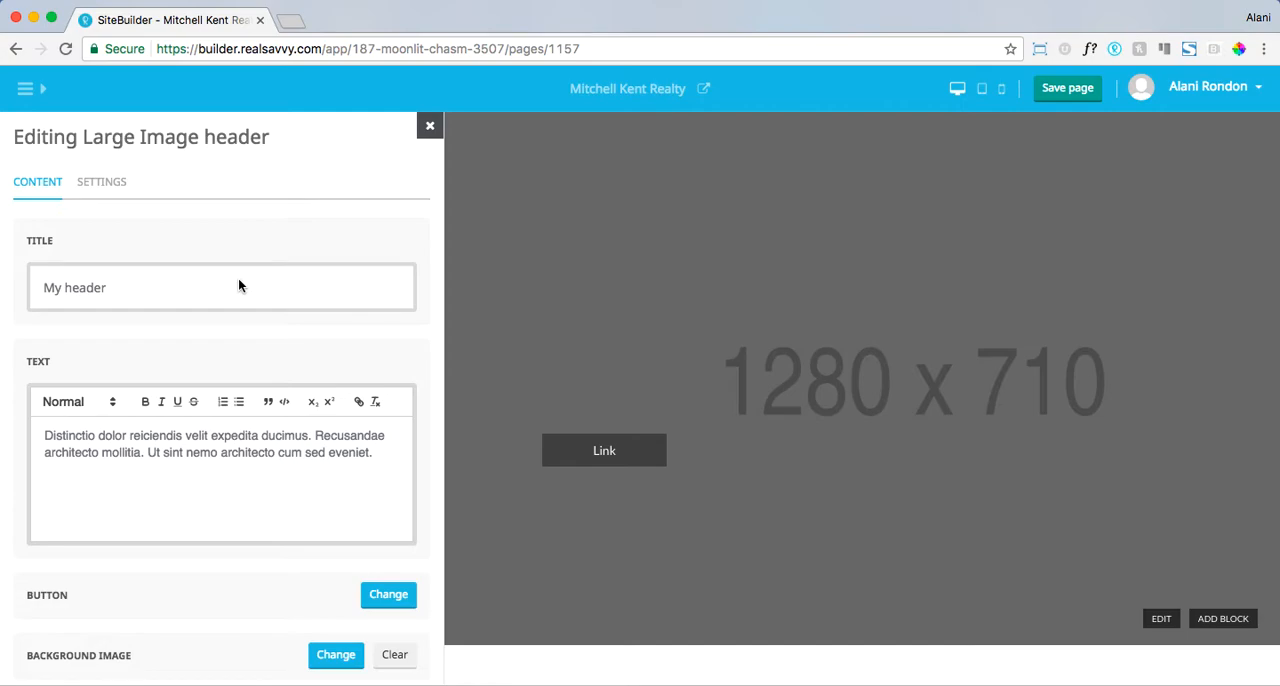
# - Set the header's title to the property's street address and its text to "This house is awesome!"
pyautogui.moveTo(157, 293); pyautogui.dragTo(46, 279)
pyautogui.write('12')
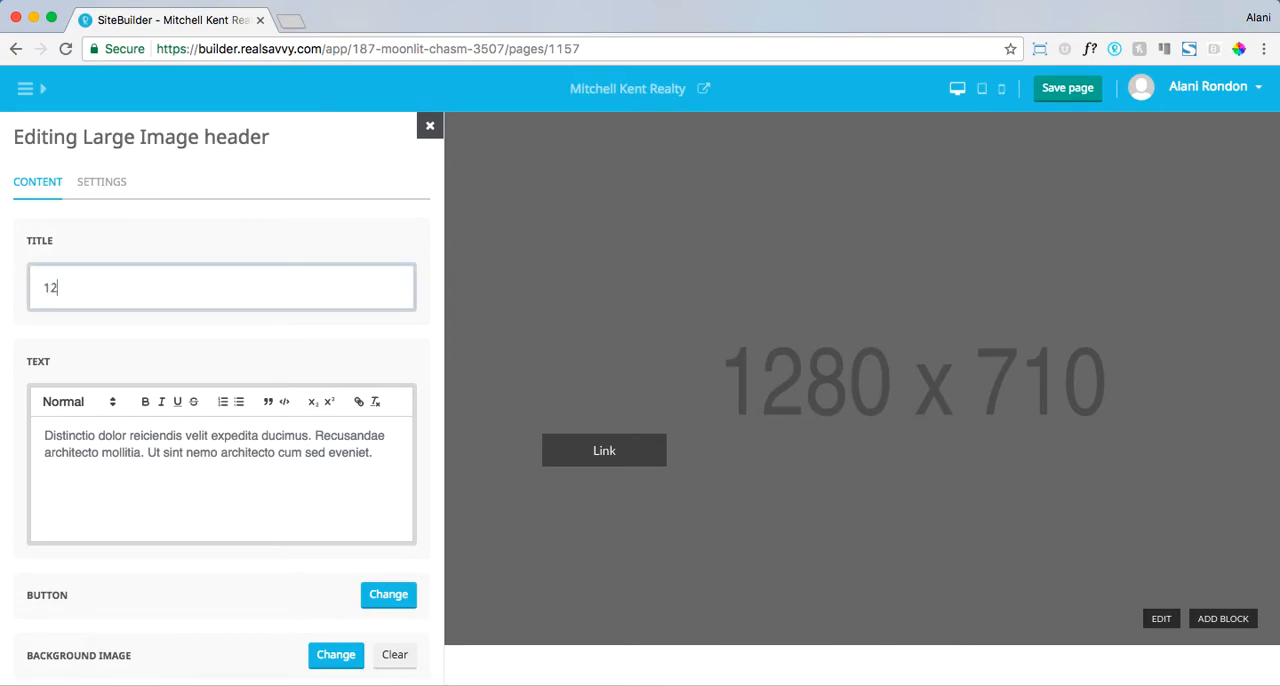
pyautogui.write('34 Main Street')
pyautogui.moveTo(376, 452); pyautogui.dragTo(21, 434)
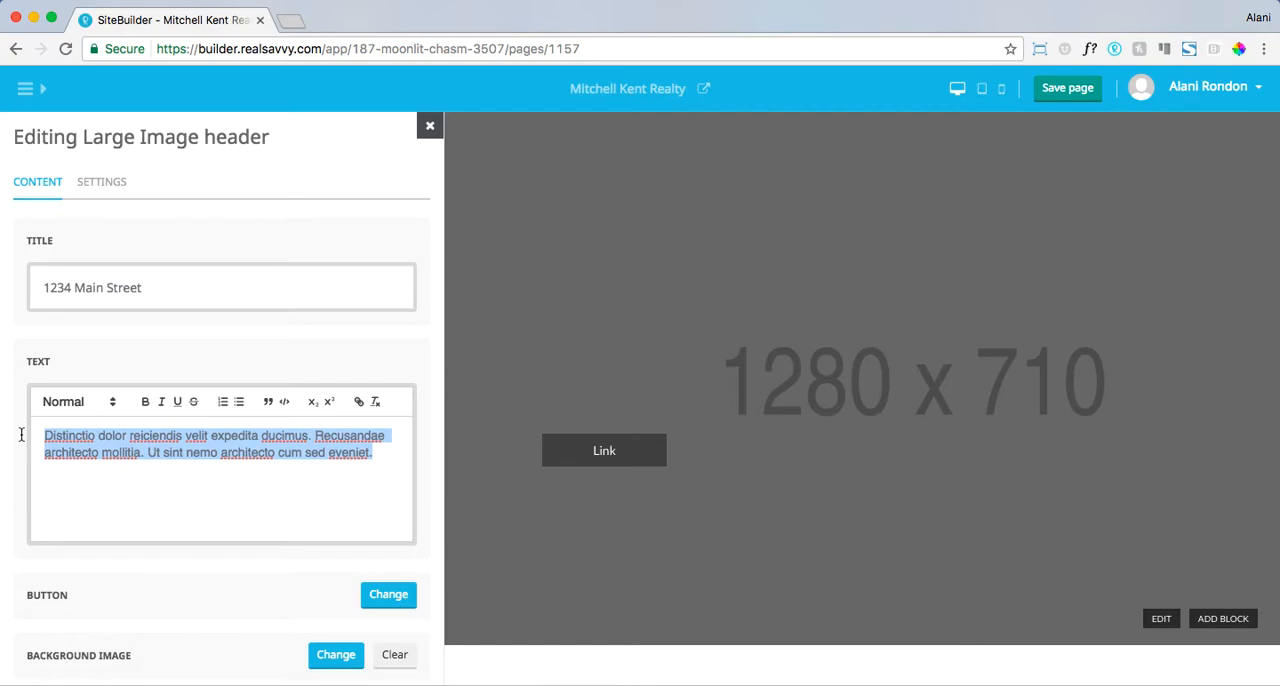
pyautogui.write('This house')
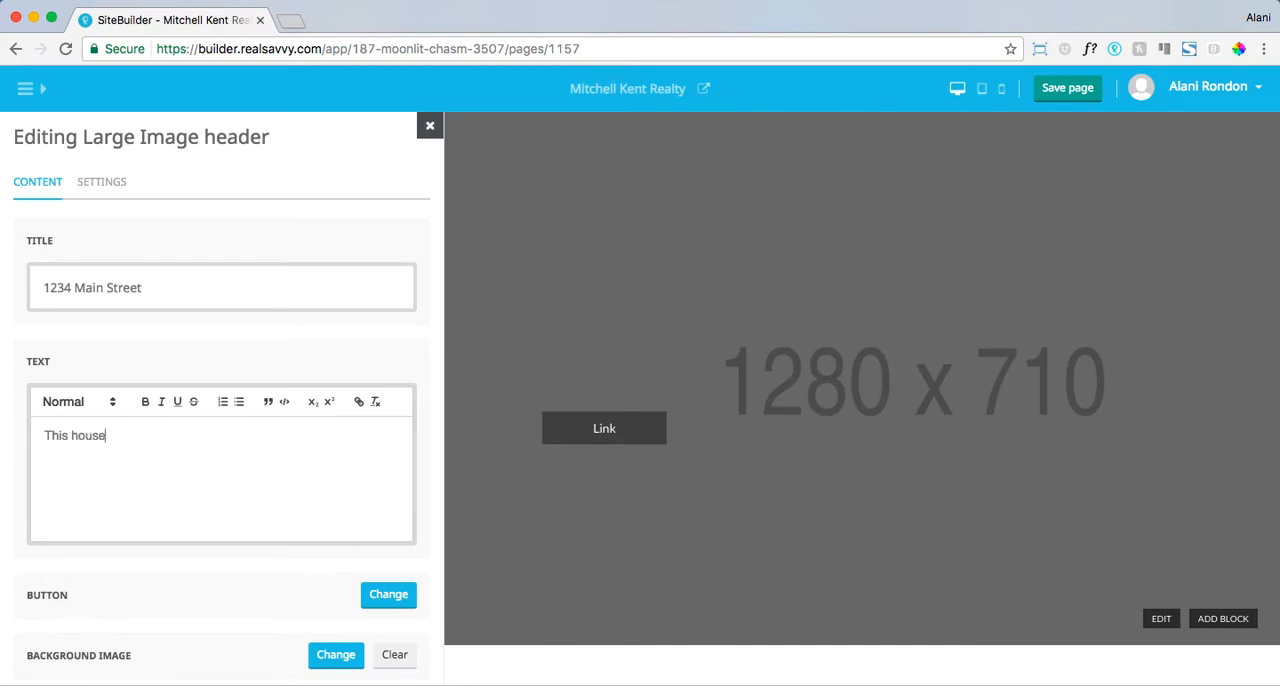
pyautogui.write(' is awesome!')
# - Set the header's background to the existing shutterstock kitchen photo from the image library
pyautogui.scroll(-2, 82, 533)
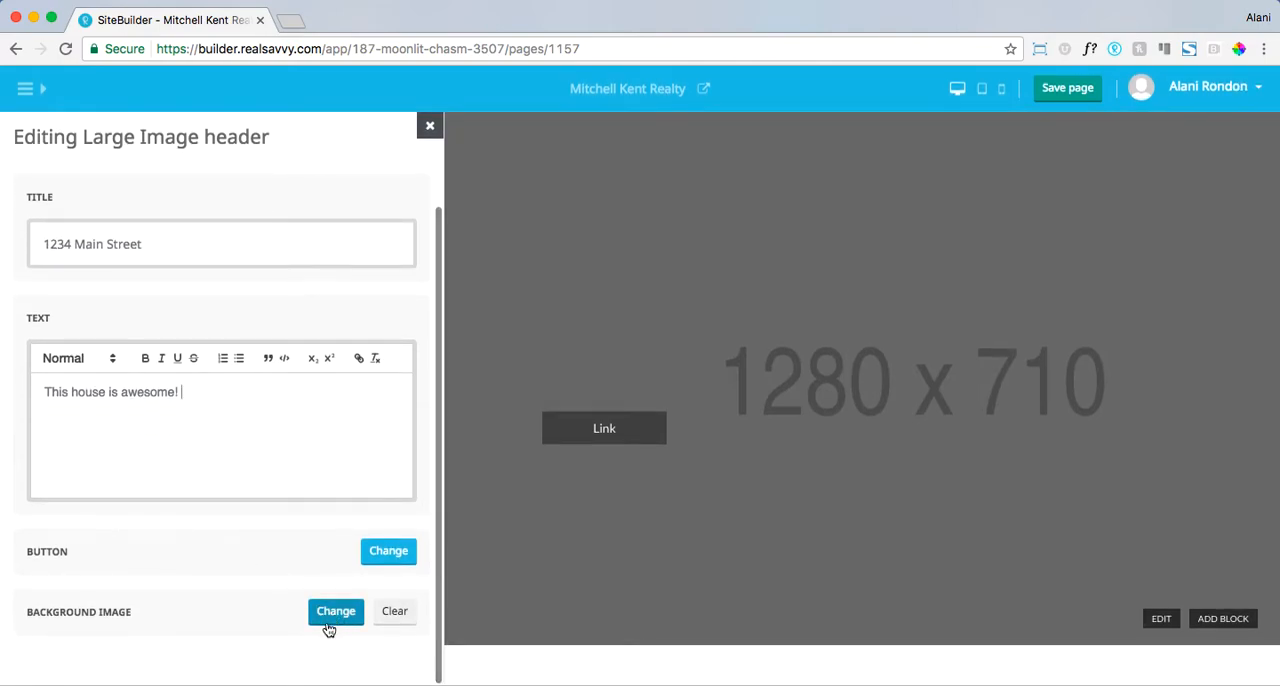
pyautogui.click(335, 612)
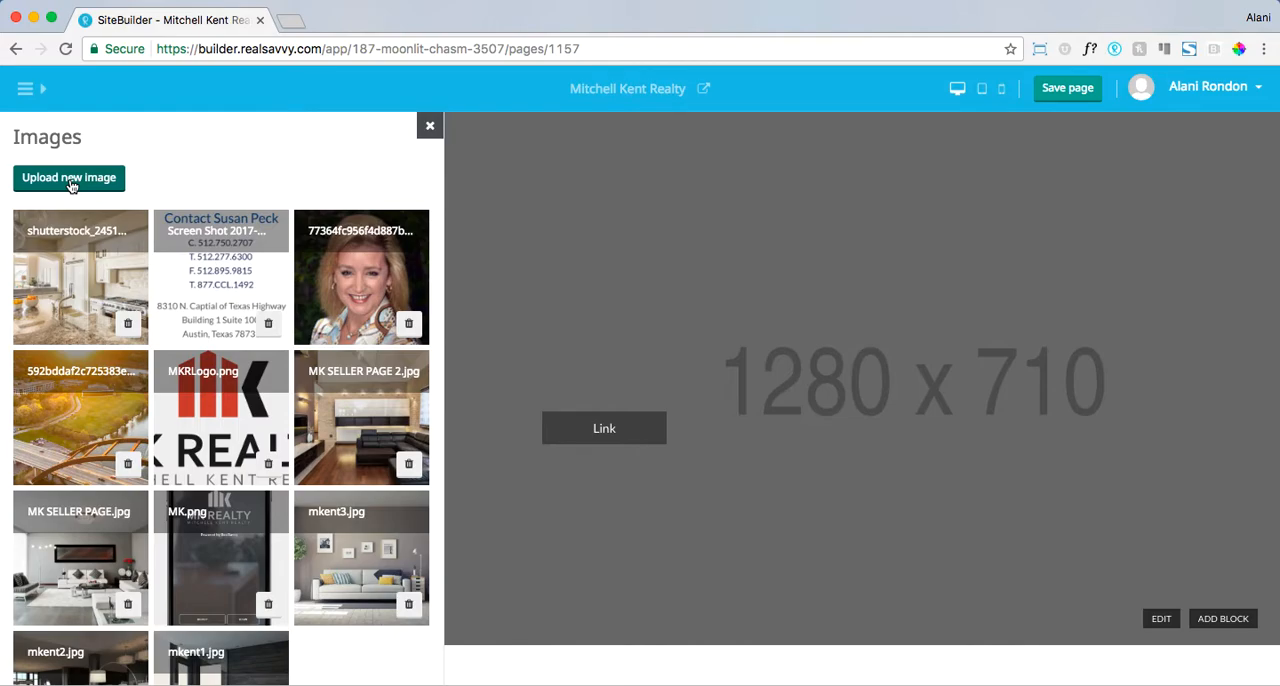
pyautogui.click(65, 294)
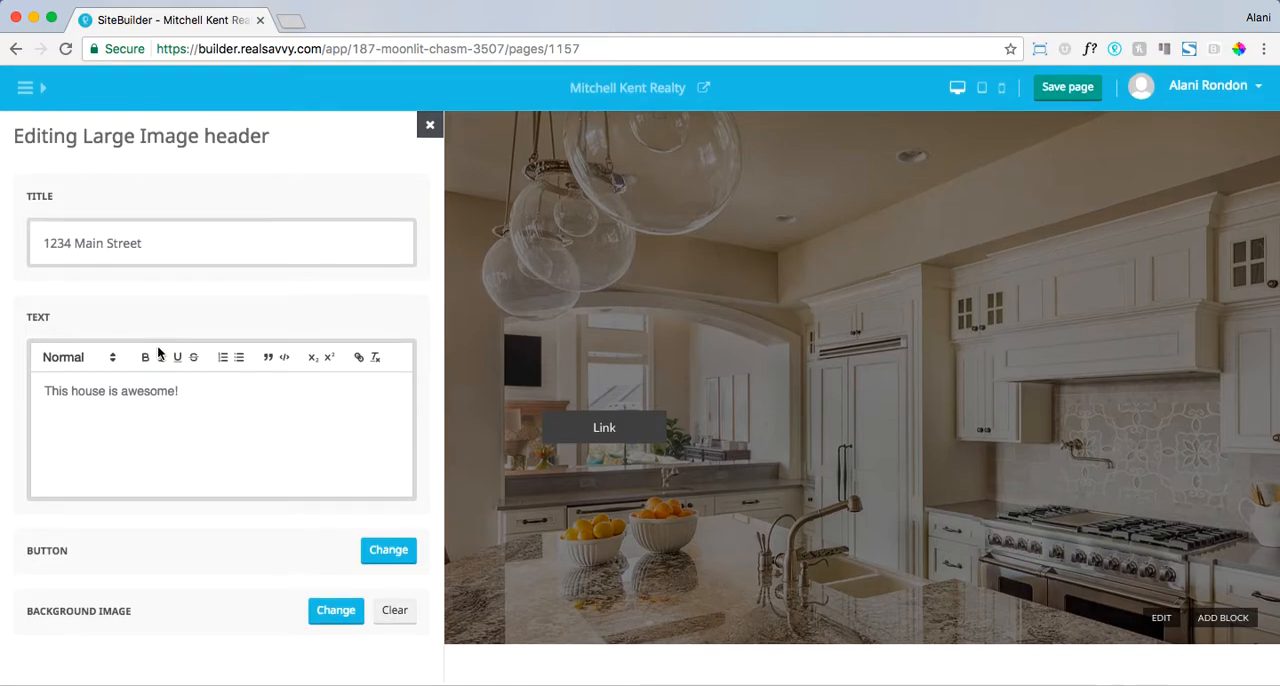
# - Change the header button's label to "Learn More" and return to the header's content
pyautogui.click(380, 560)
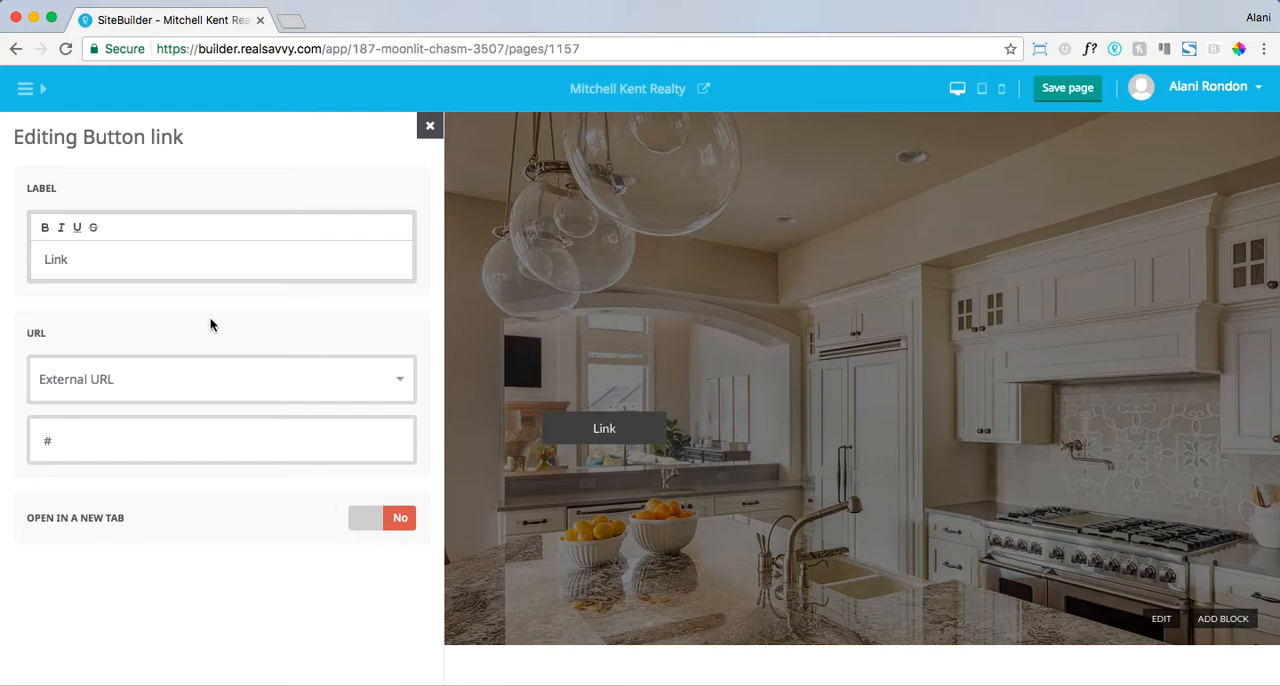
pyautogui.click(119, 264)
pyautogui.doubleClick(118, 265)
pyautogui.write('Learn More')
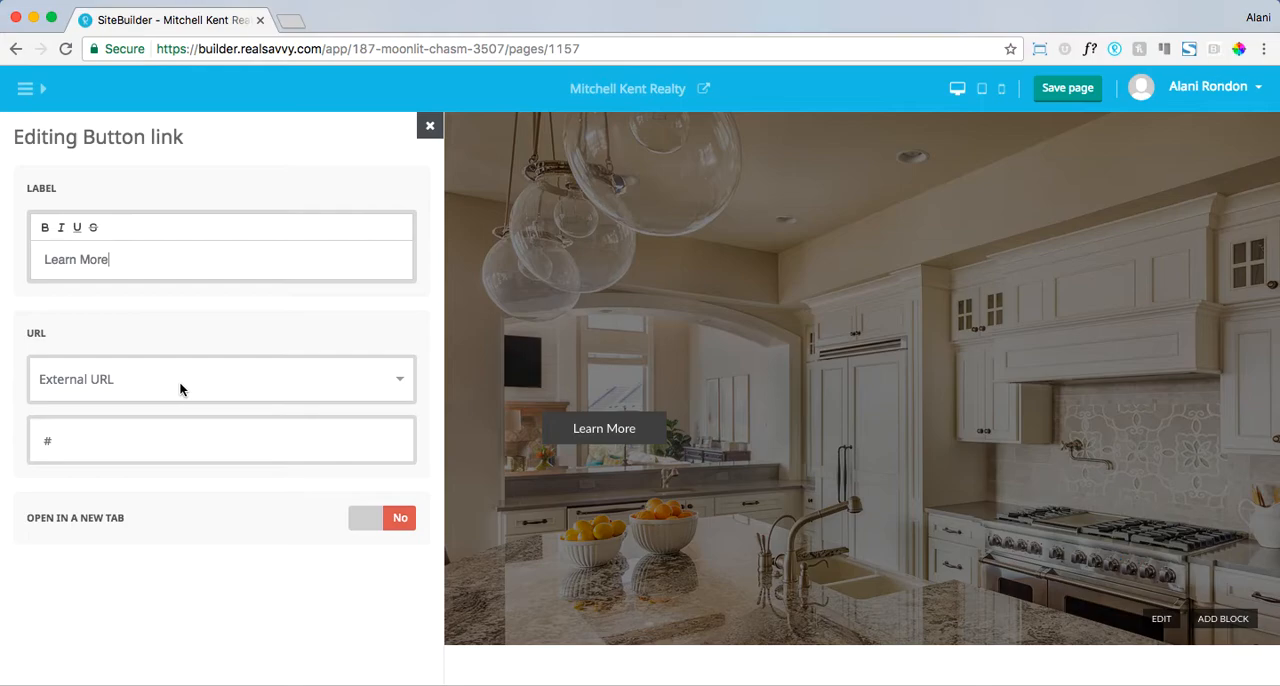
pyautogui.click(428, 128)
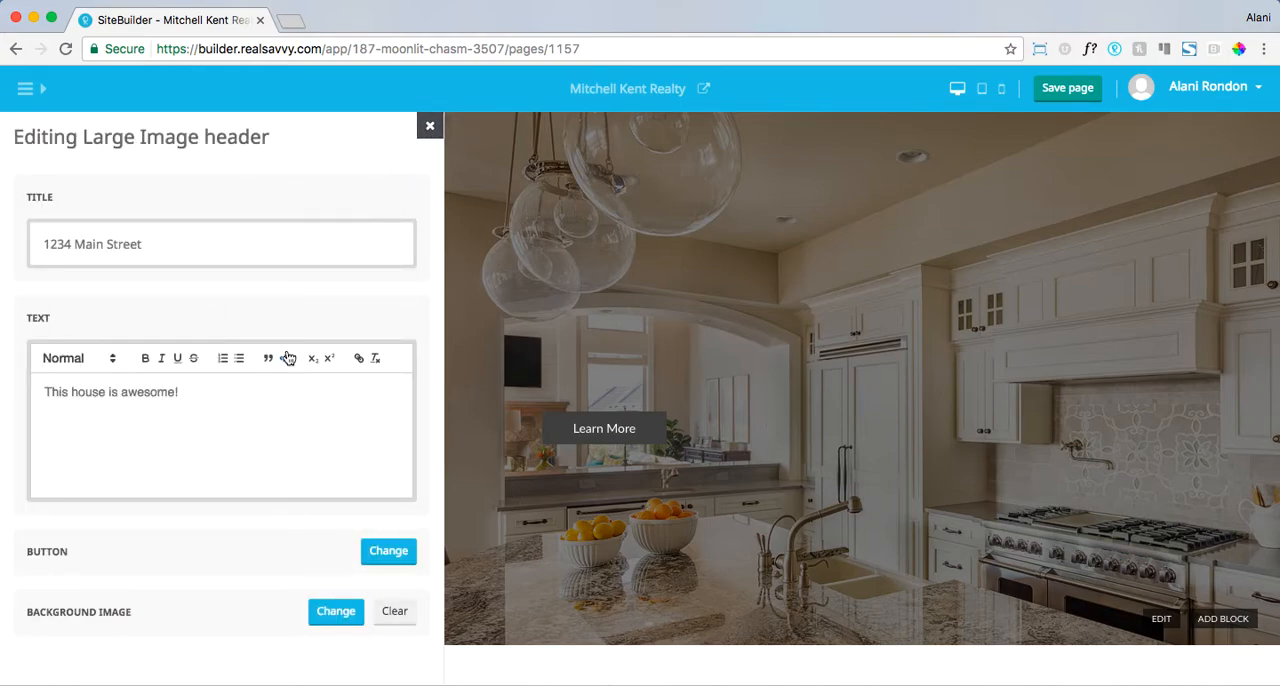
# - Set the header's button type to "Bordered with transparent background" and the button color to #ffffff
pyautogui.click(101, 186)
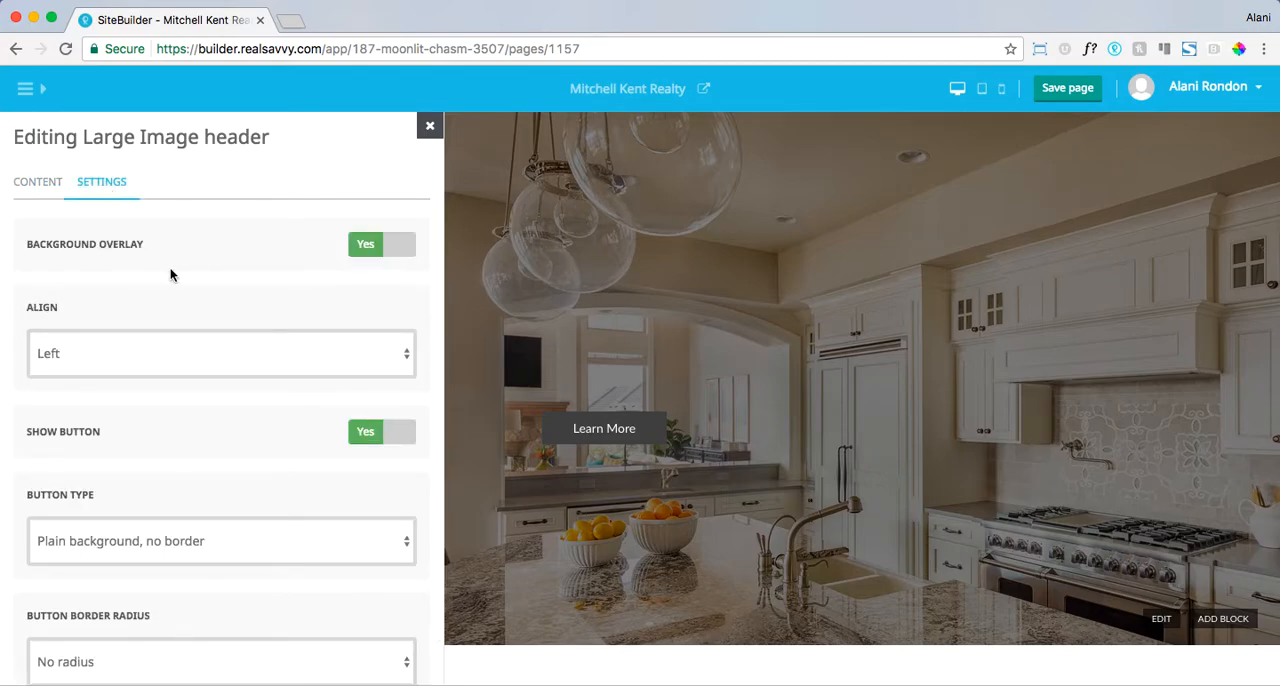
pyautogui.scroll(-3, 225, 364)
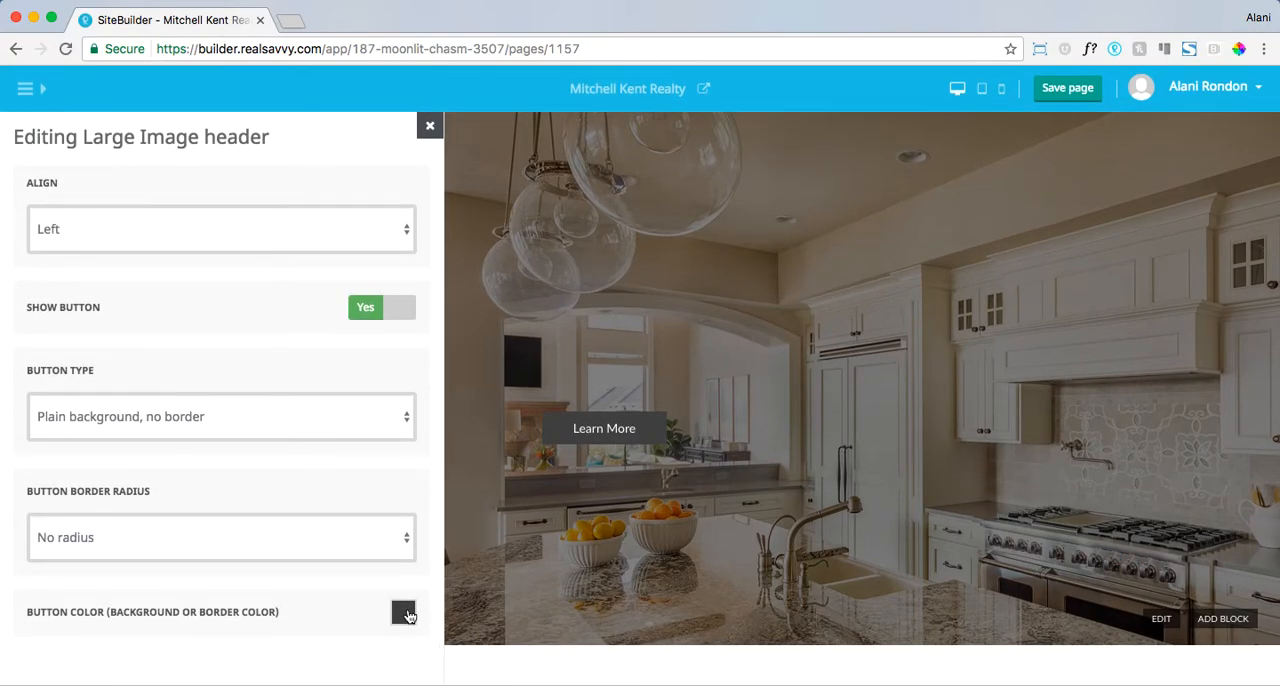
pyautogui.click(330, 416)
pyautogui.click(328, 433)
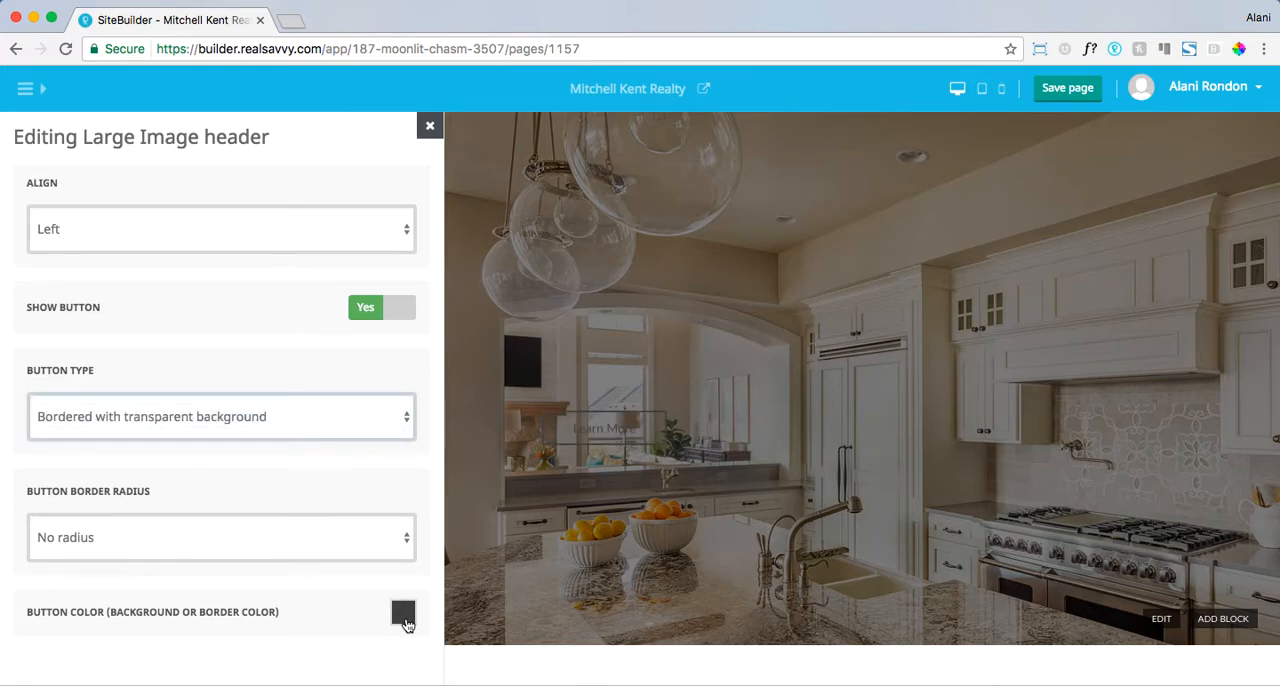
pyautogui.click(407, 625)
pyautogui.tripleClick(448, 575)
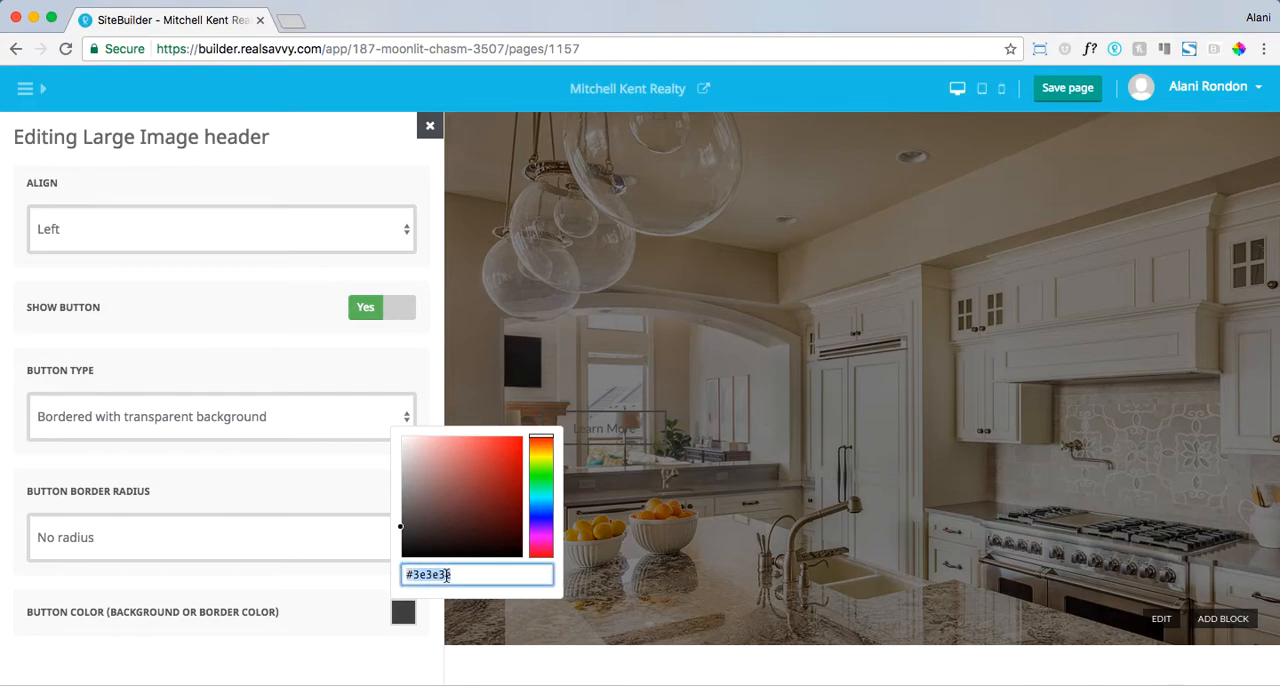
pyautogui.write('#ffffff')
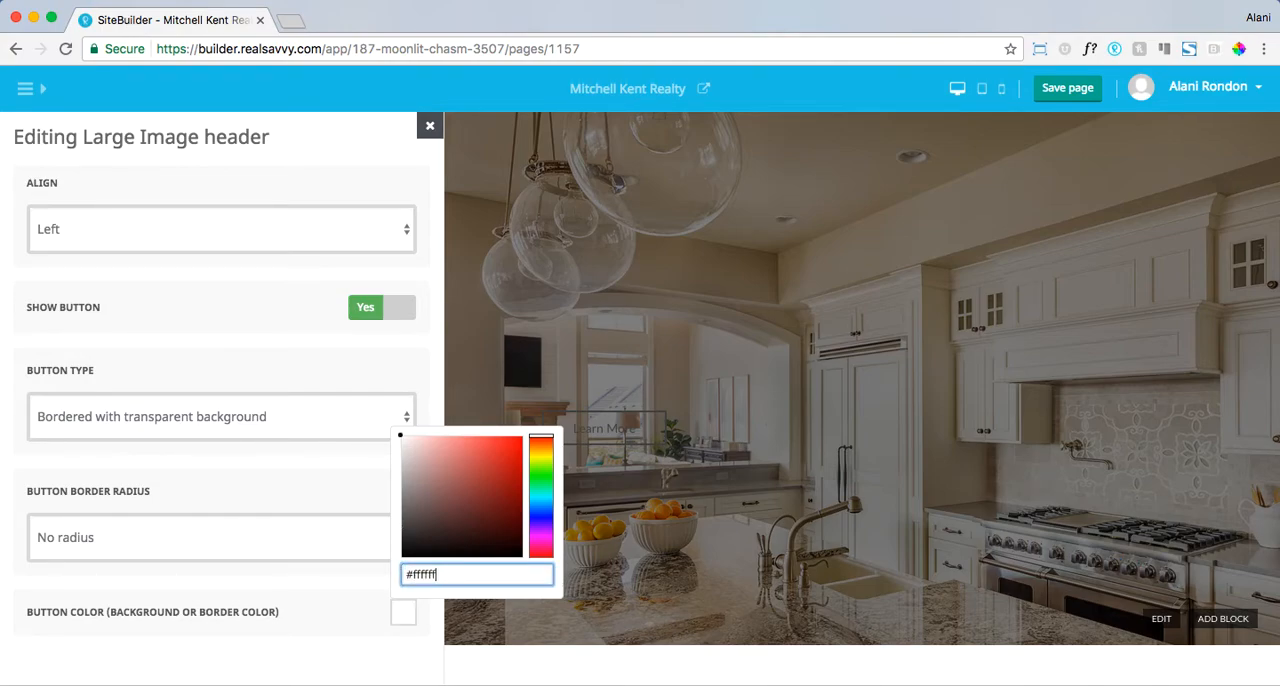
# - Try the Large border radius on the header button and set it back to No radius
pyautogui.click(267, 541)
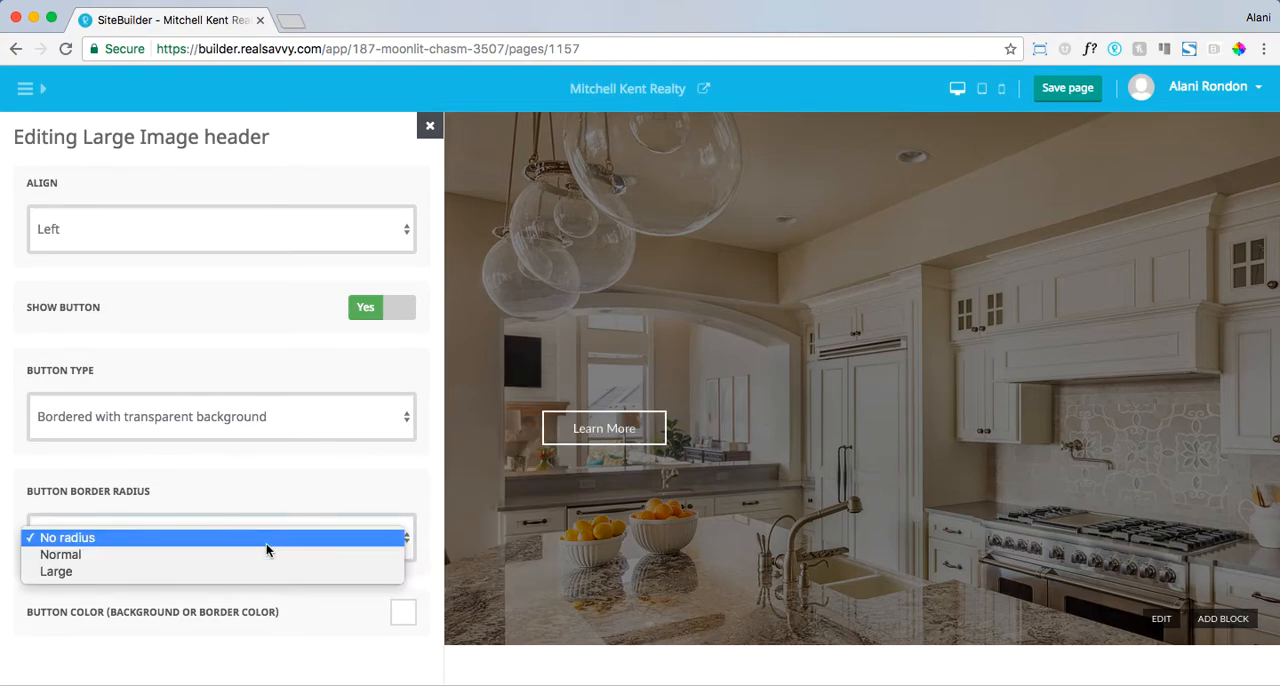
pyautogui.click(246, 576)
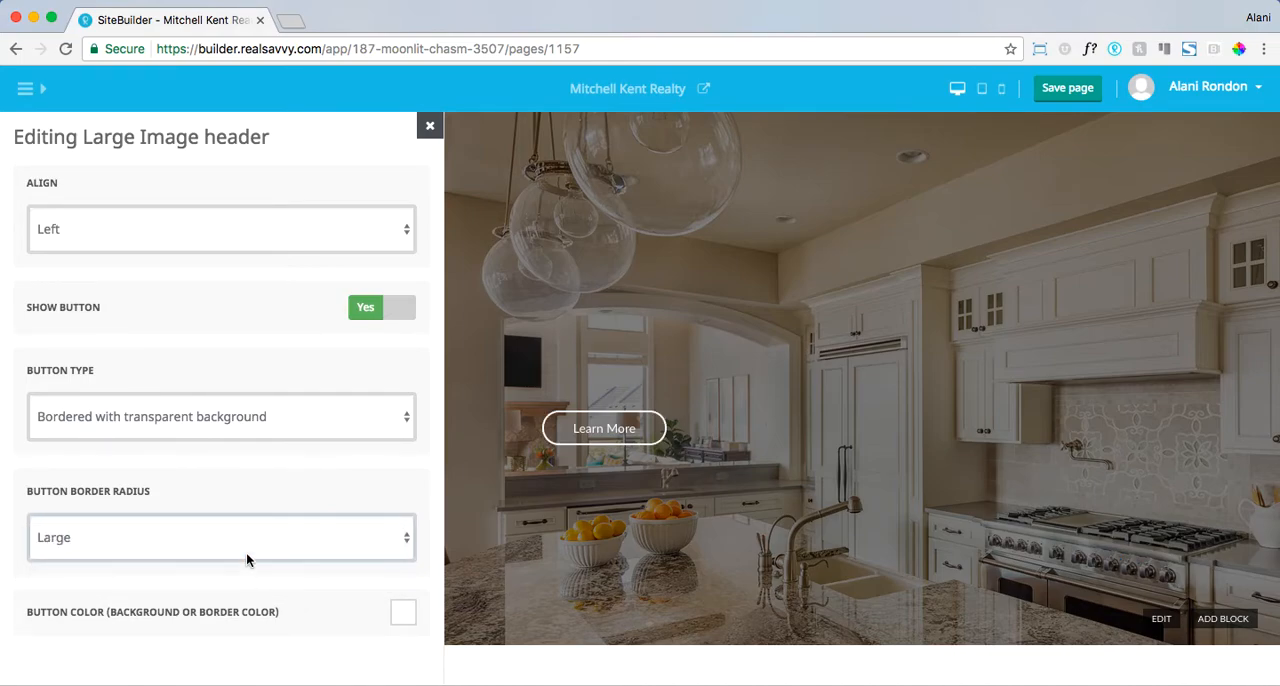
pyautogui.click(239, 540)
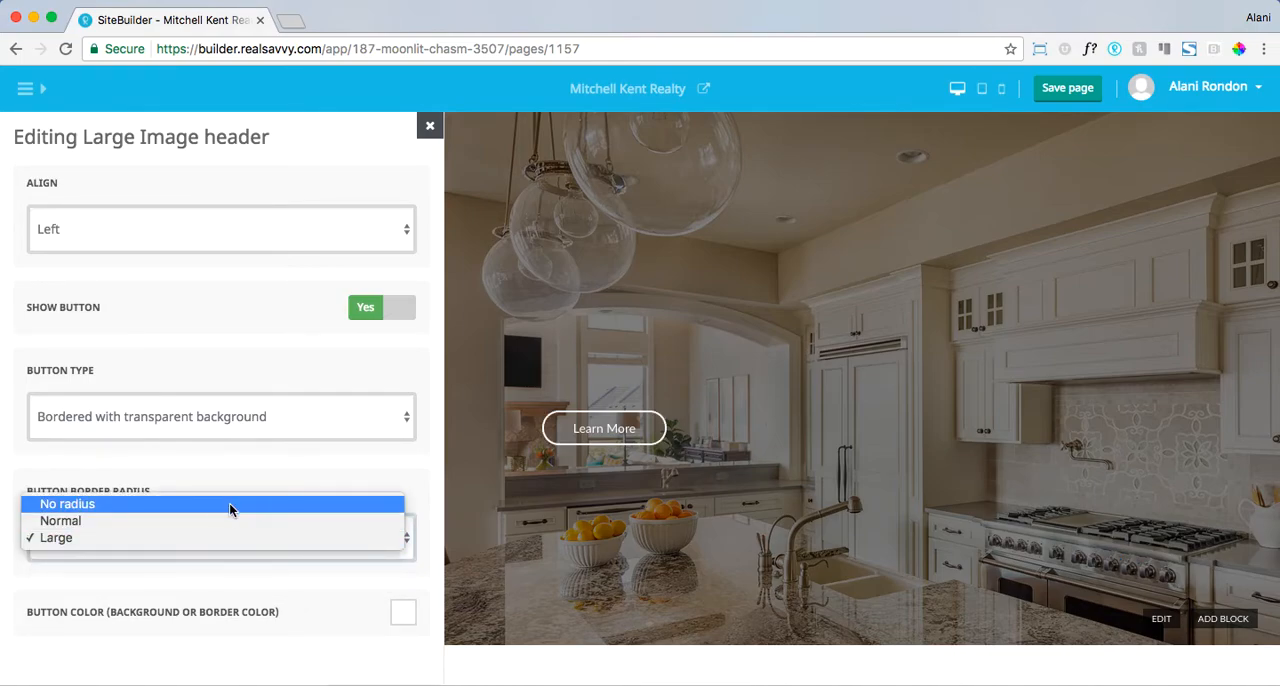
pyautogui.click(230, 505)
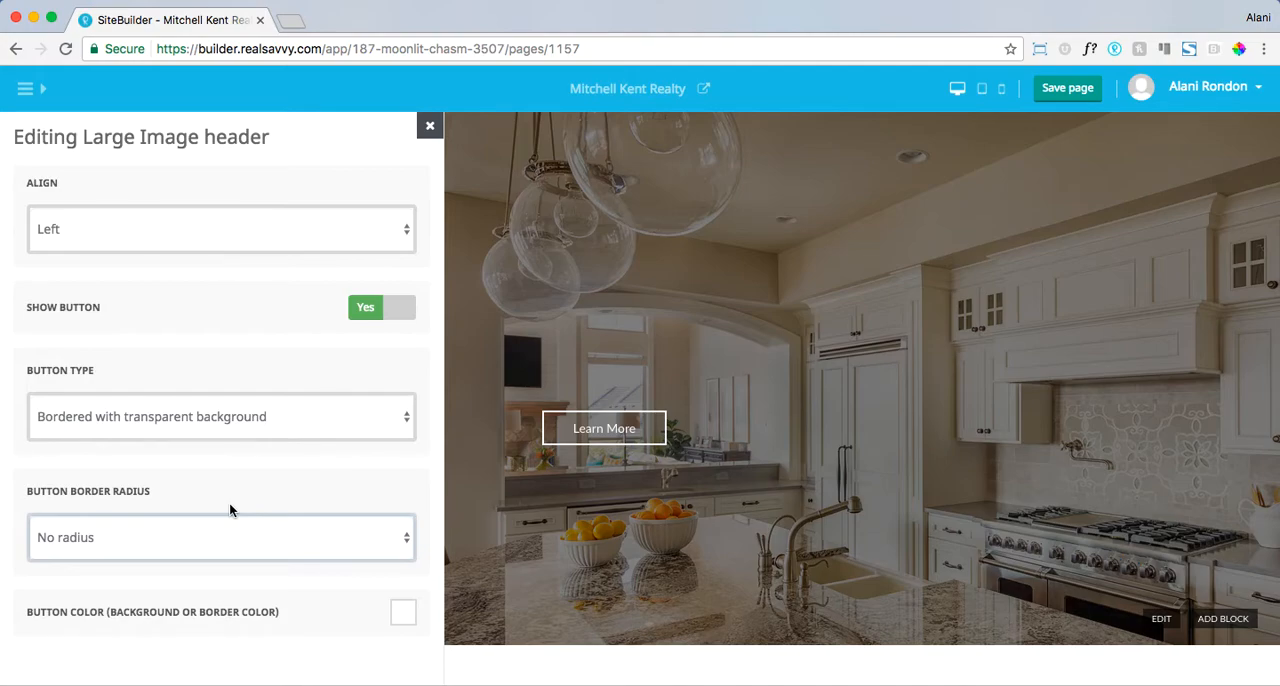
# - Set the alignment of the Large Image header's content to Center
pyautogui.click(203, 240)
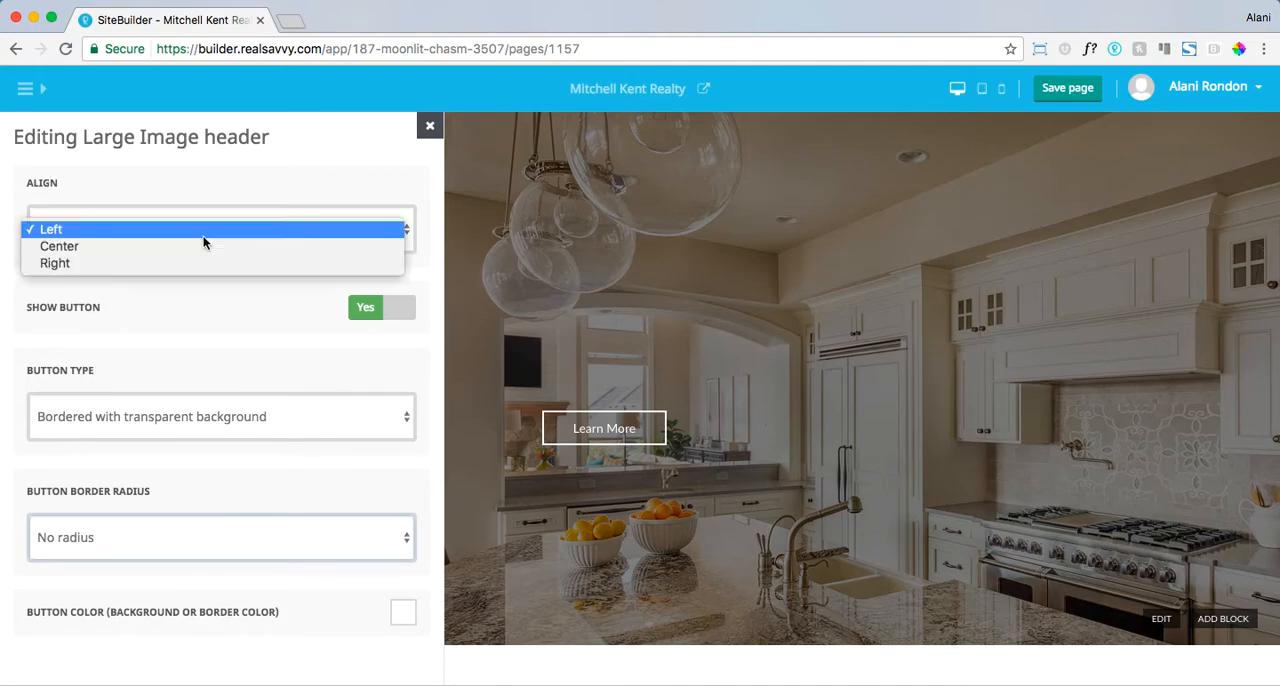
pyautogui.click(199, 247)
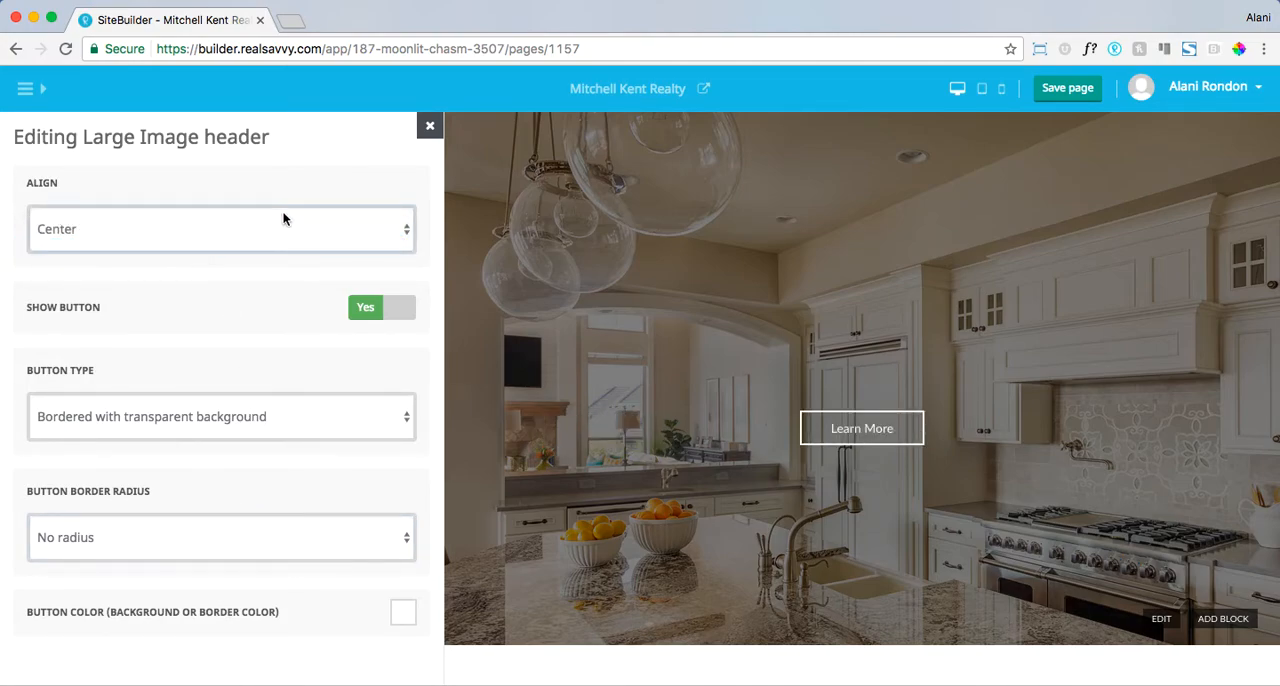
# - Save the page with its finished header, look over its preview in a separate tab, and return to the site builder
pyautogui.click(429, 126)
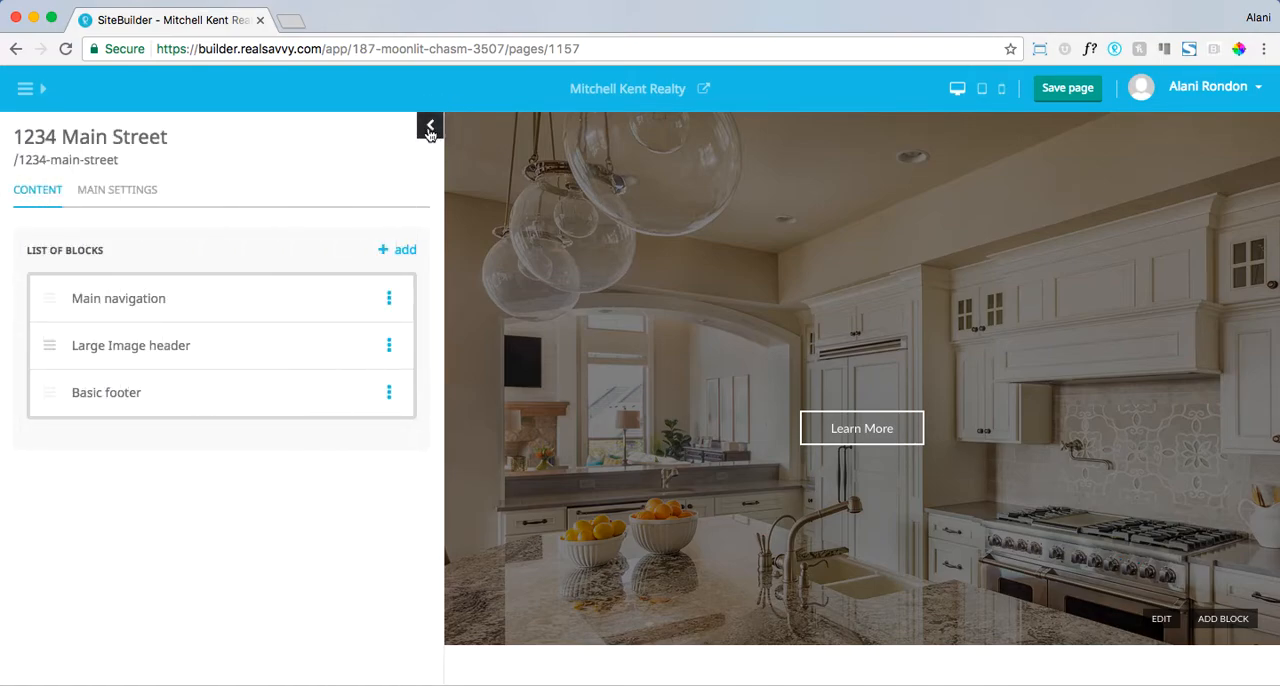
pyautogui.click(1073, 96)
pyautogui.click(705, 92)
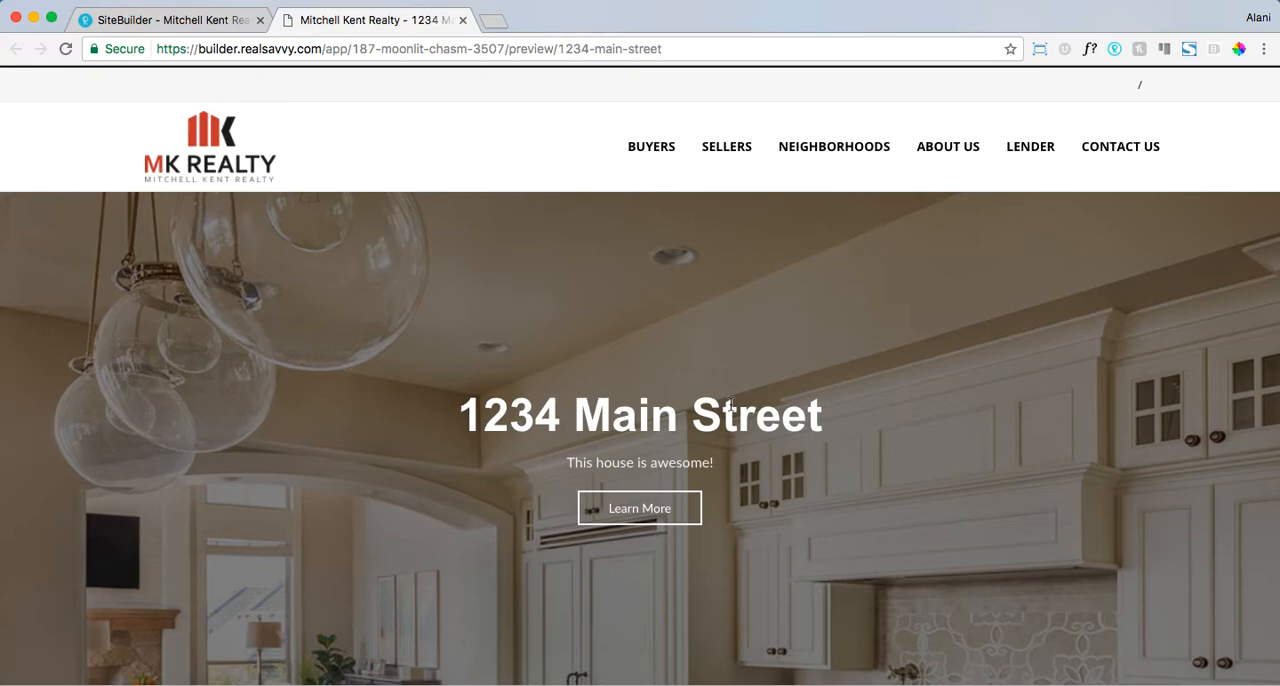
pyautogui.scroll(-3, 730, 403)
pyautogui.scroll(3, 730, 403)
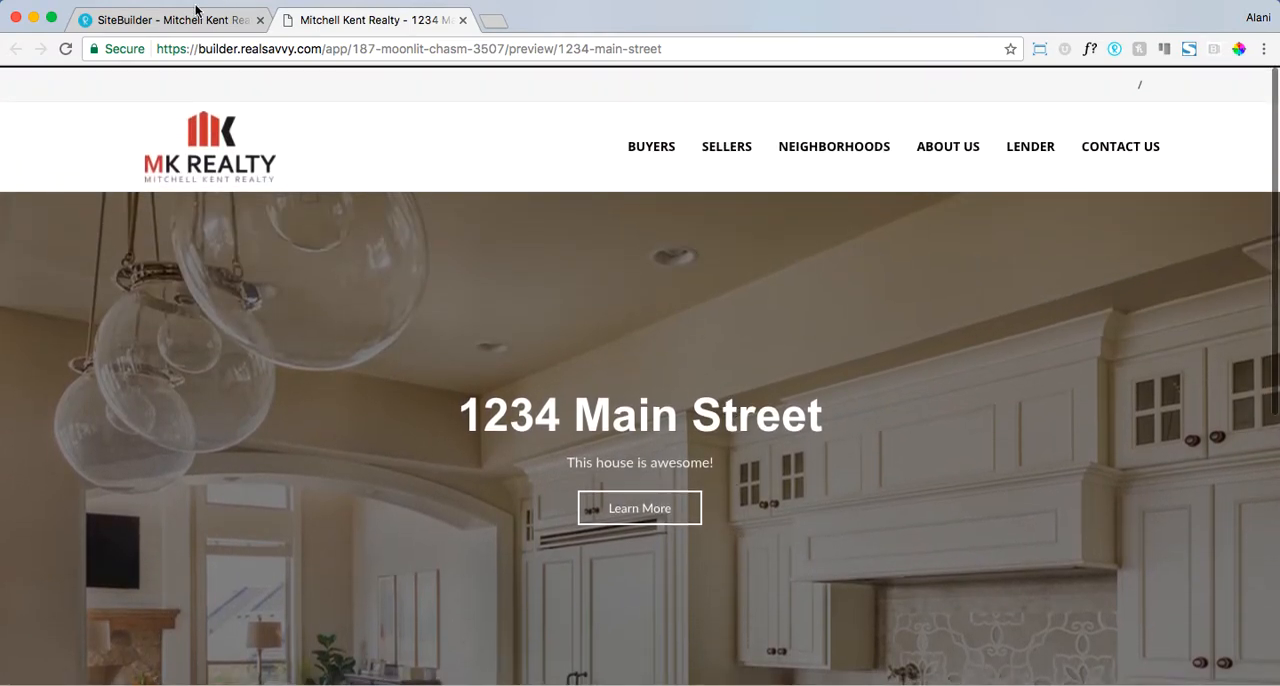
pyautogui.click(197, 14)
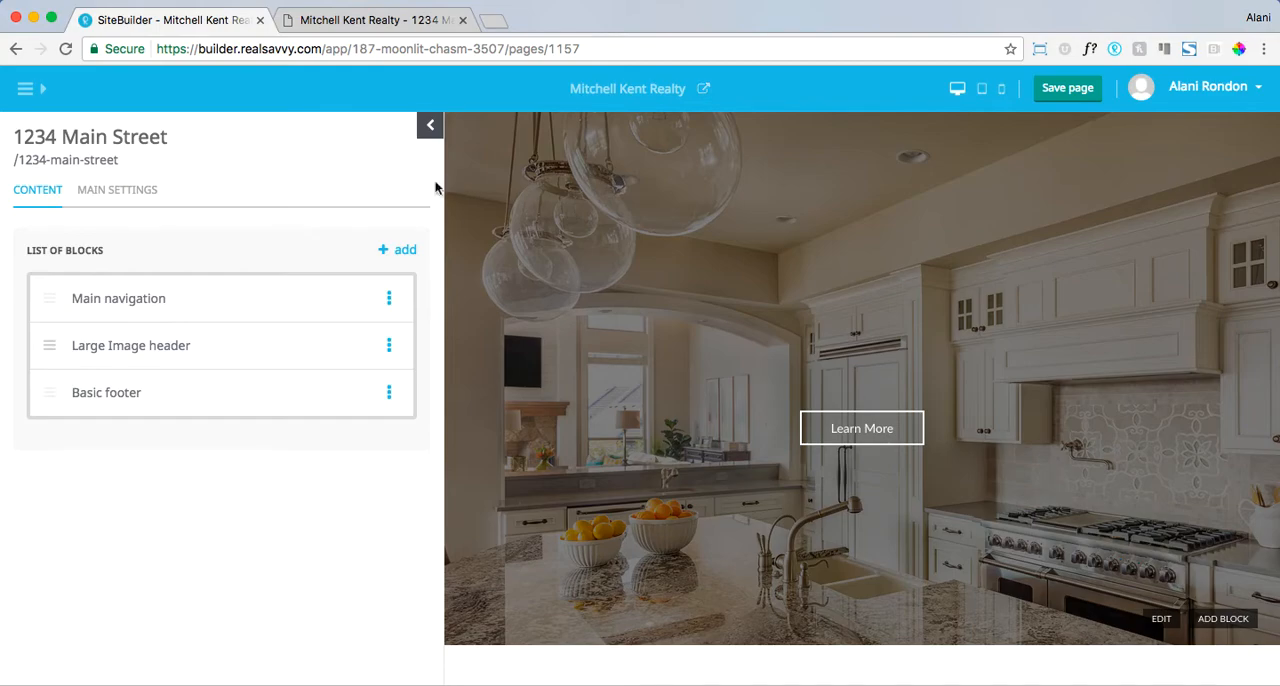
# - Add a Text content block to the 1234 Main Street page, below the Large Image header
pyautogui.click(404, 251)
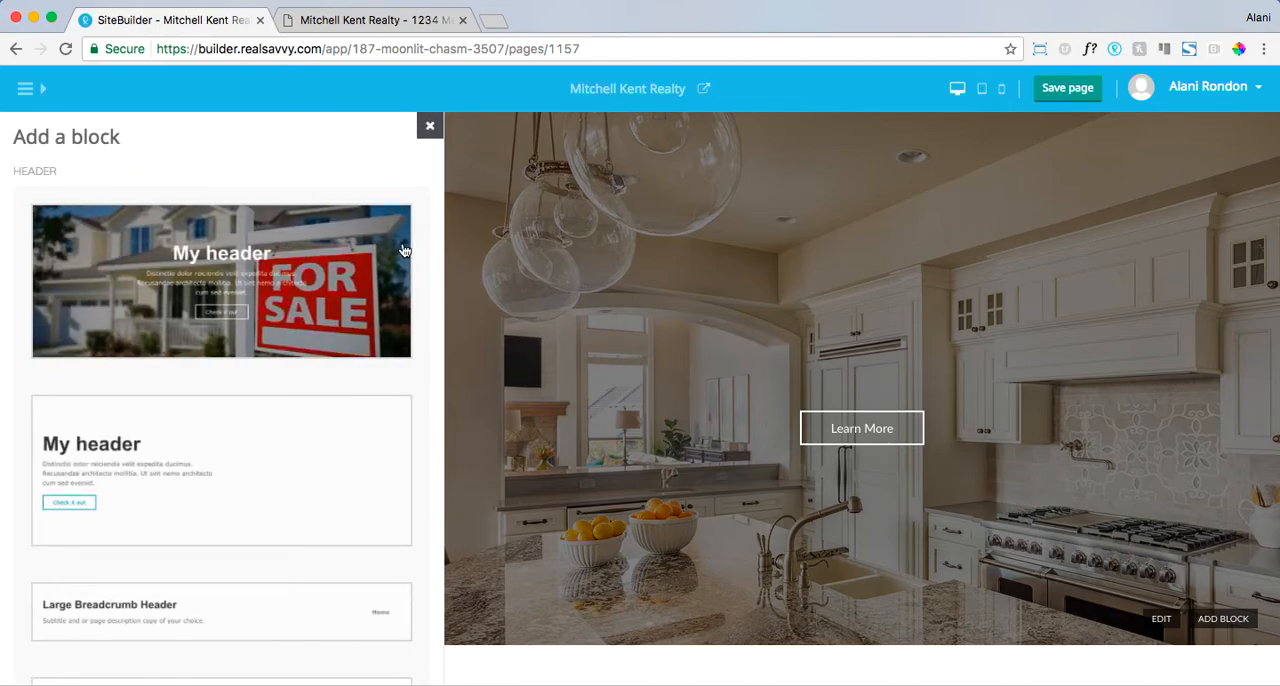
pyautogui.scroll(-2, 316, 360)
pyautogui.scroll(-5, 315, 359)
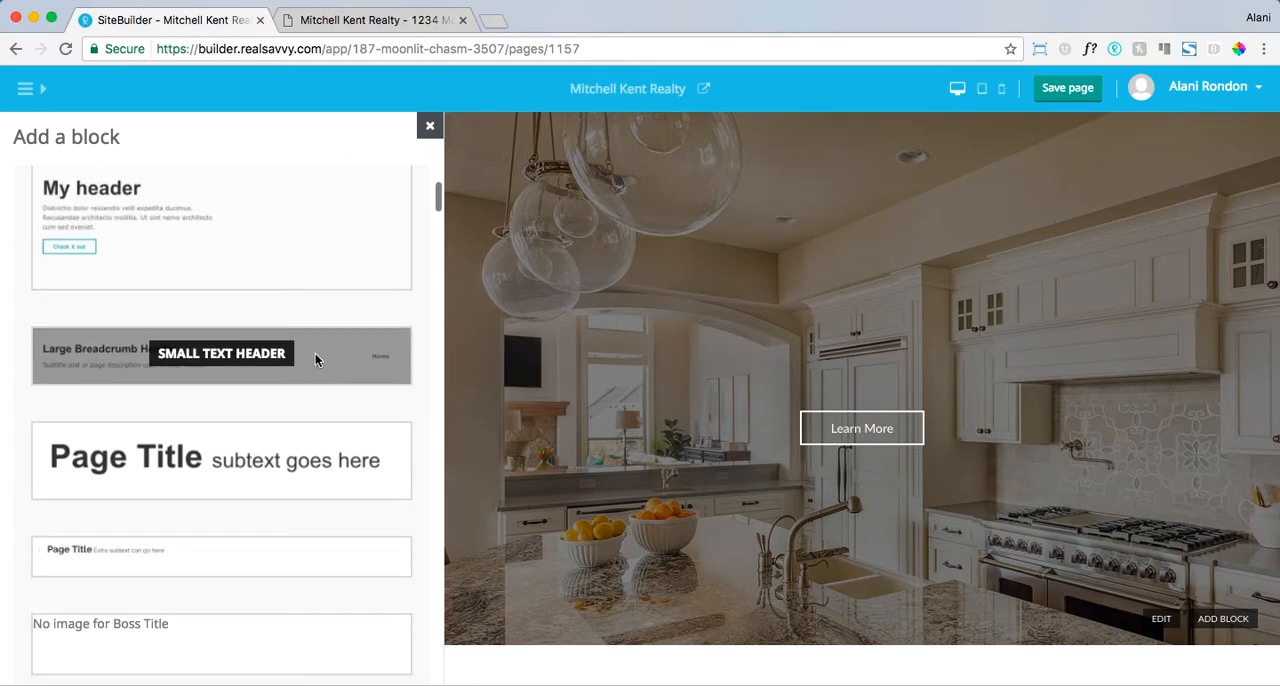
pyautogui.scroll(-10, 315, 358)
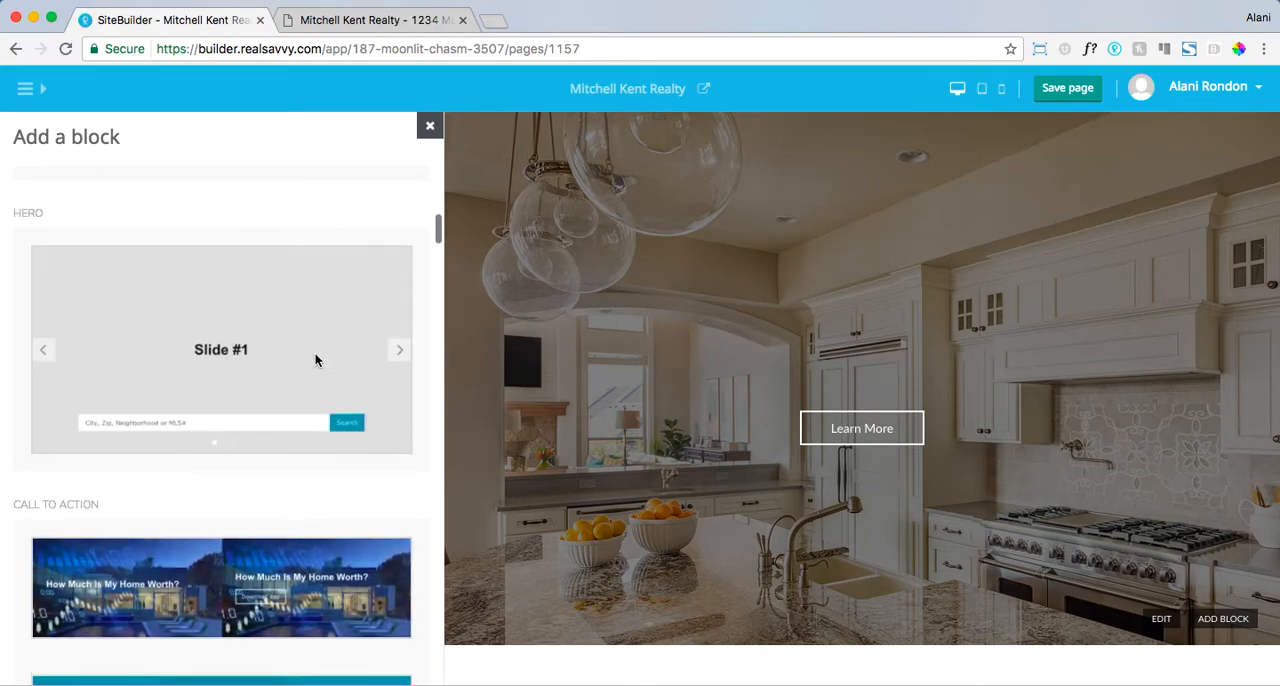
pyautogui.scroll(-8, 315, 353)
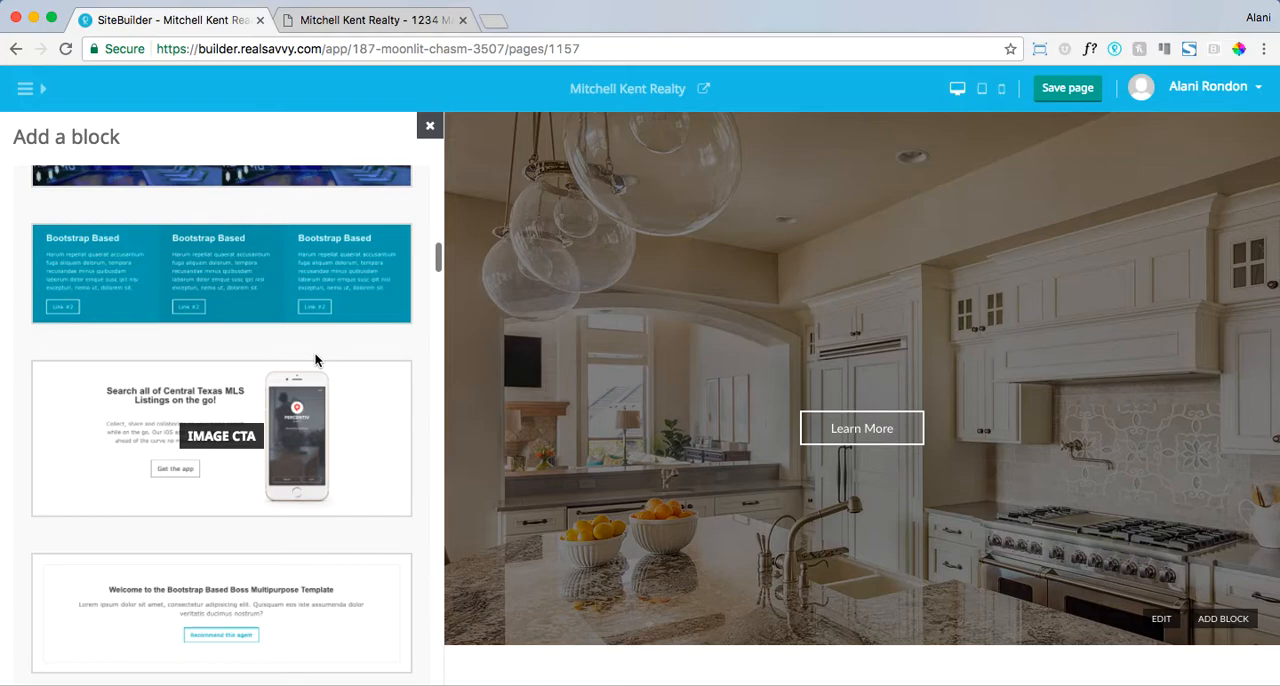
pyautogui.scroll(-7, 315, 358)
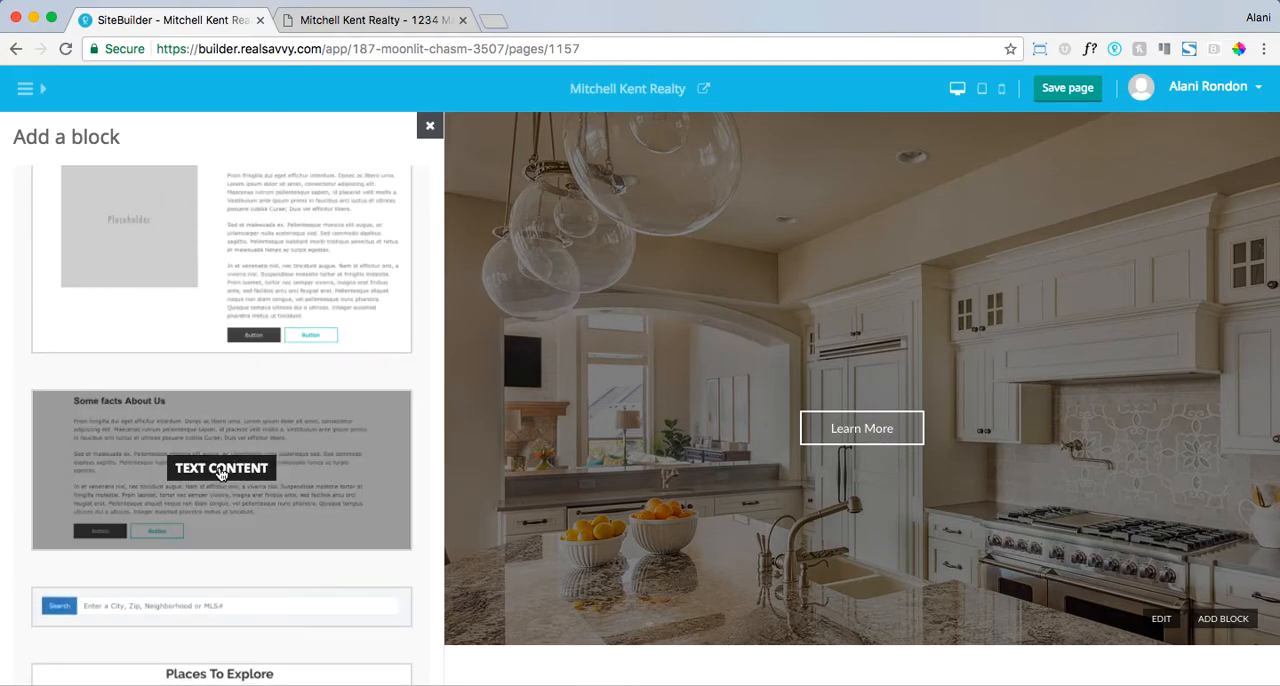
pyautogui.click(219, 472)
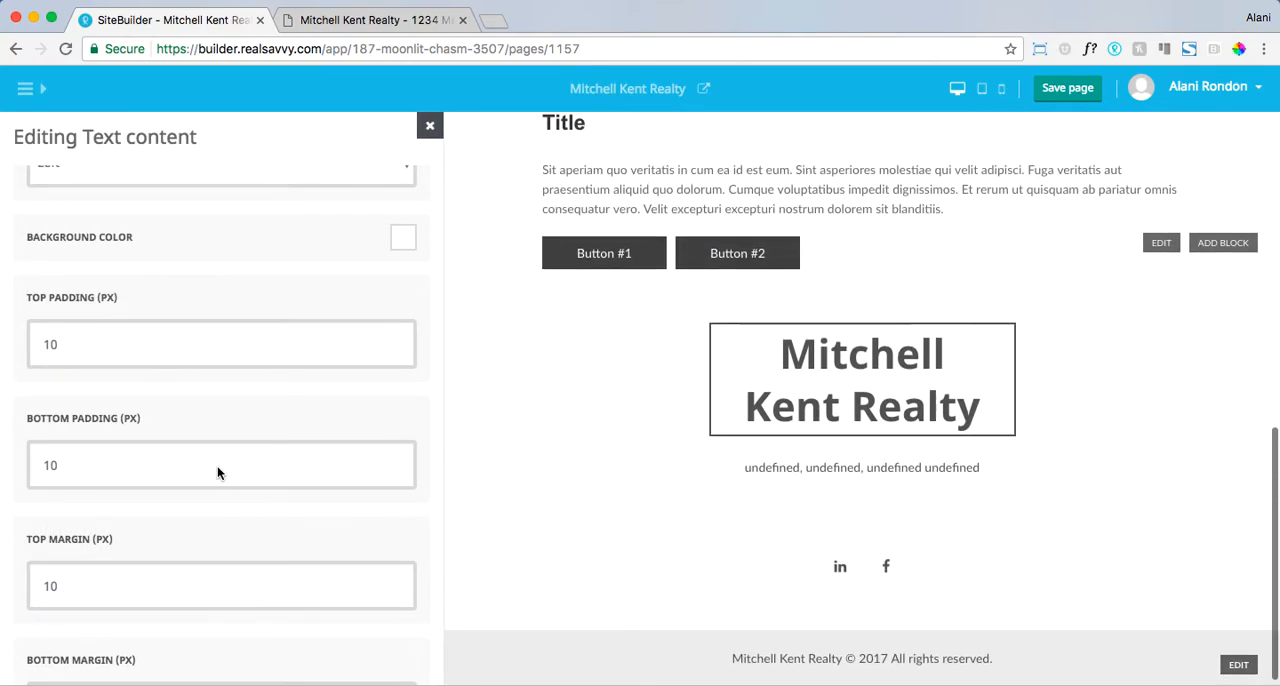
# - Try Center as the text alignment of the Text content block and set it back to Left
pyautogui.scroll(4, 520, 434)
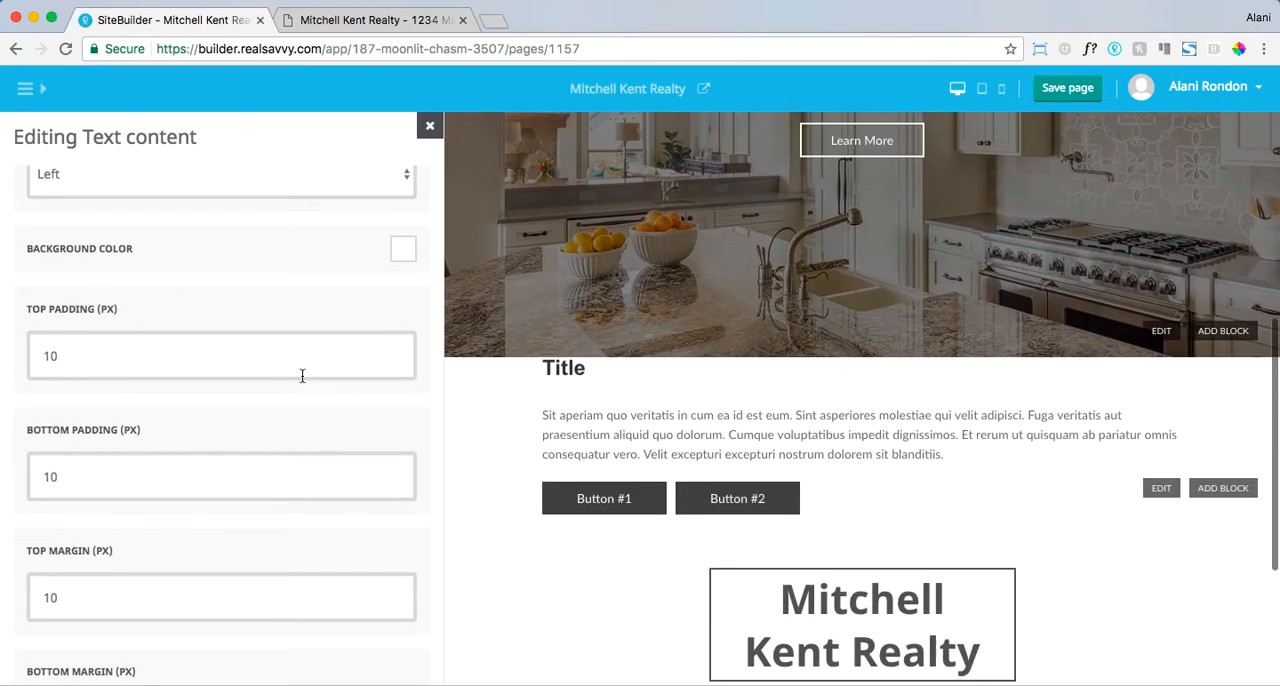
pyautogui.scroll(2, 303, 374)
pyautogui.click(211, 292)
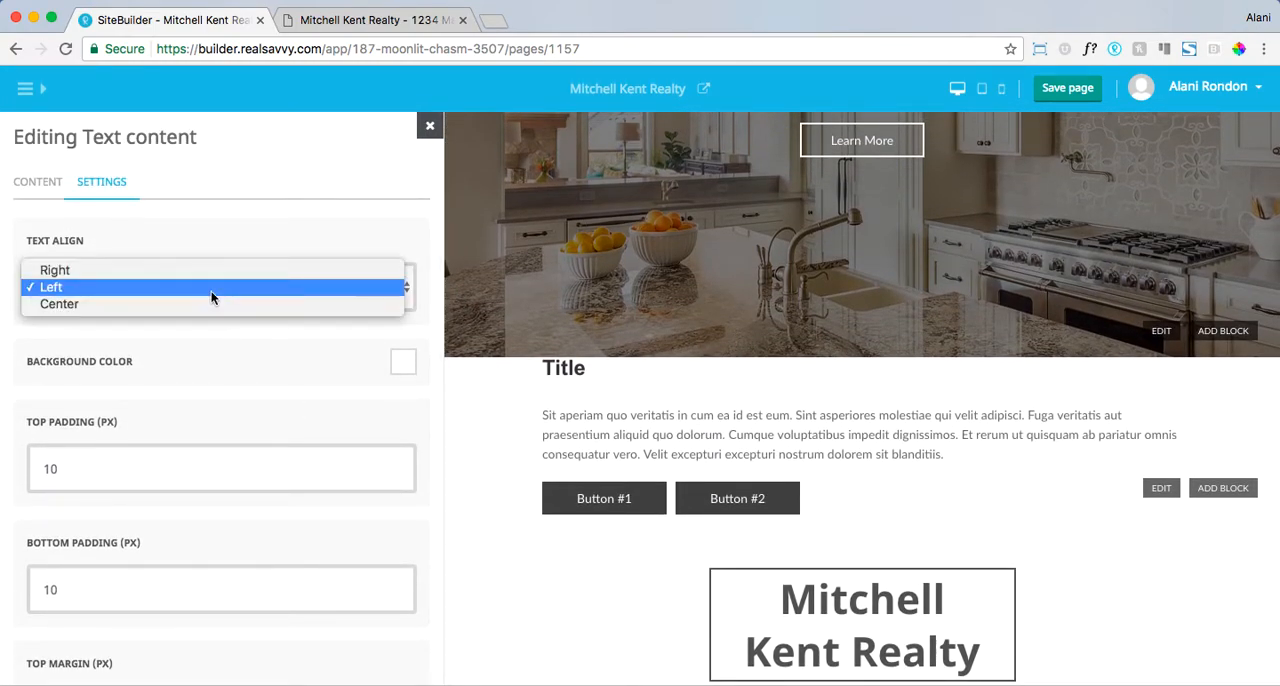
pyautogui.click(206, 303)
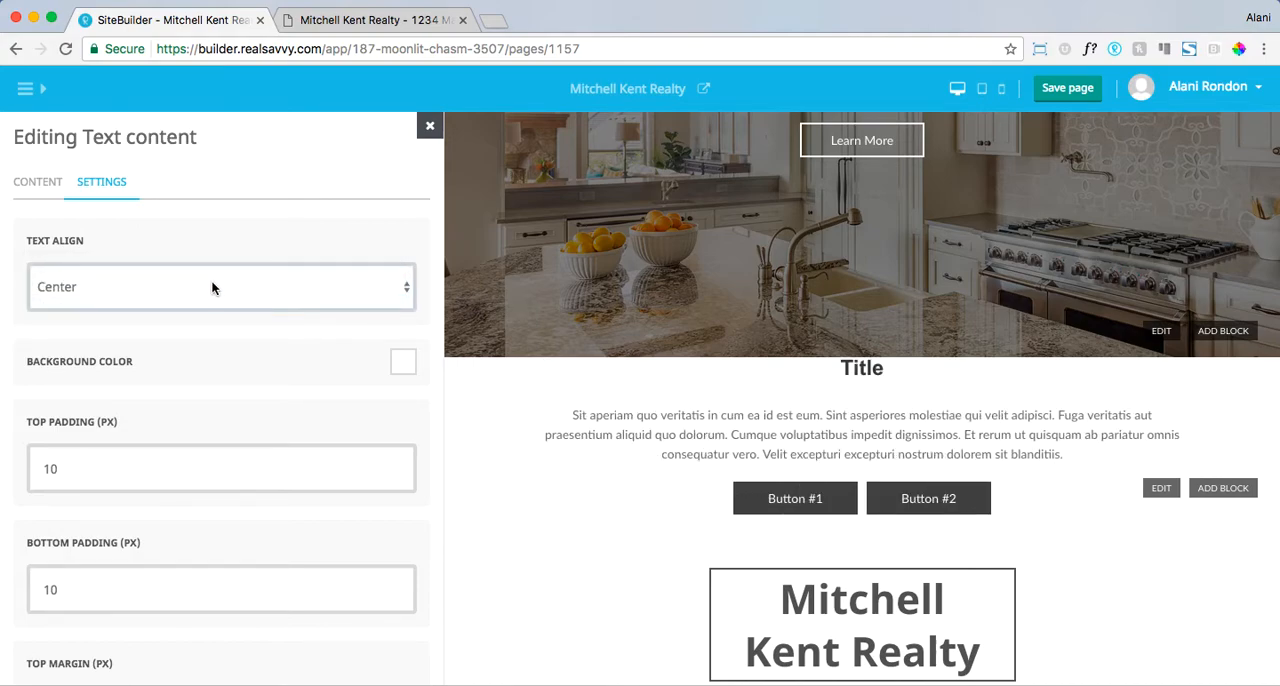
pyautogui.click(218, 276)
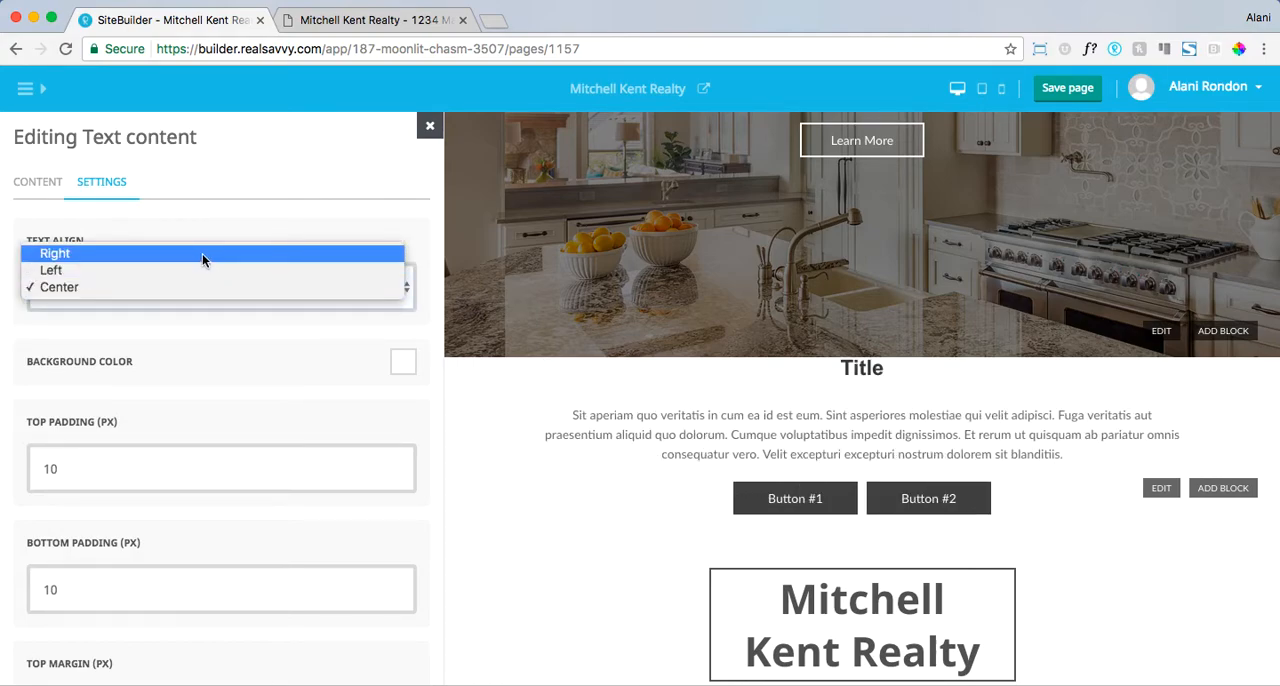
pyautogui.click(193, 268)
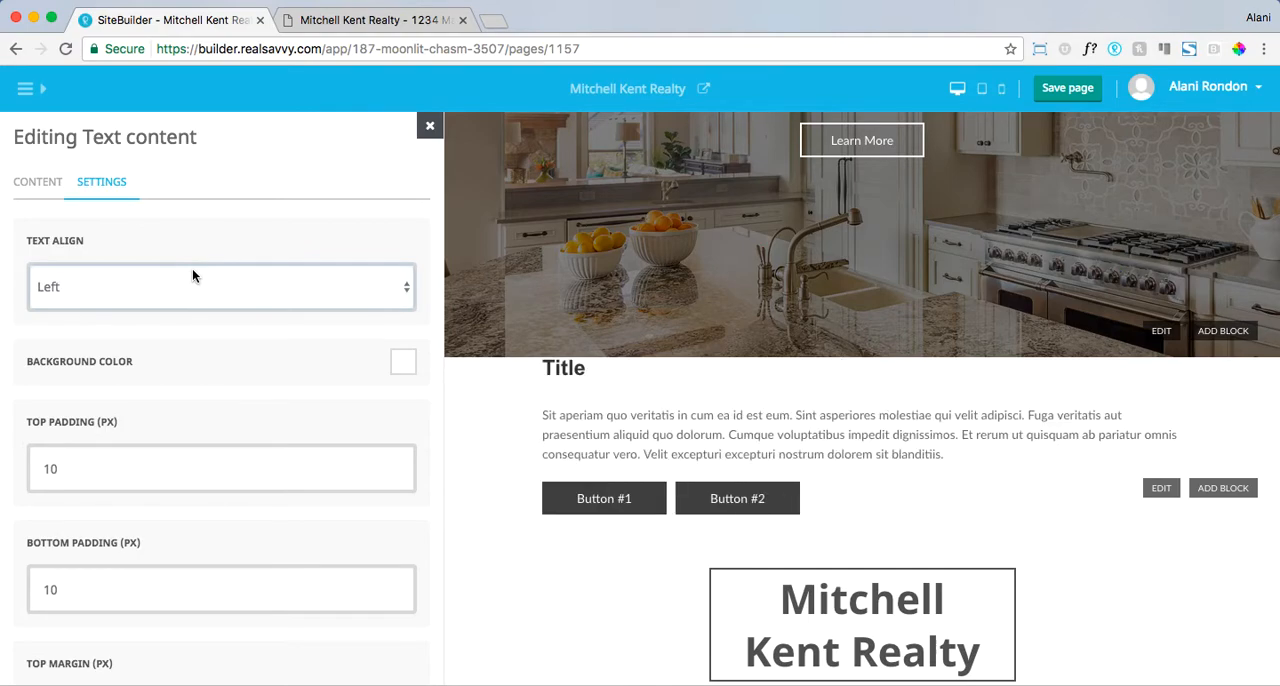
# - Set the Text content block's top padding to 50 px and its bottom padding to 20 px
pyautogui.scroll(-1, 252, 516)
pyautogui.click(251, 465)
pyautogui.press('super+a')
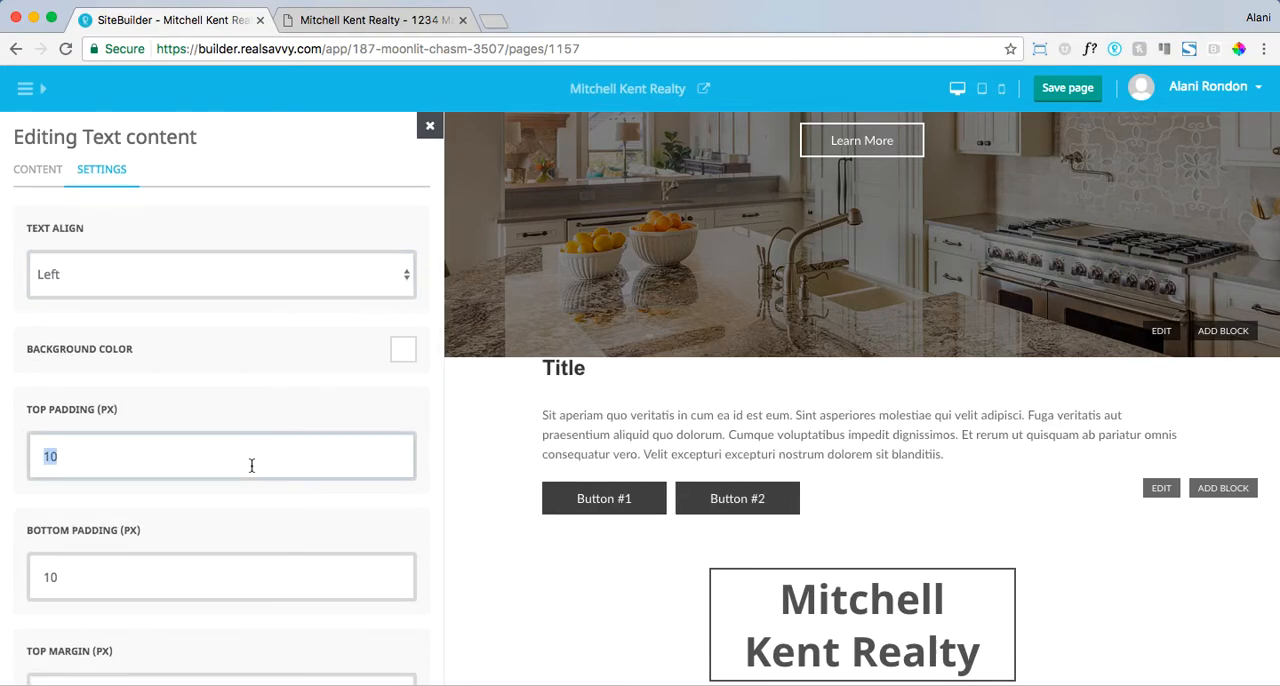
pyautogui.write('50')
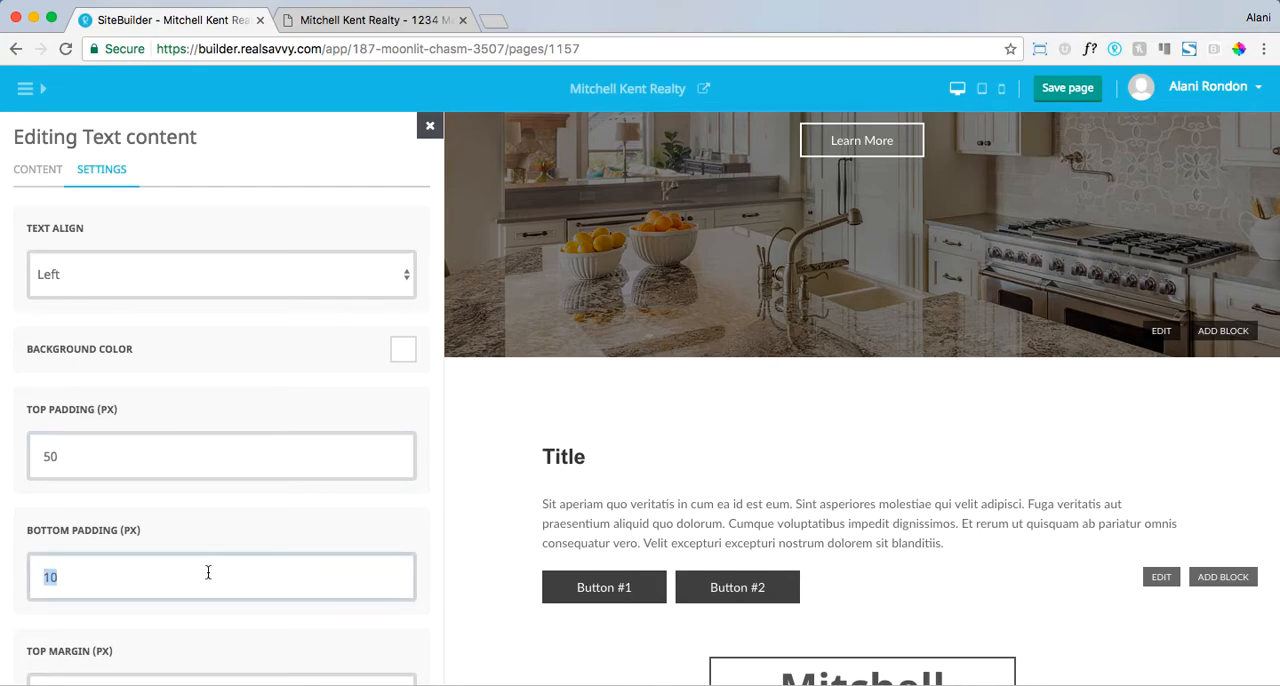
pyautogui.scroll(-3, 232, 528)
pyautogui.write('20')
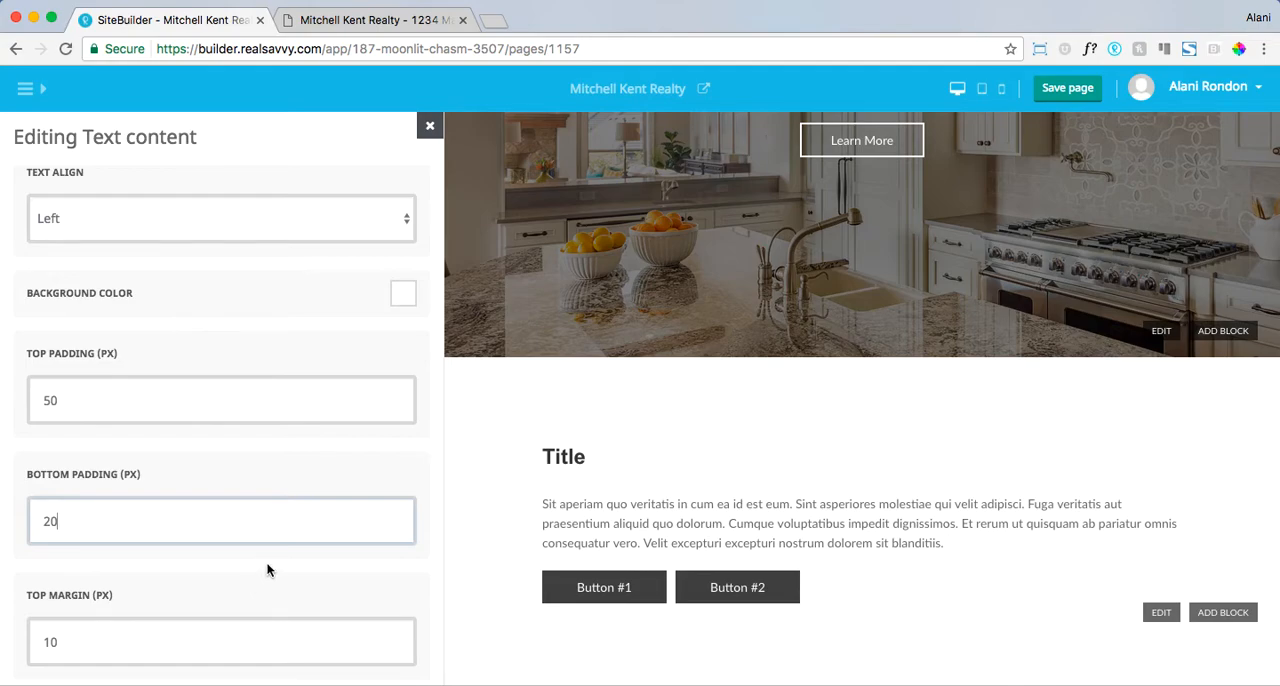
pyautogui.scroll(1, 267, 569)
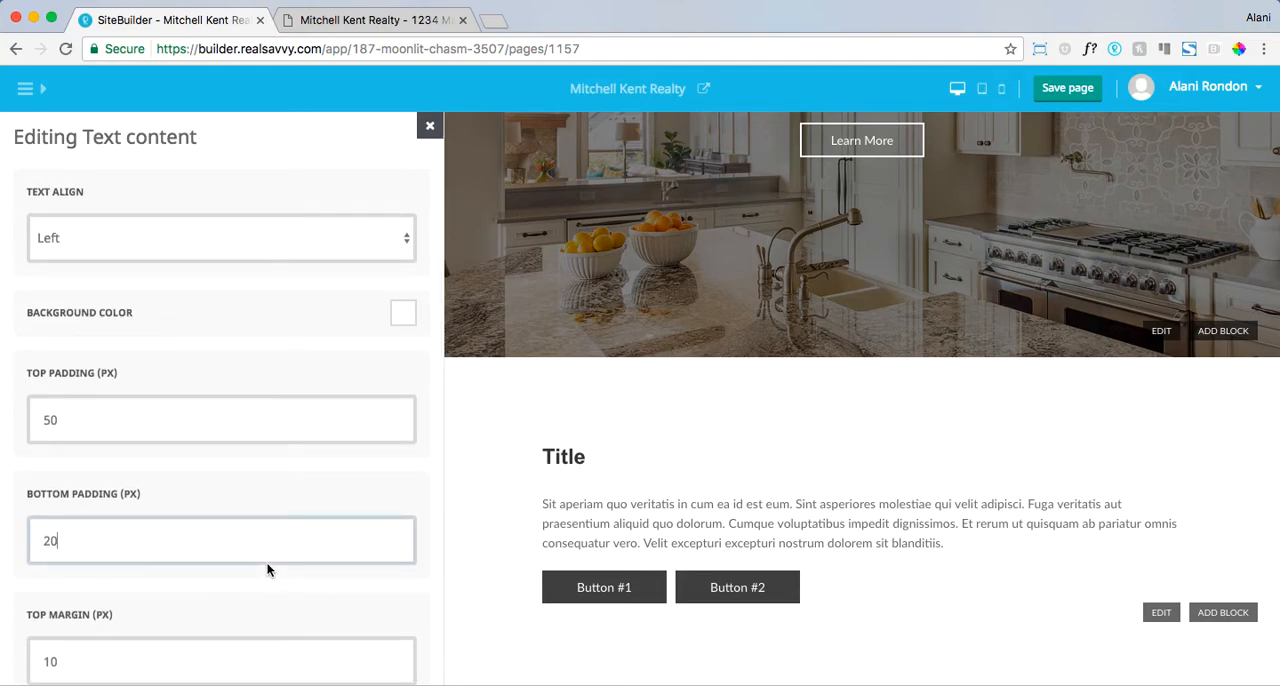
pyautogui.scroll(-9, 314, 364)
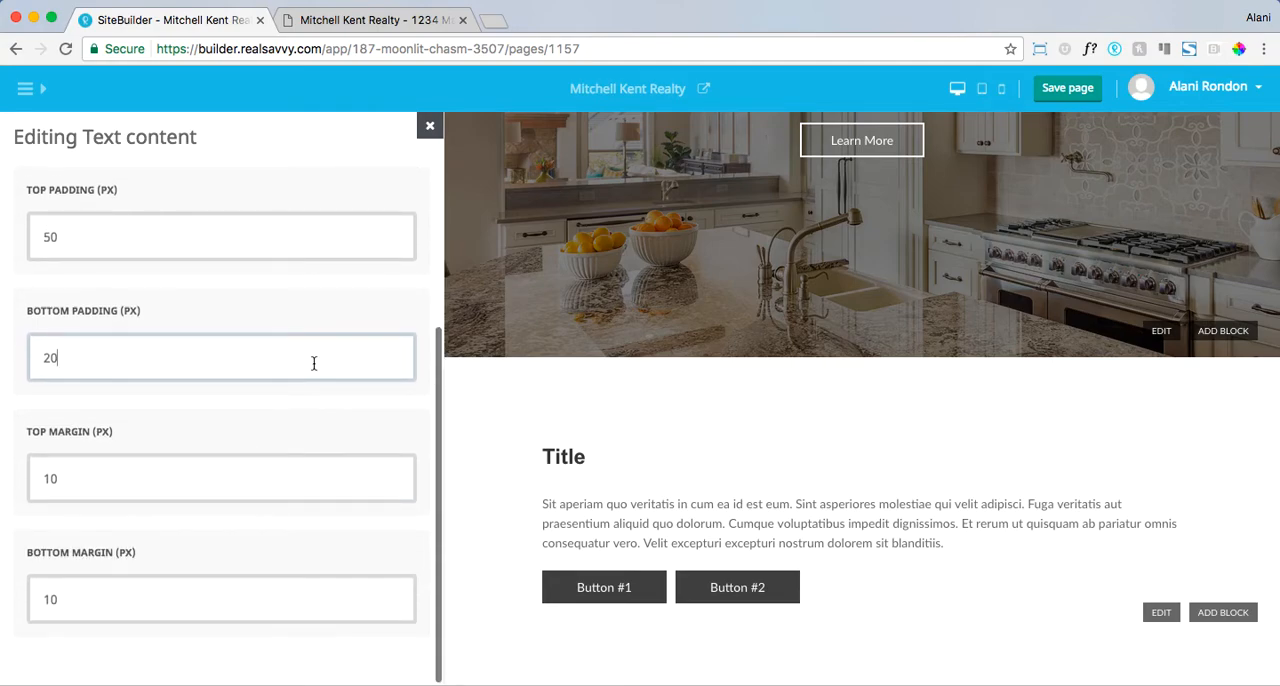
# - Try dark, gray and blue backgrounds on the Text content block, and set its background color to the light shade #f2f5f9
pyautogui.scroll(11, 340, 330)
pyautogui.click(403, 361)
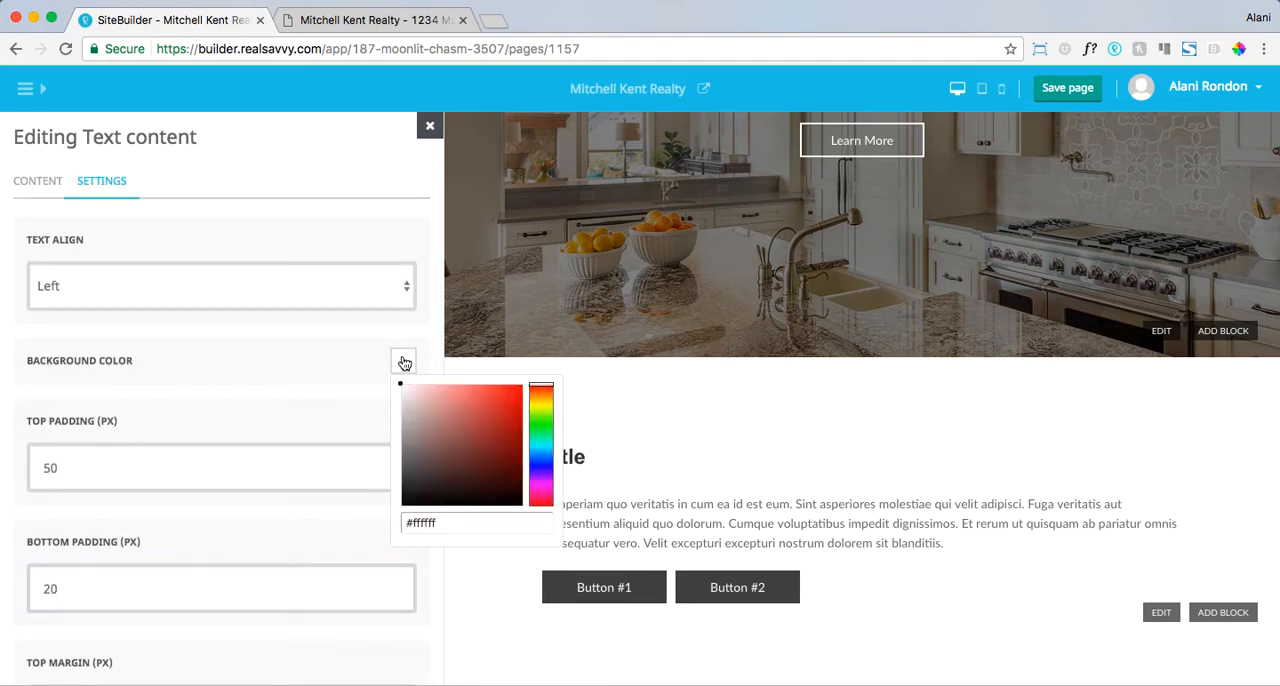
pyautogui.click(407, 499)
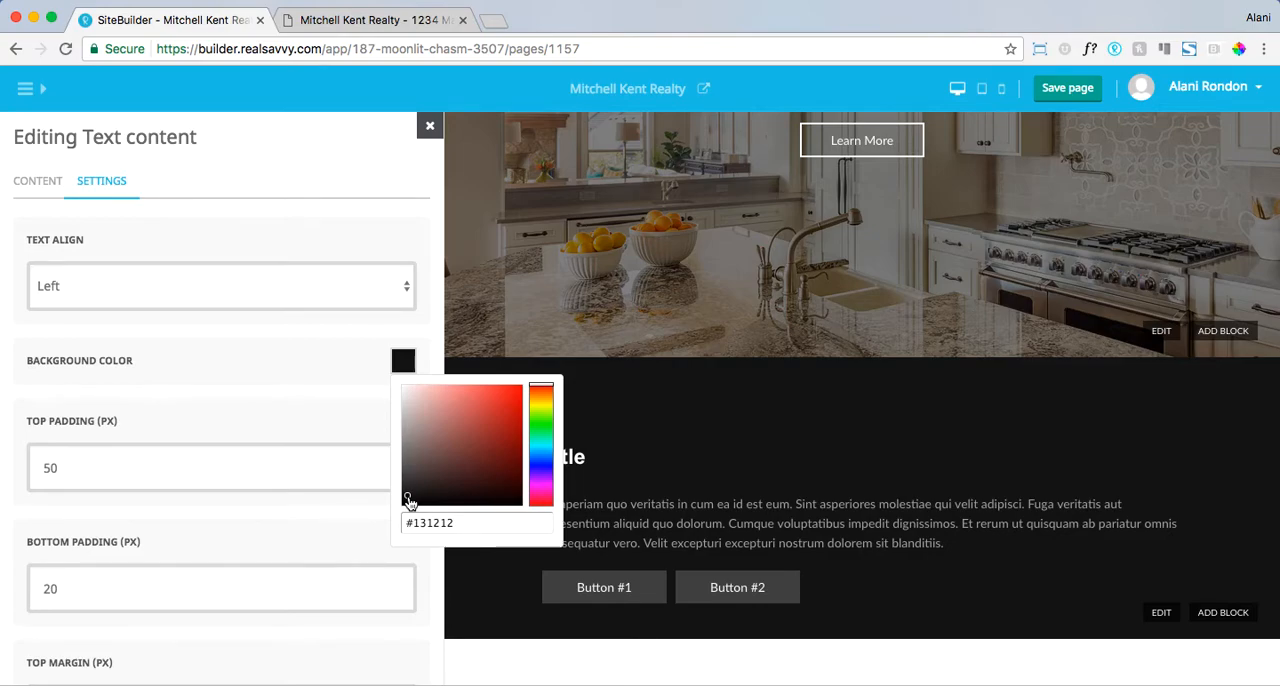
pyautogui.click(407, 441)
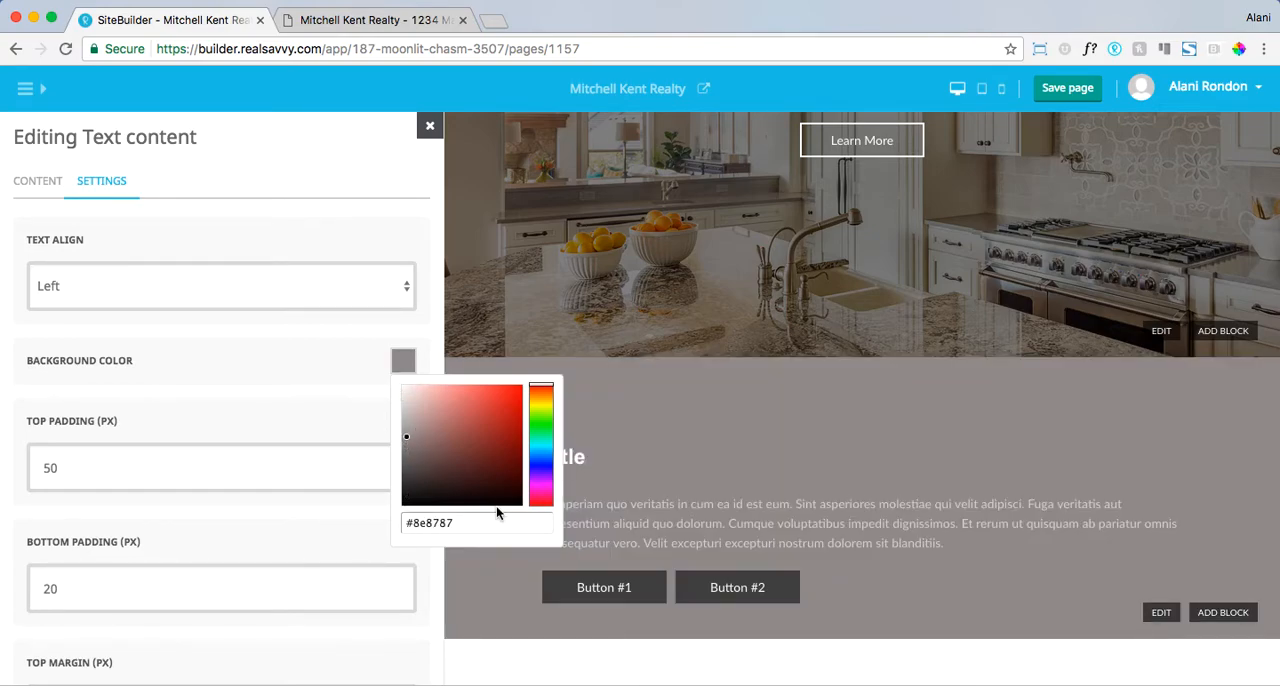
pyautogui.click(546, 459)
pyautogui.click(474, 473)
pyautogui.click(436, 453)
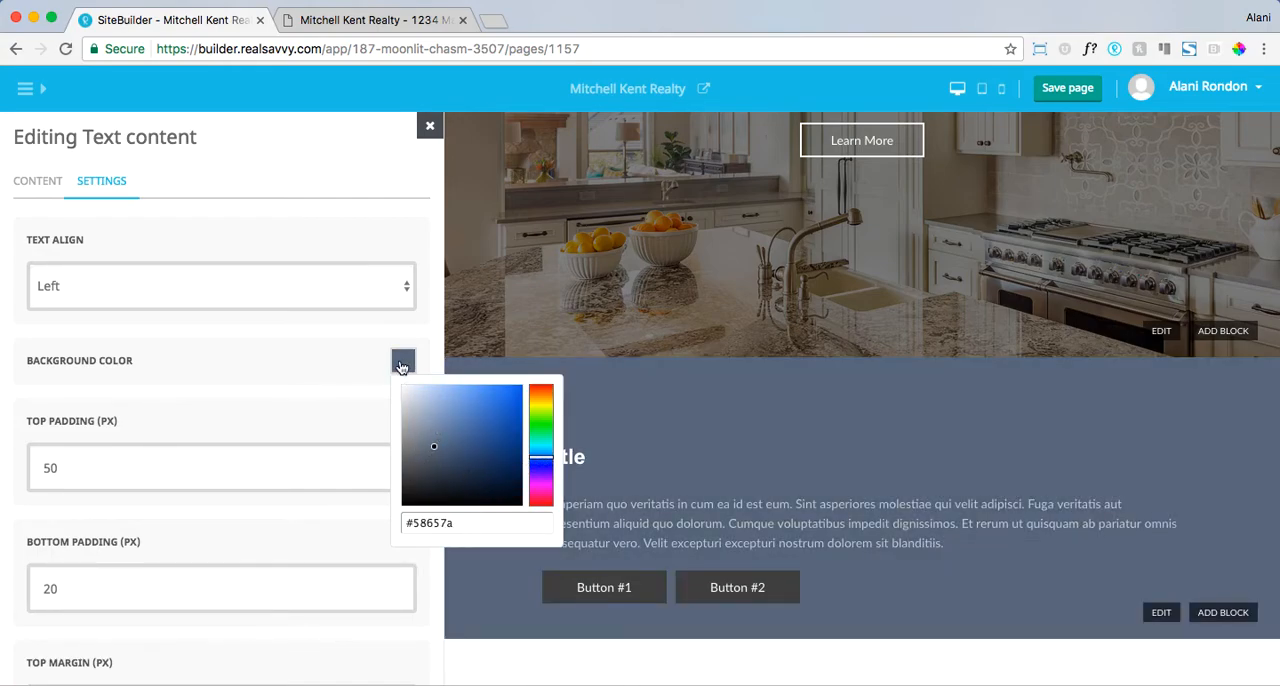
pyautogui.click(404, 389)
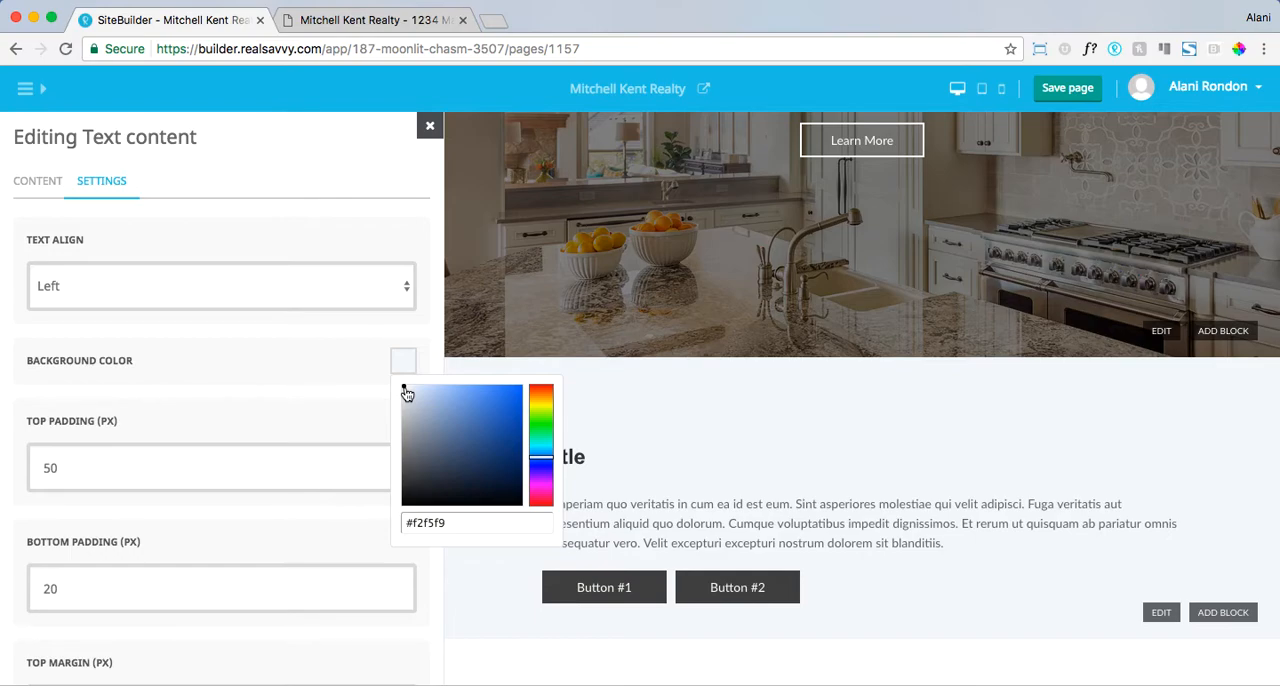
pyautogui.click(208, 465)
# - Review the Text content block's spacing settings and page preview, and return to the list of blocks
pyautogui.scroll(-5, 209, 466)
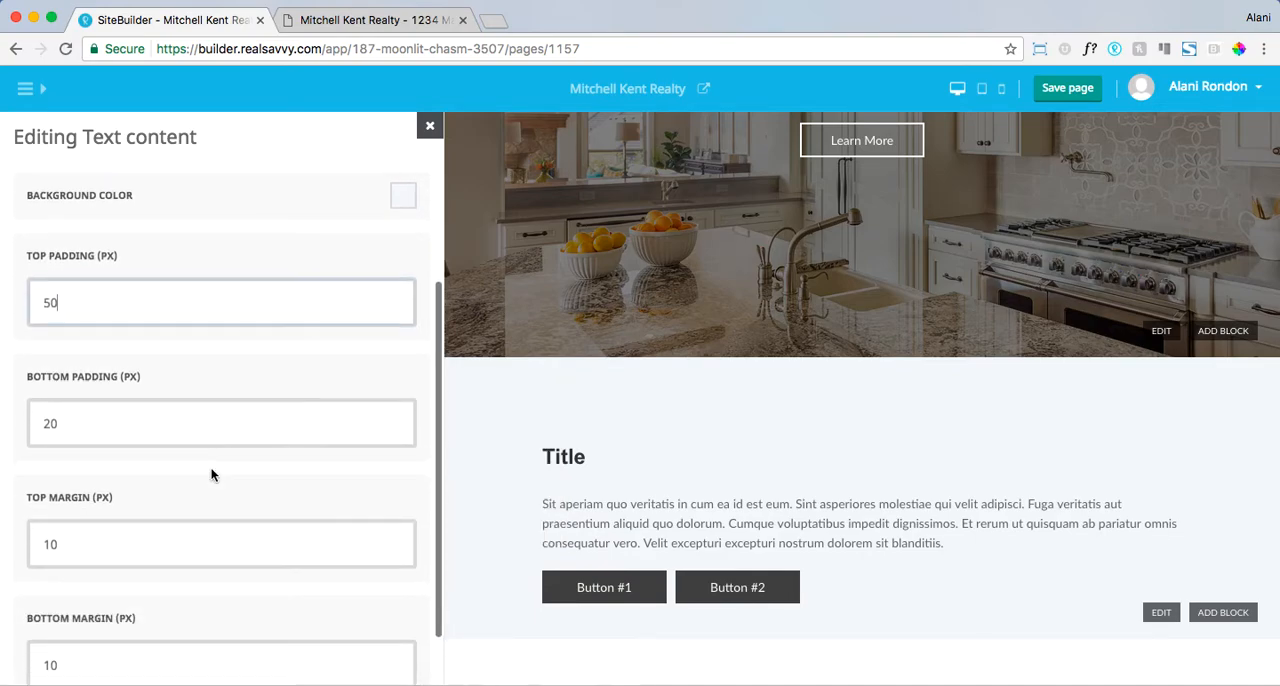
pyautogui.scroll(-2, 681, 469)
pyautogui.scroll(3, 681, 469)
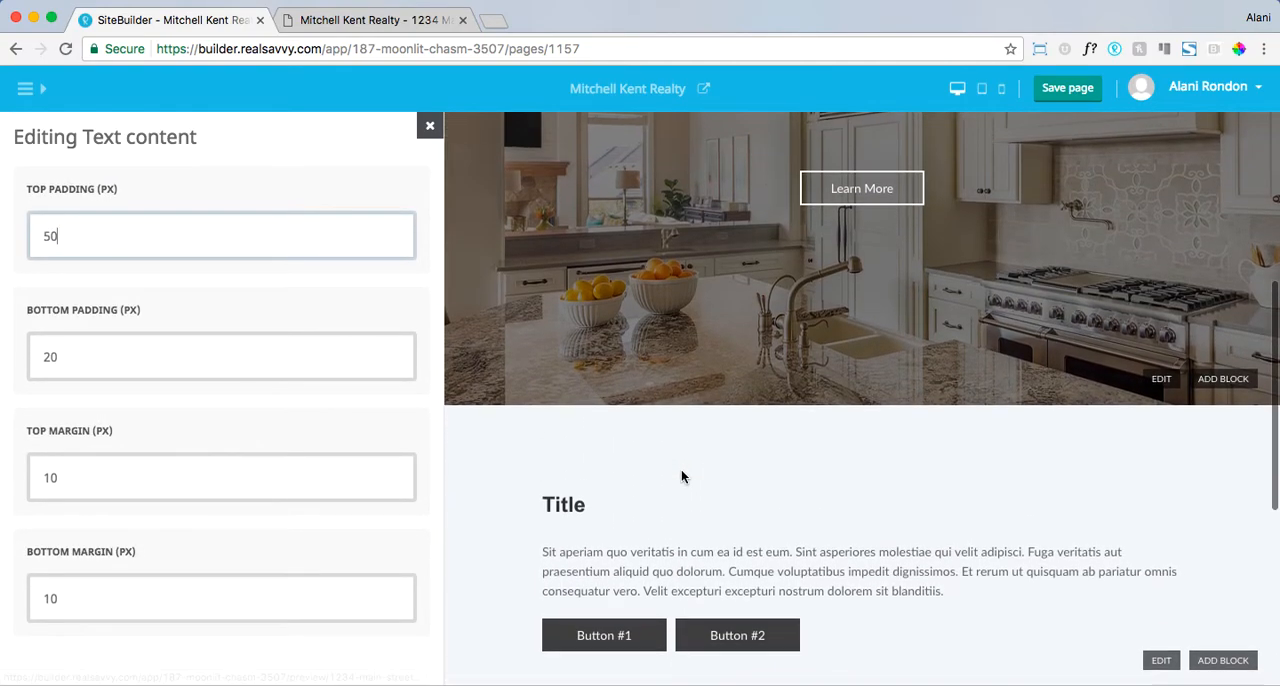
pyautogui.scroll(-1, 340, 454)
pyautogui.scroll(5, 342, 440)
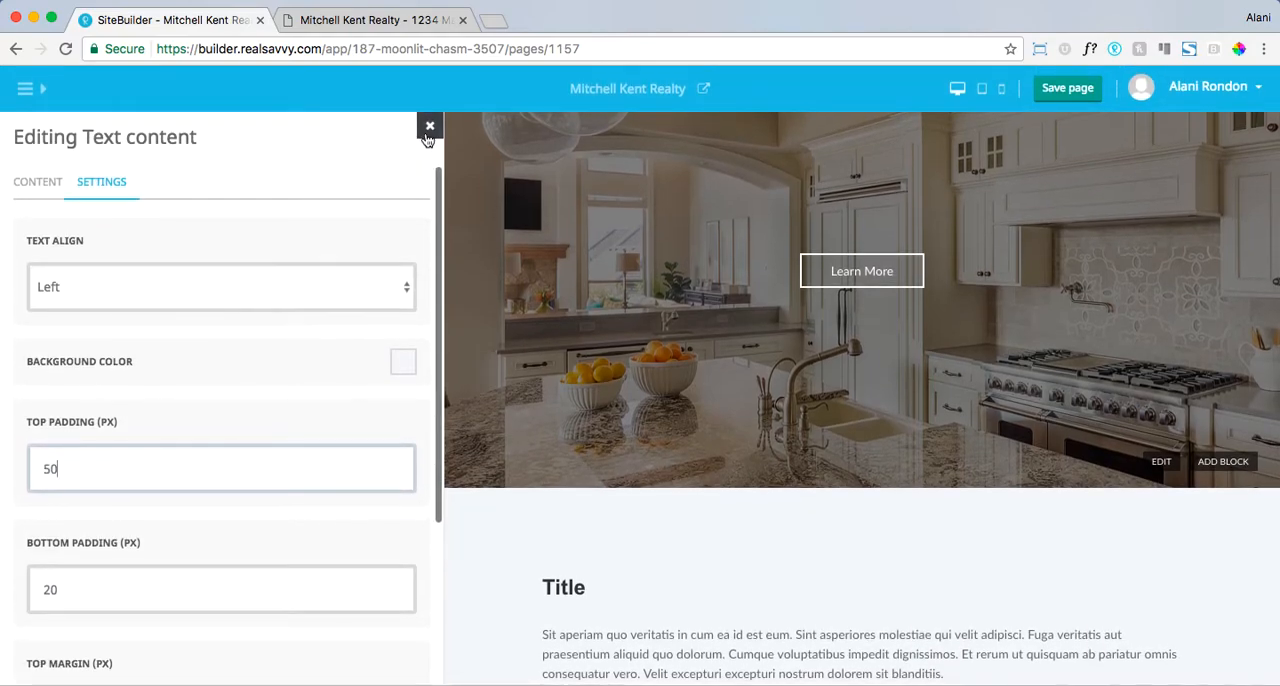
pyautogui.click(429, 126)
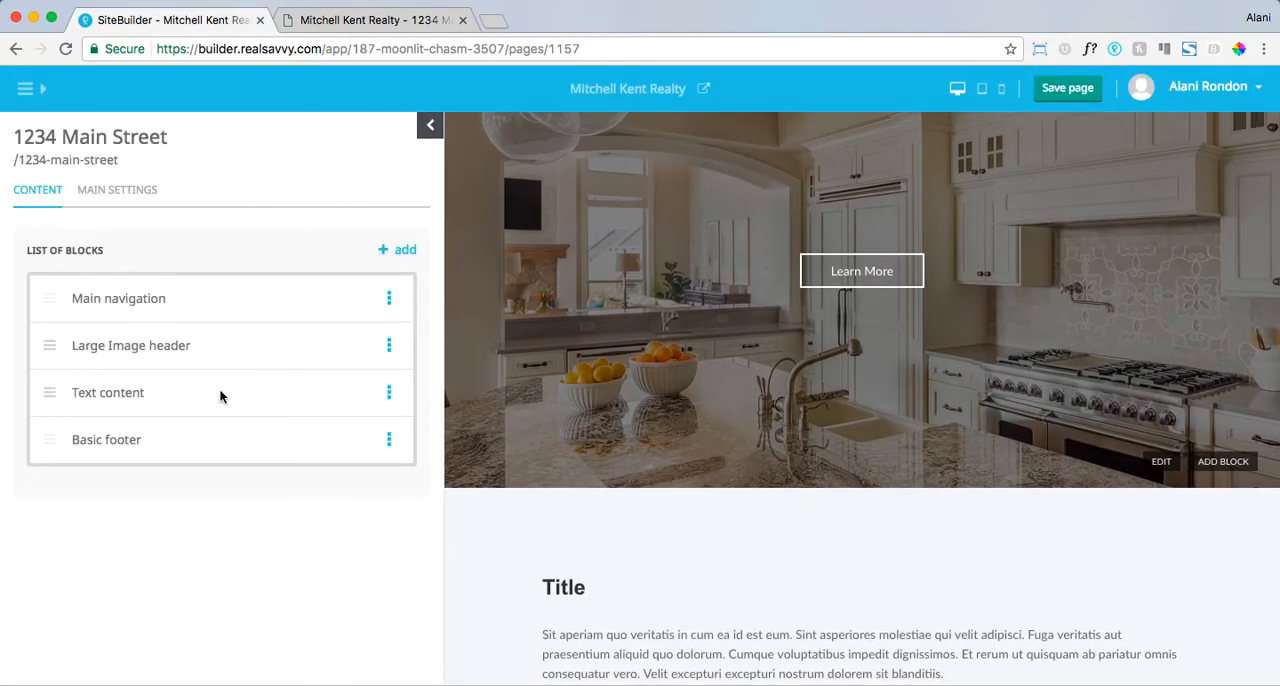
# - Set the Text content block's title to House Description and select its placeholder body text
pyautogui.click(123, 394)
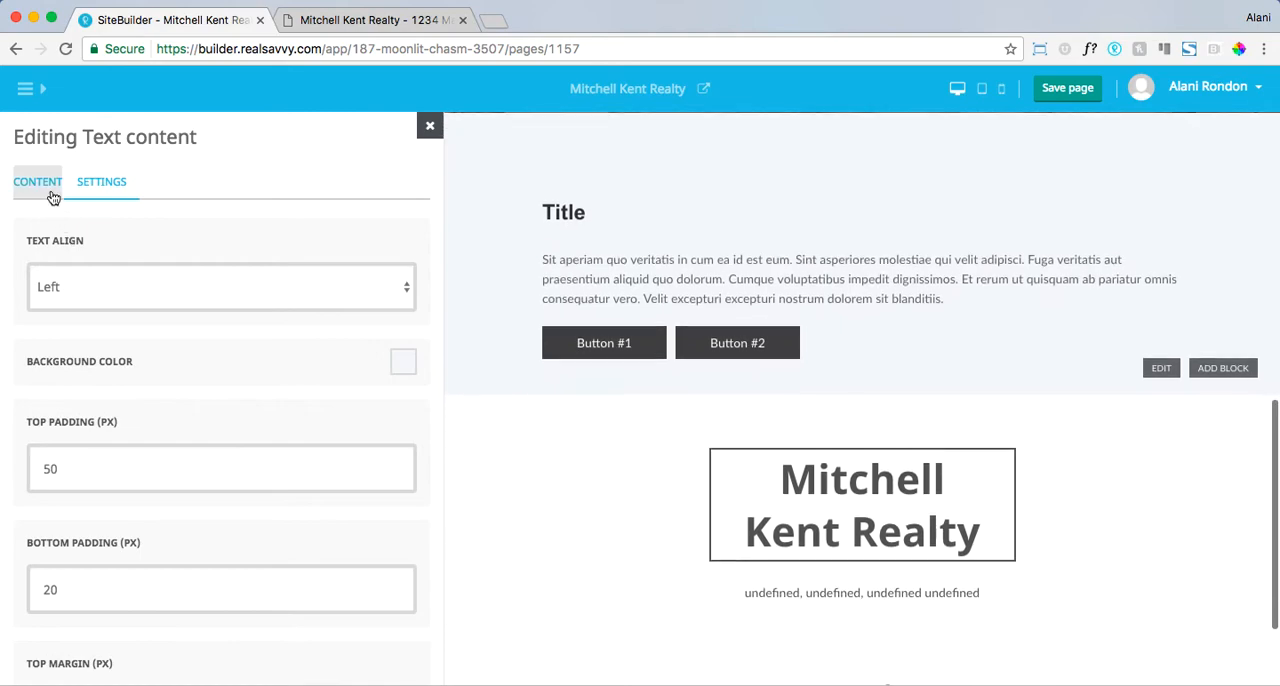
pyautogui.click(38, 180)
pyautogui.click(95, 287)
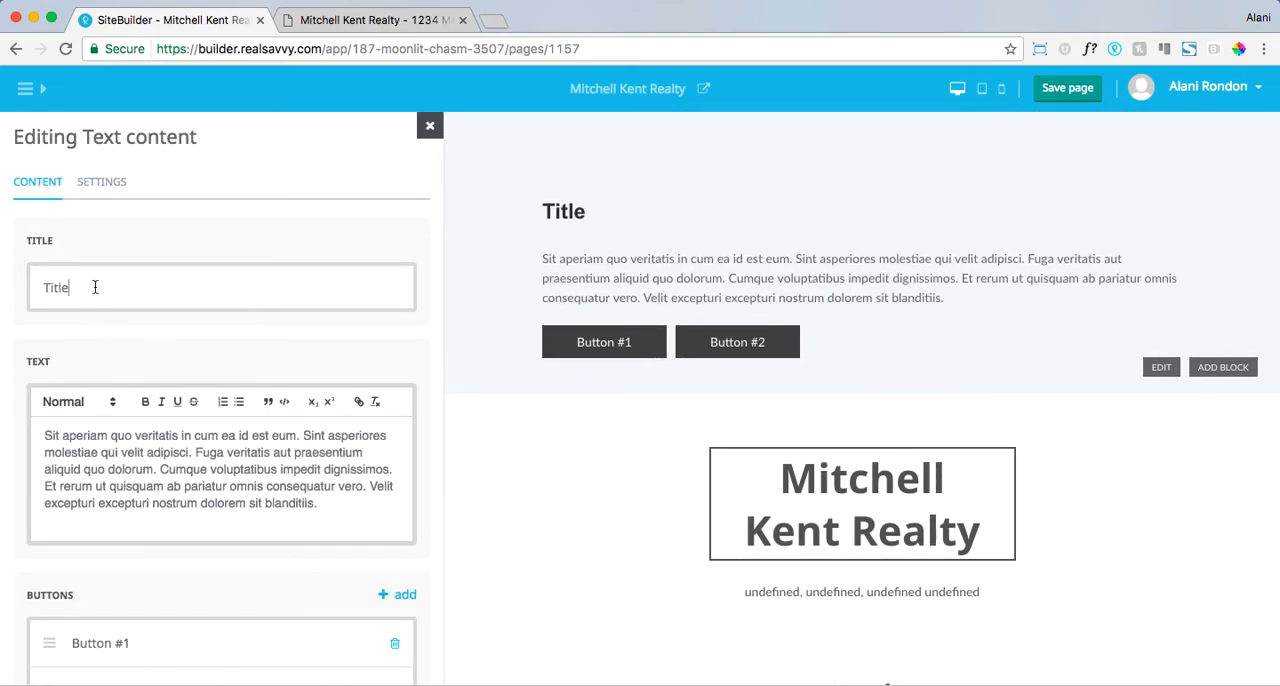
pyautogui.doubleClick(95, 287)
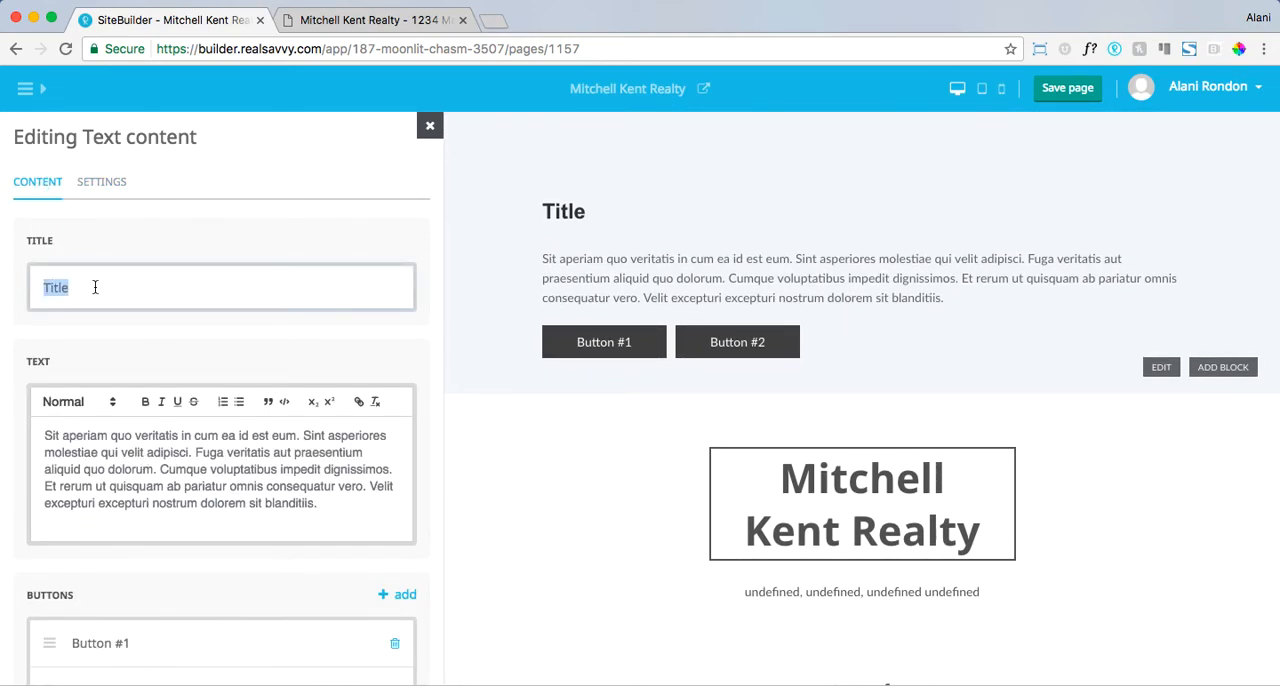
pyautogui.write('House Desic')
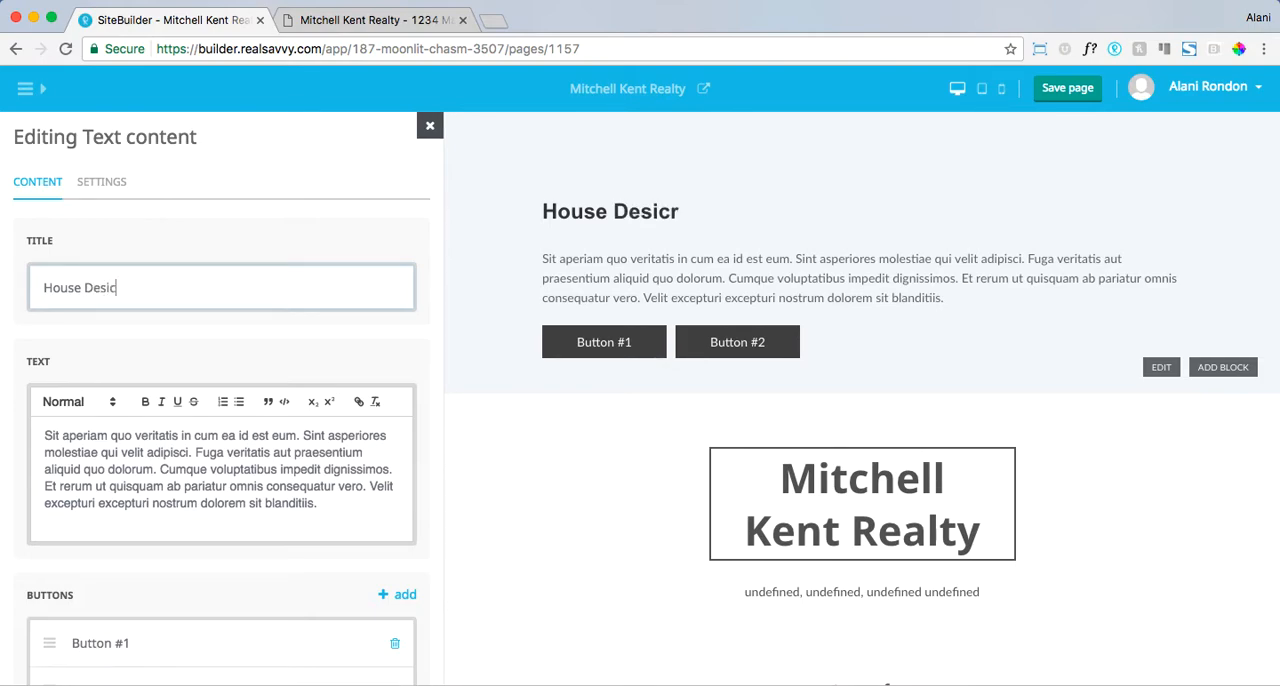
pyautogui.press('BackSpace')
pyautogui.press('BackSpace')
pyautogui.write('criptio')
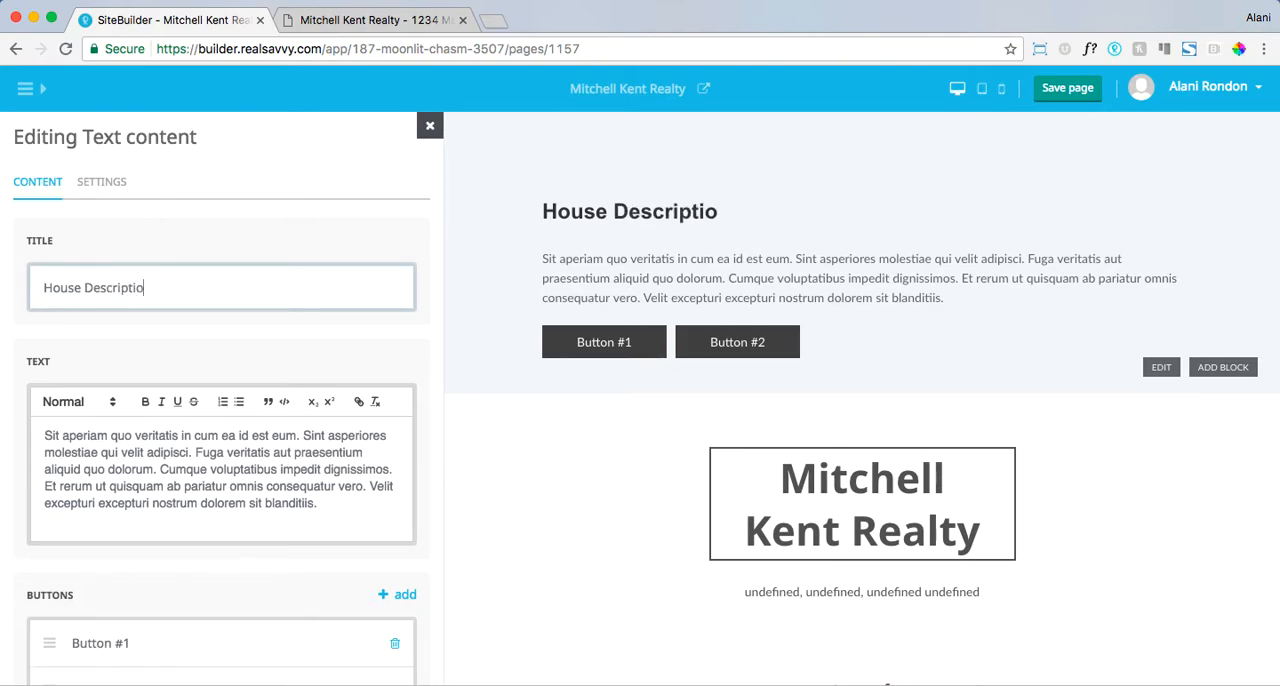
pyautogui.moveTo(340, 509); pyautogui.dragTo(20, 430)
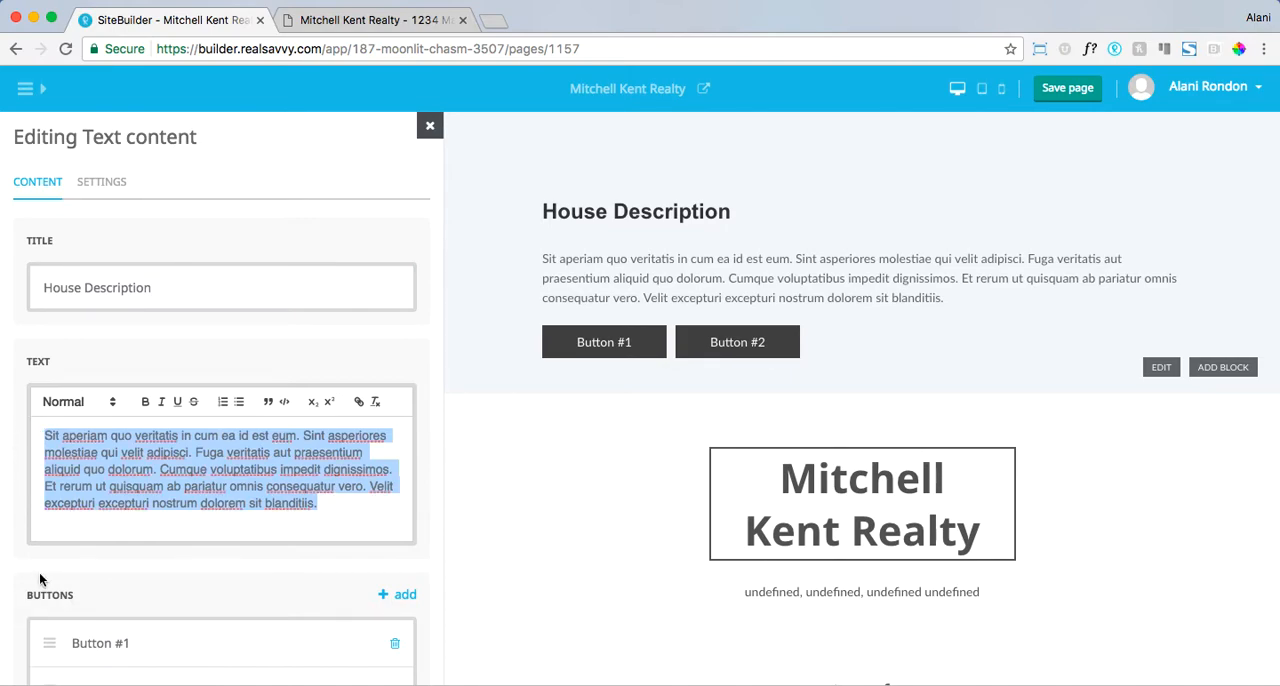
# - Delete Button #1 and Button #2 from the Text content block
pyautogui.scroll(-2, 40, 580)
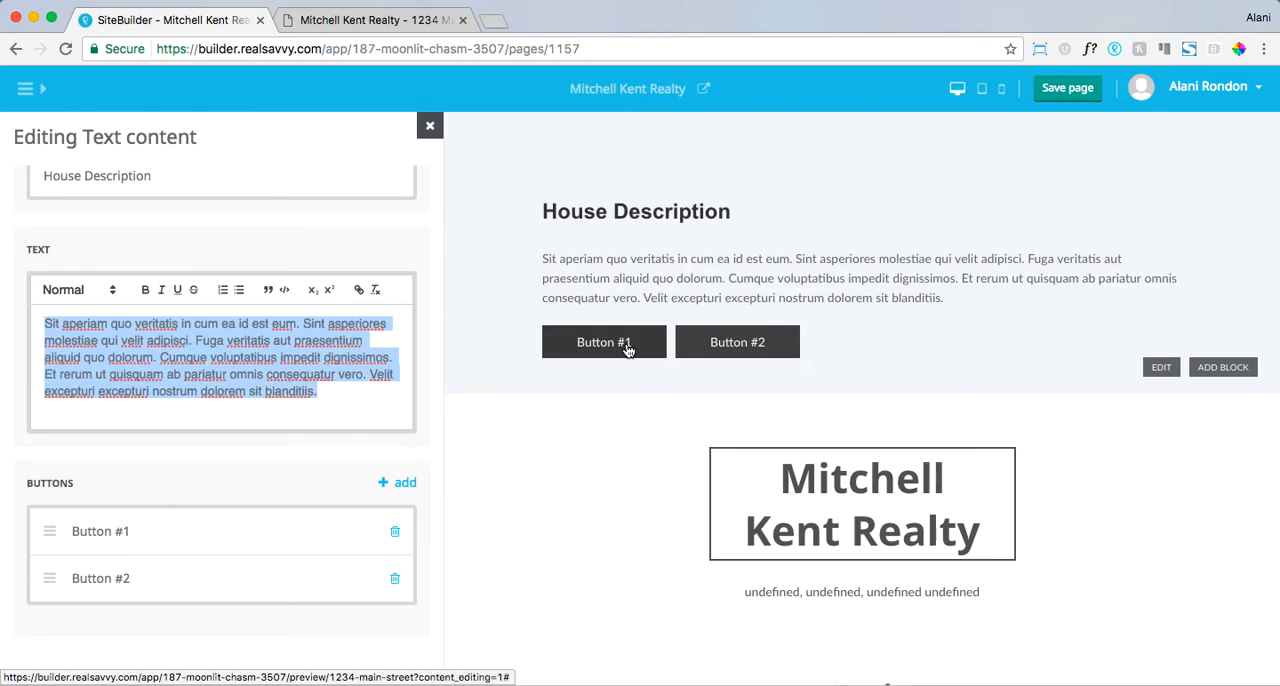
pyautogui.click(395, 534)
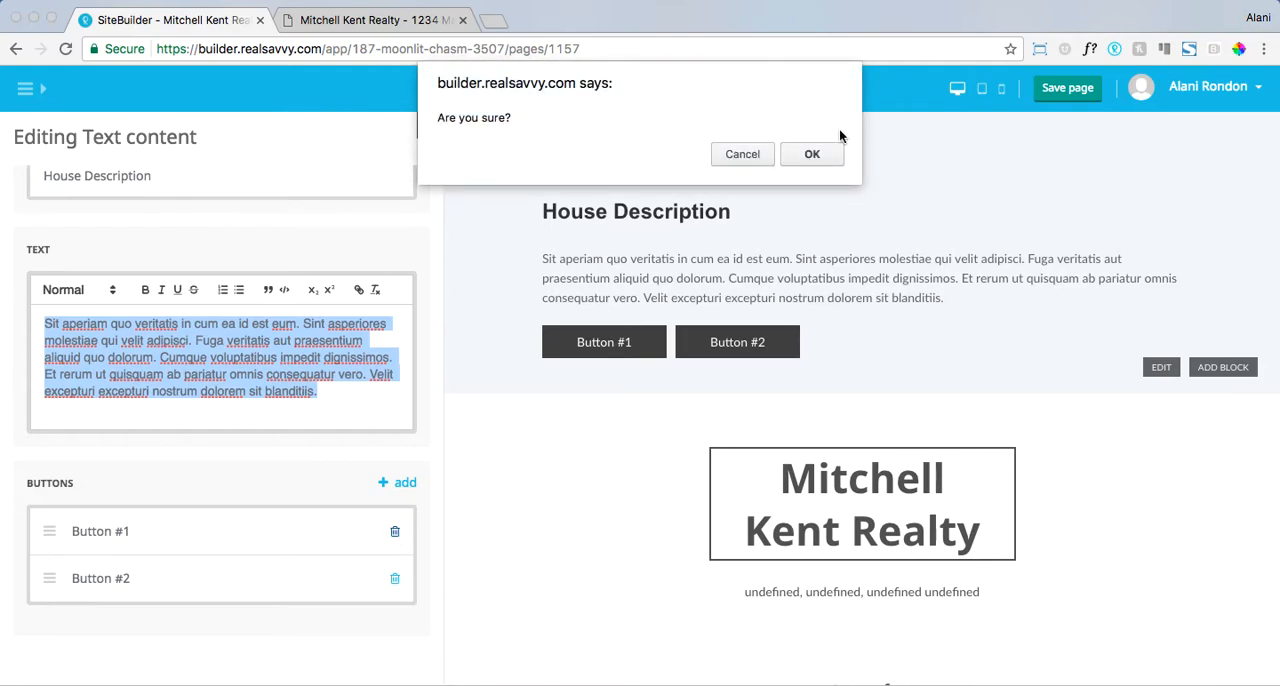
pyautogui.click(812, 154)
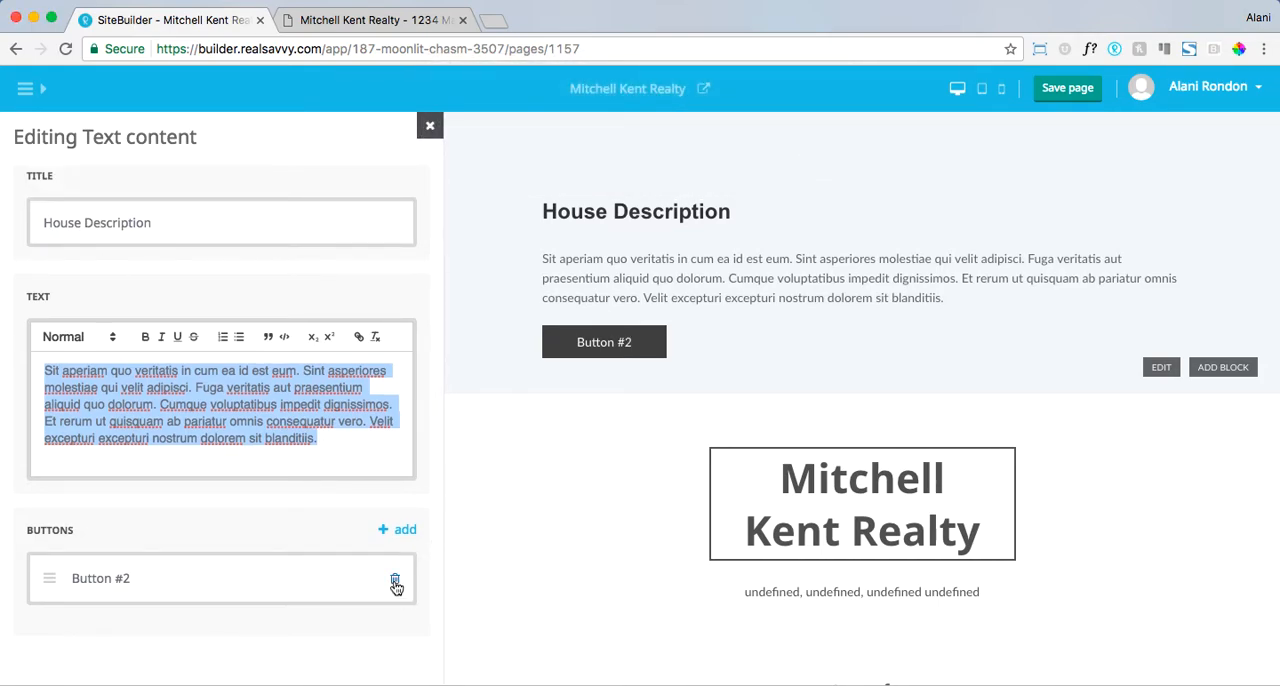
pyautogui.click(395, 580)
pyautogui.click(811, 155)
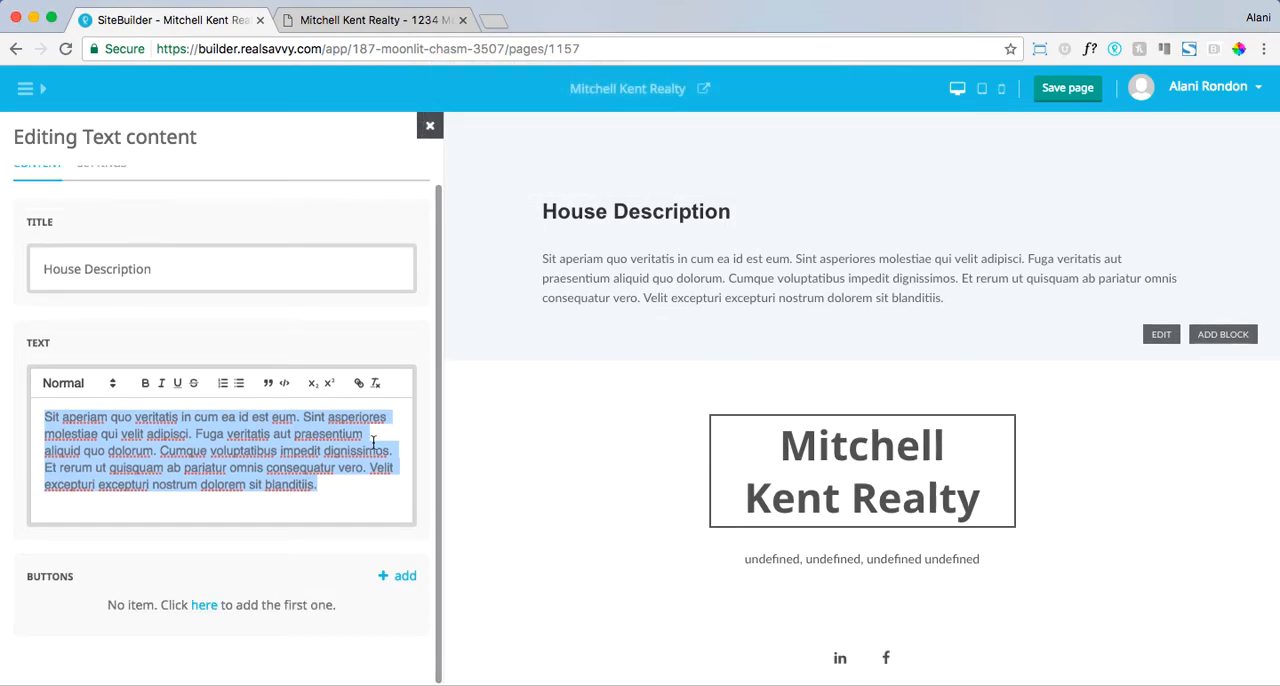
# - Save the page and return to the list of blocks
pyautogui.click(1067, 89)
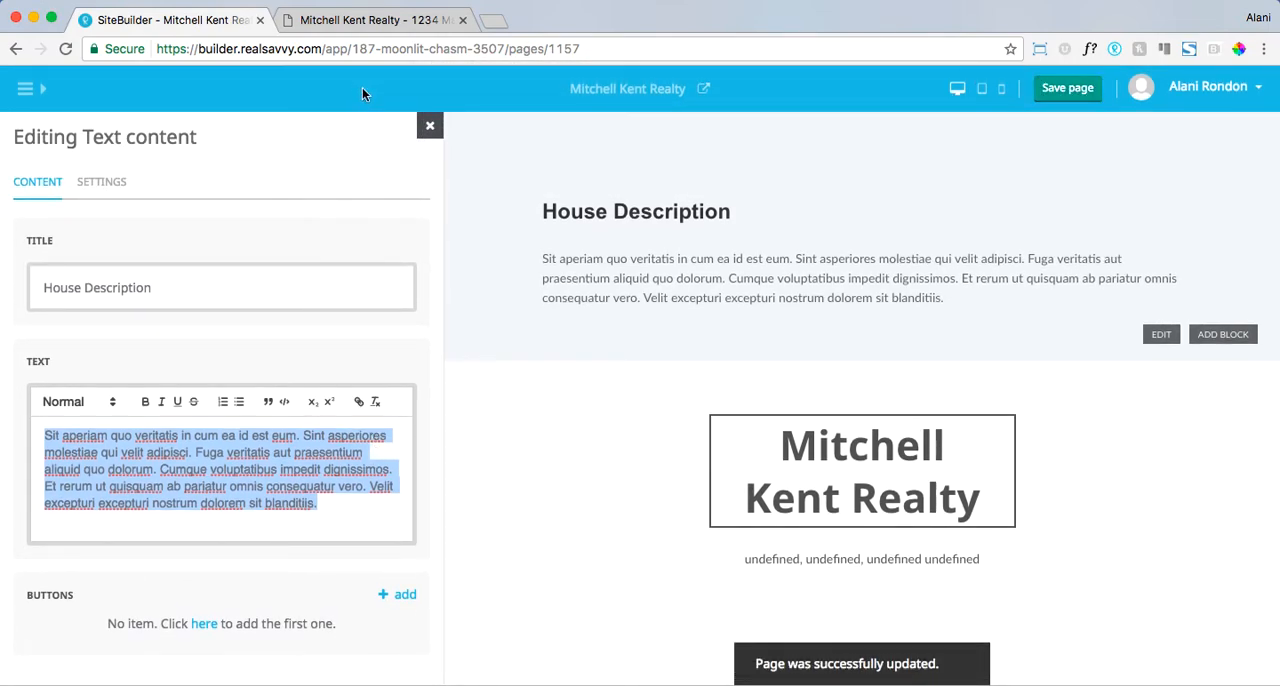
pyautogui.click(430, 125)
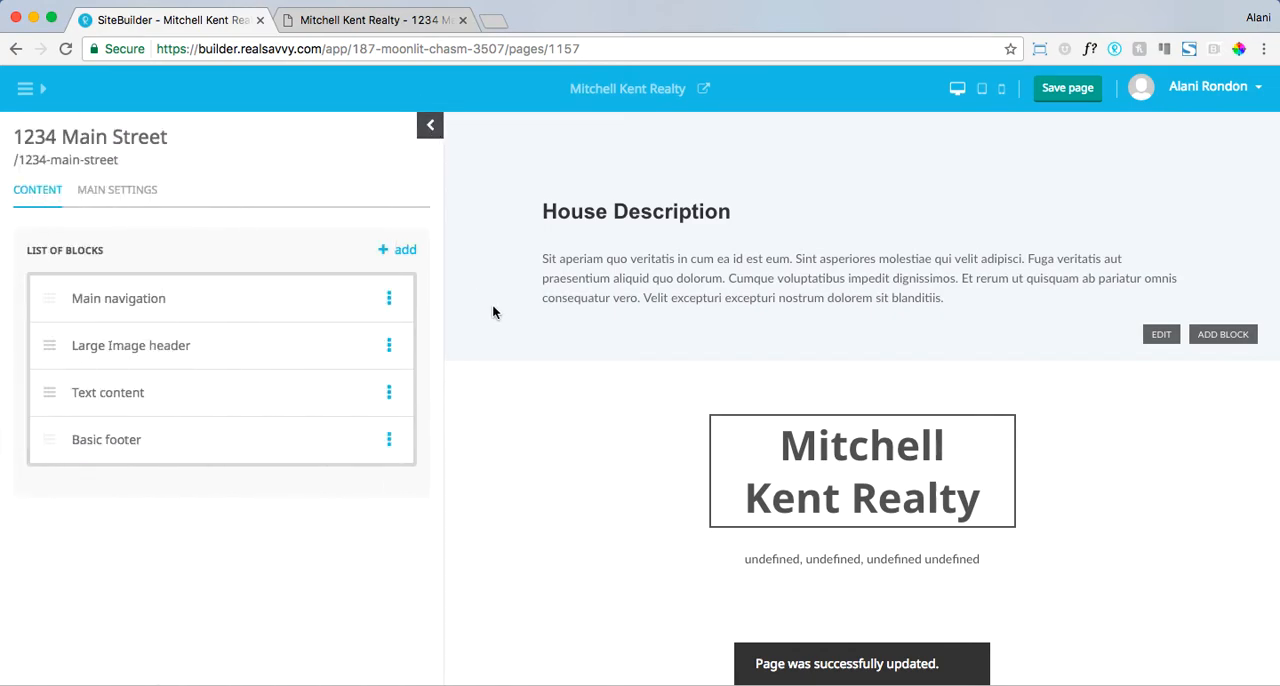
pyautogui.scroll(4, 492, 311)
pyautogui.scroll(3, 492, 311)
pyautogui.scroll(-5, 492, 311)
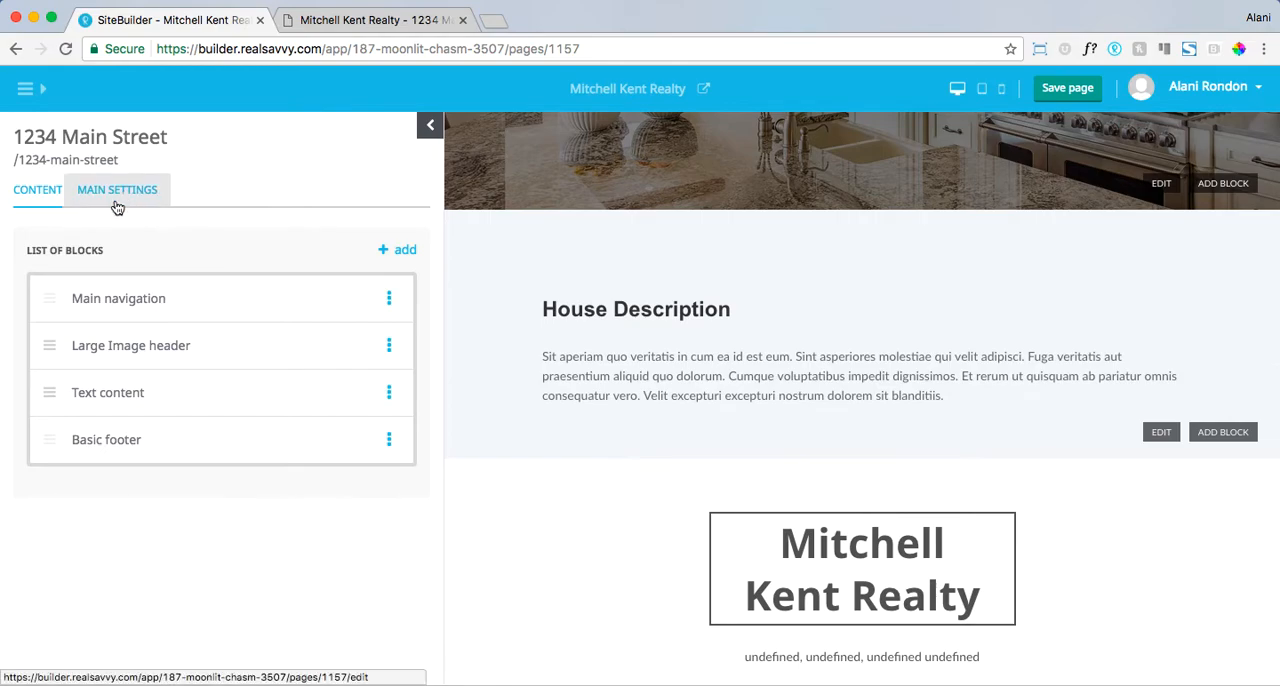
# - Add a Mosaic block to the 1234 Main Street page
pyautogui.click(392, 249)
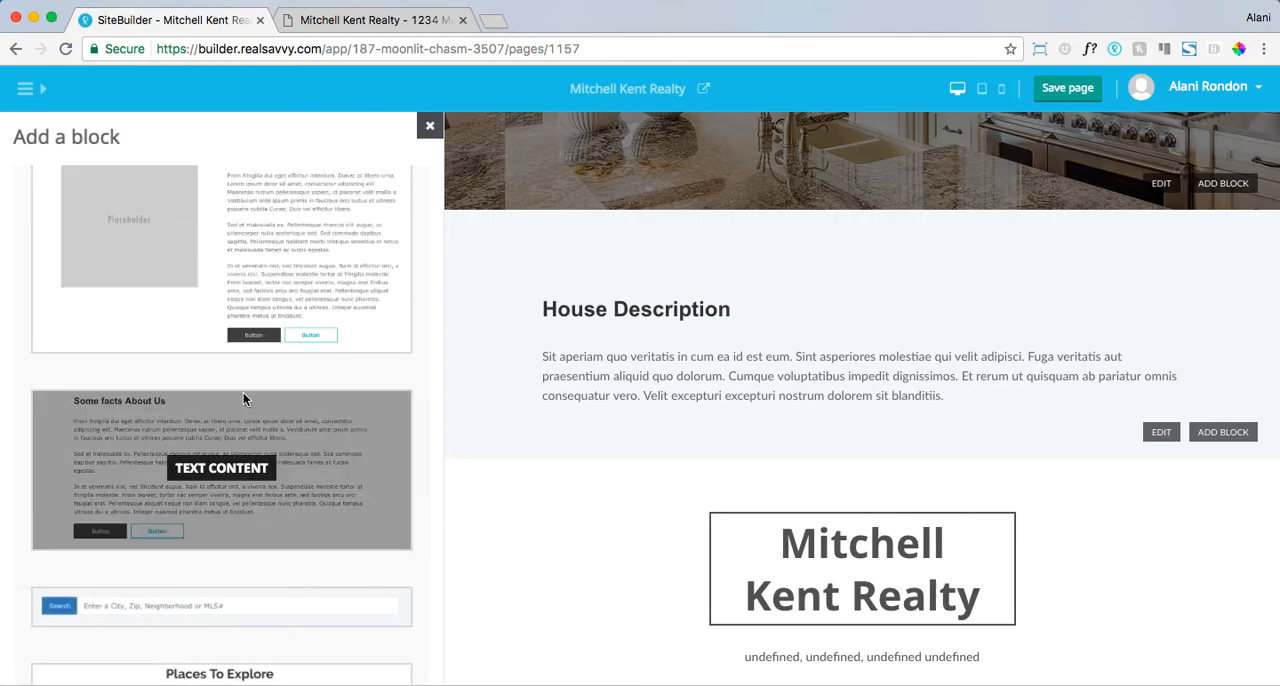
pyautogui.scroll(-5, 243, 395)
pyautogui.scroll(-8, 243, 392)
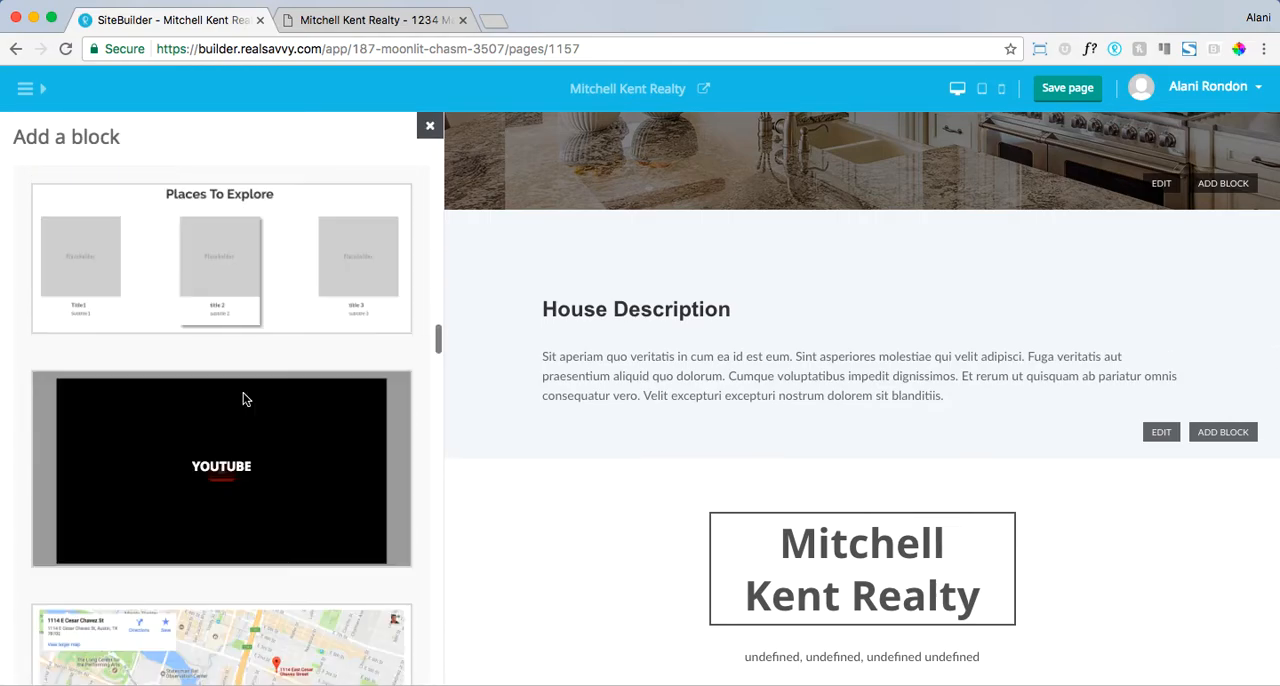
pyautogui.scroll(-10, 243, 397)
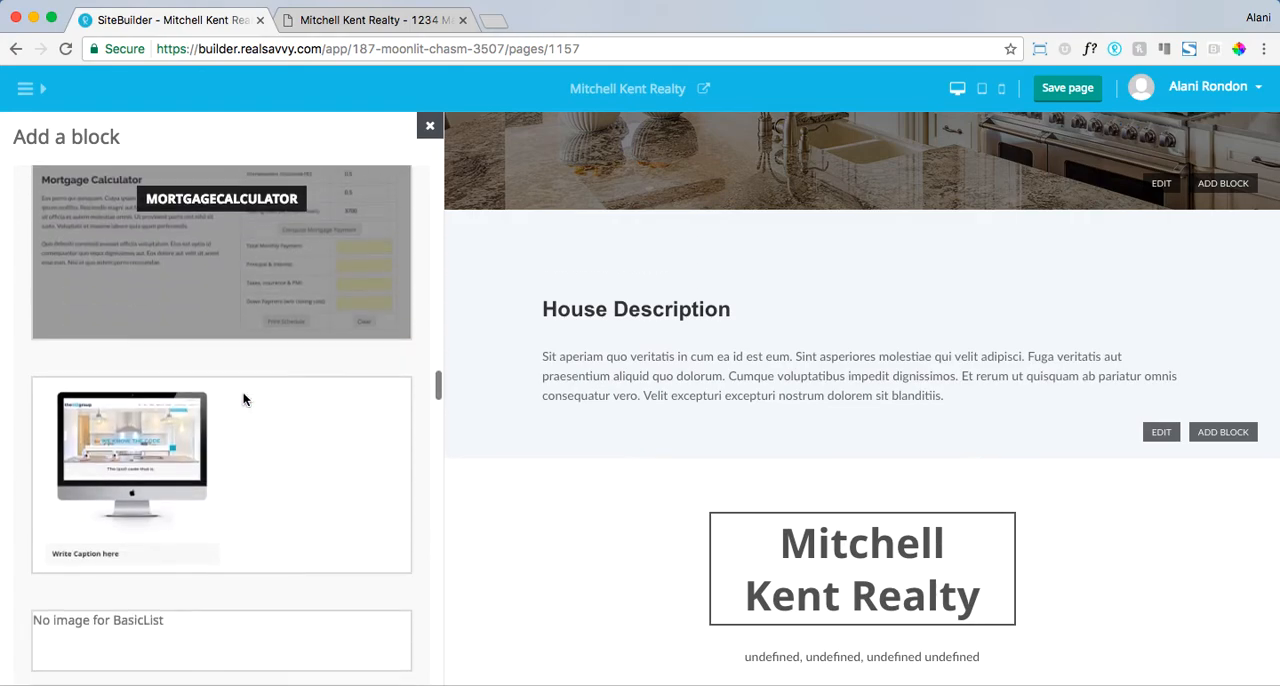
pyautogui.scroll(-6, 243, 396)
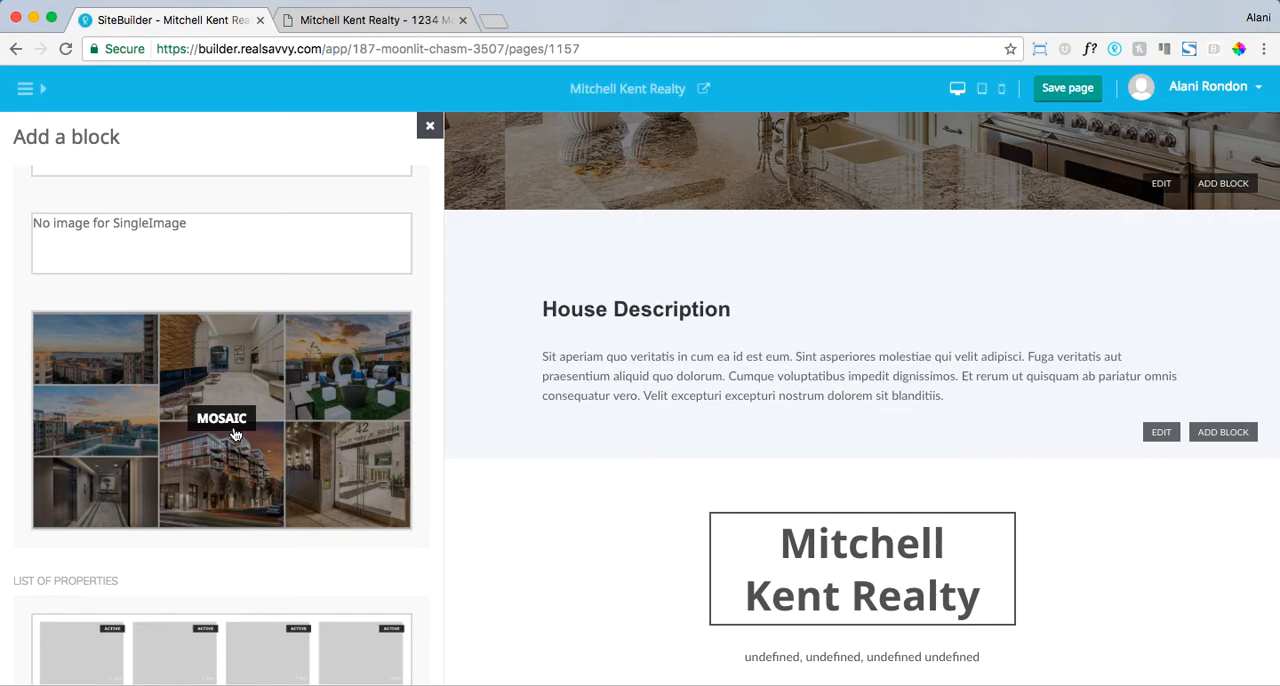
pyautogui.scroll(-3, 233, 433)
pyautogui.scroll(3, 233, 433)
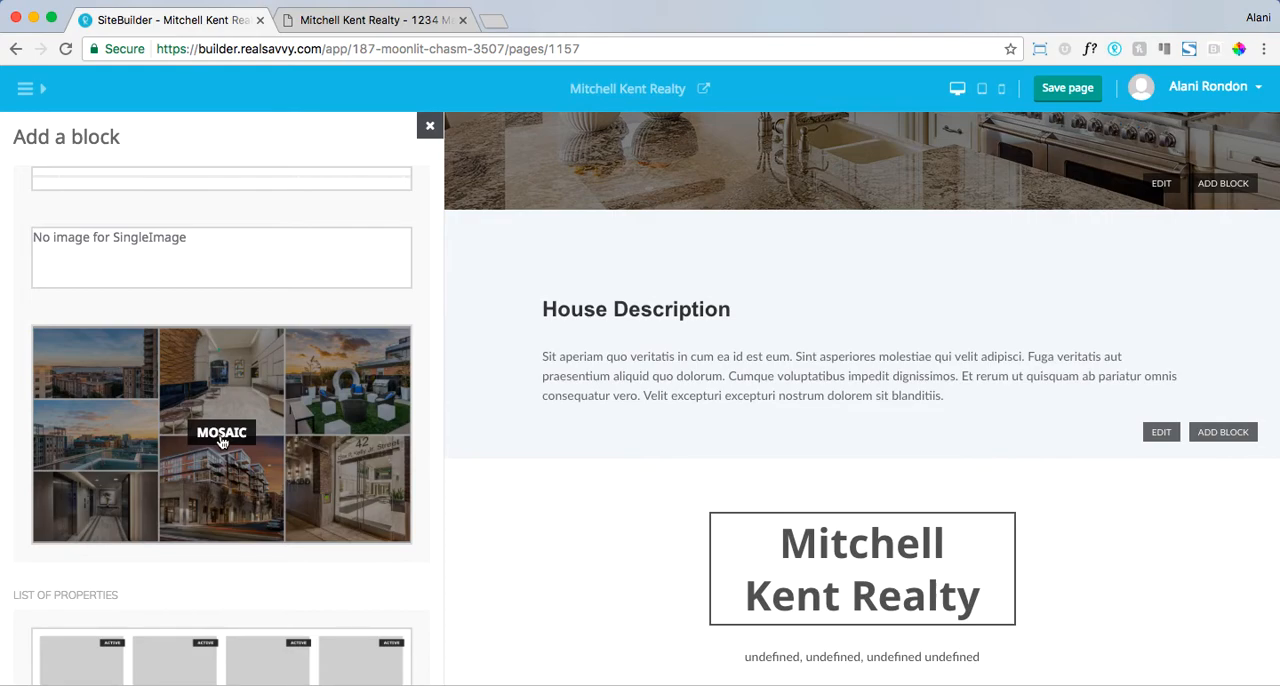
pyautogui.click(222, 436)
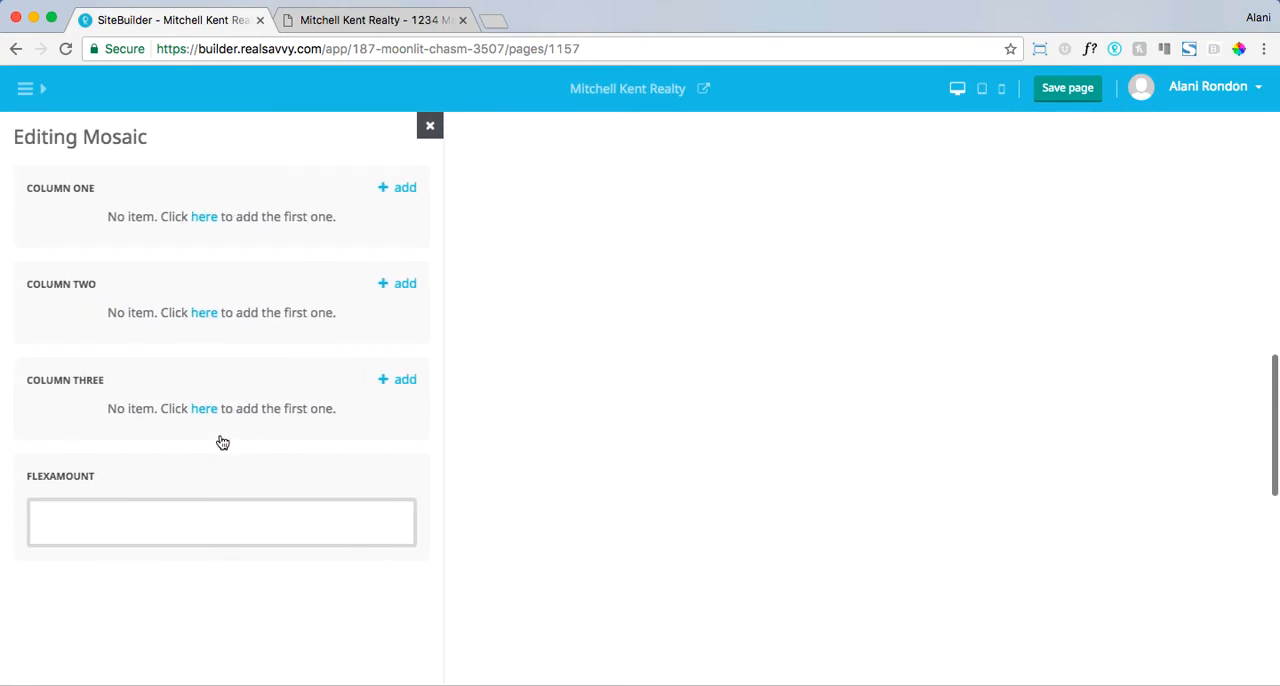
# - Add an item with the image MK SELLER PAGE.jpg to column one of the Mosaic block
pyautogui.click(405, 188)
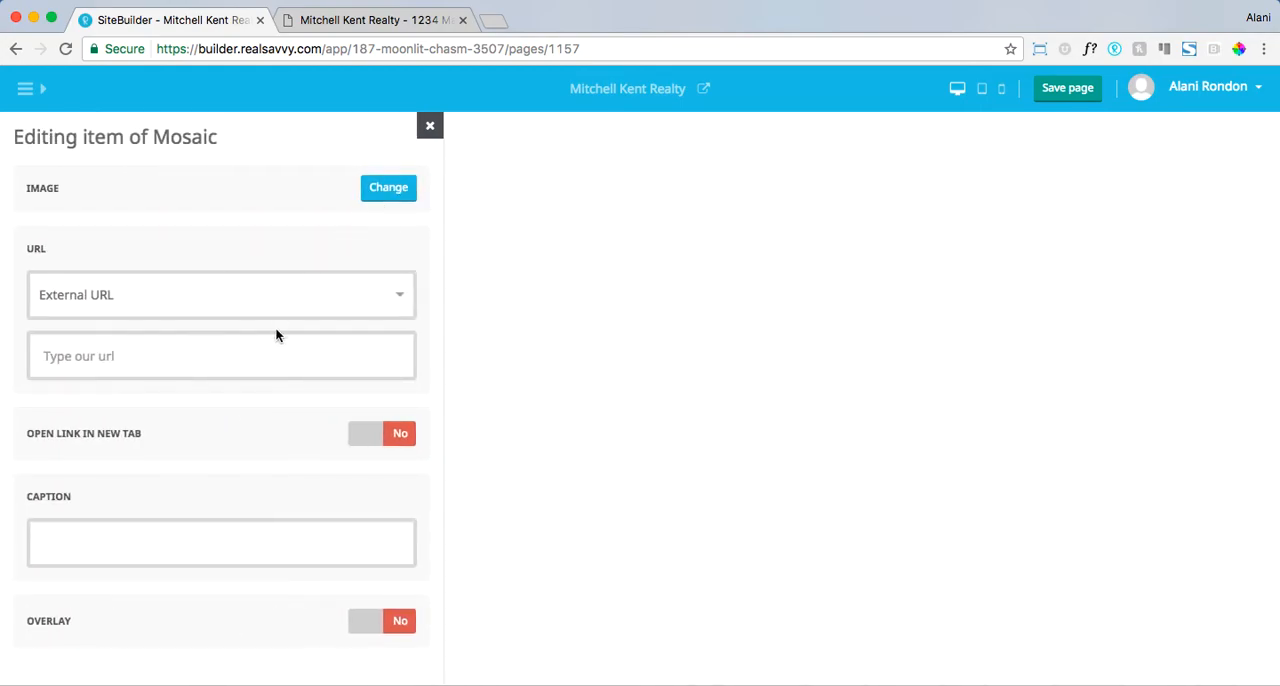
pyautogui.click(381, 201)
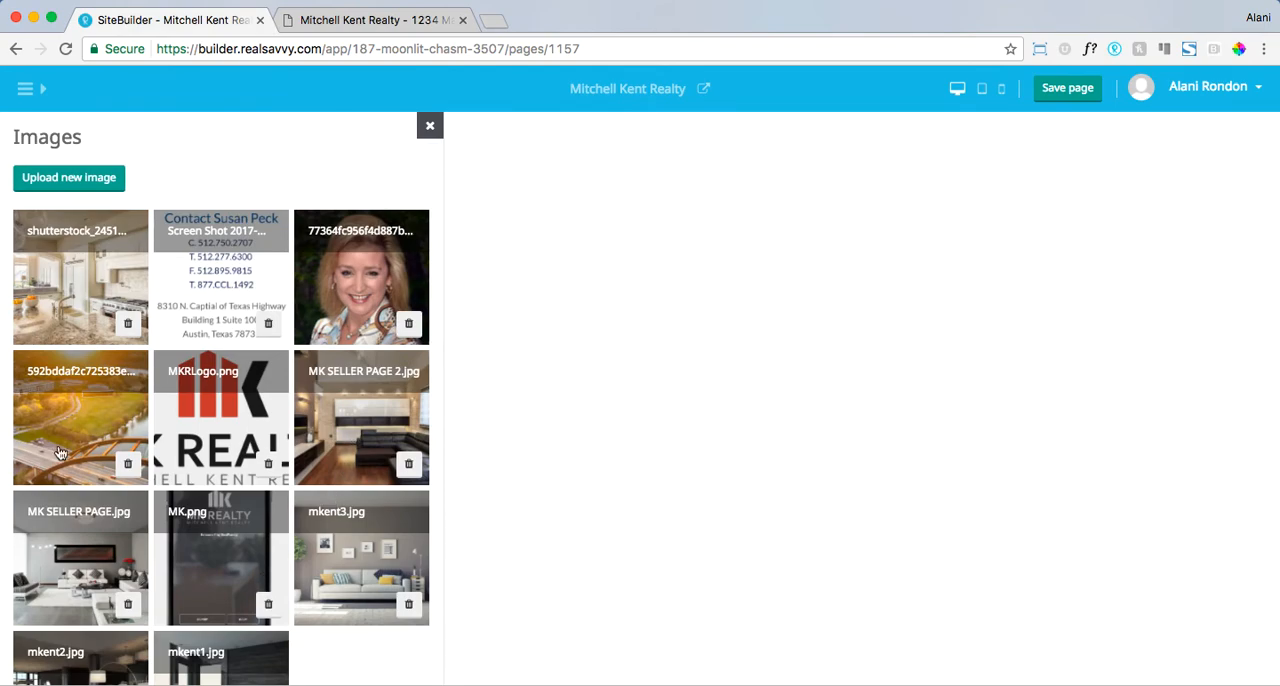
pyautogui.click(95, 580)
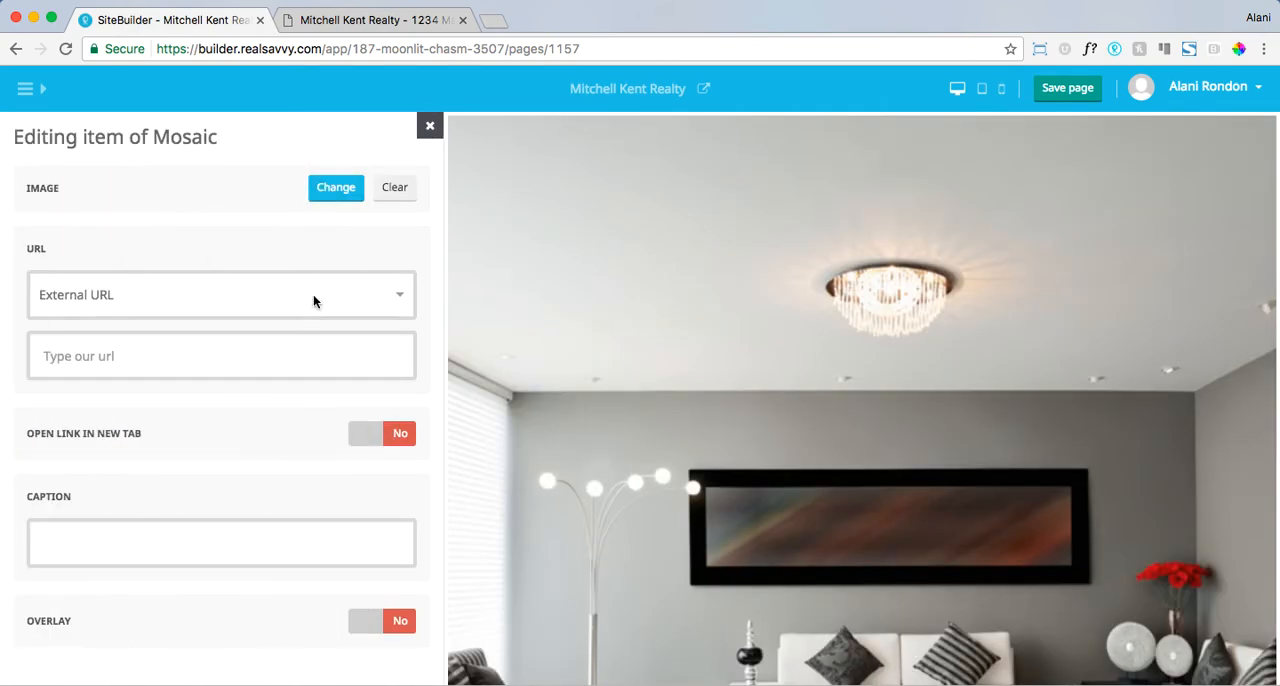
pyautogui.click(430, 127)
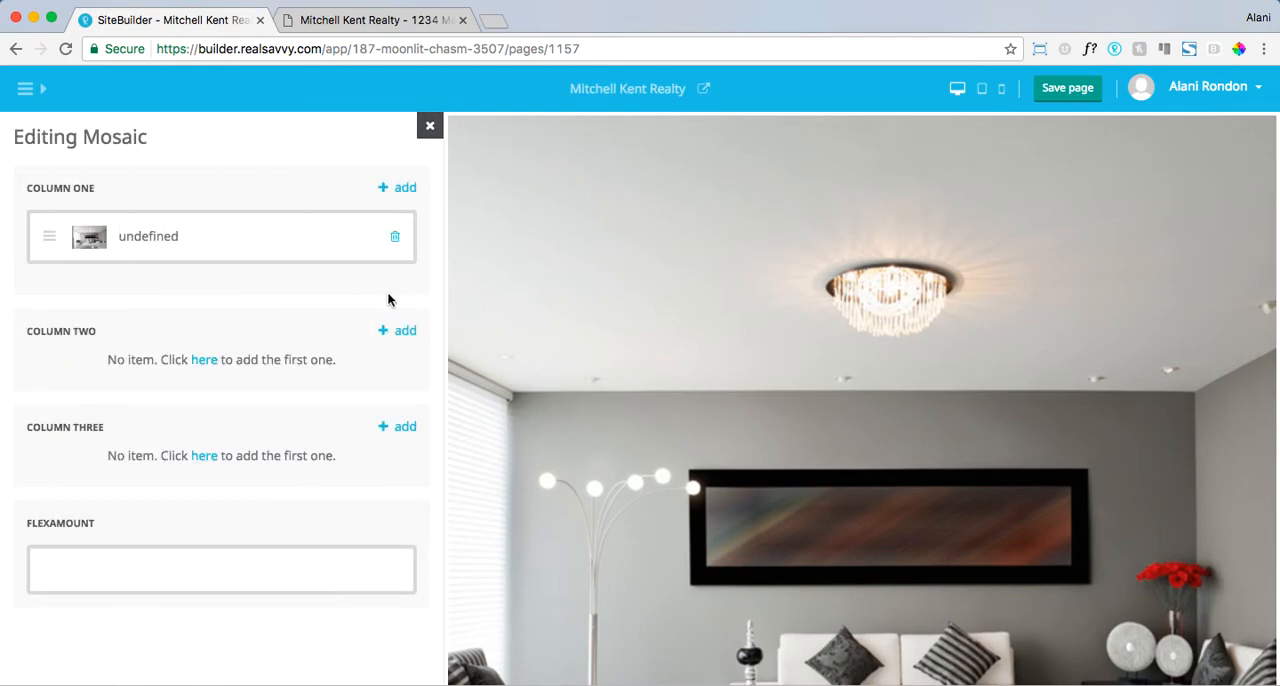
# - Add an item with the image mkent3.jpg to column two of the Mosaic block
pyautogui.click(391, 333)
pyautogui.click(390, 188)
pyautogui.click(372, 526)
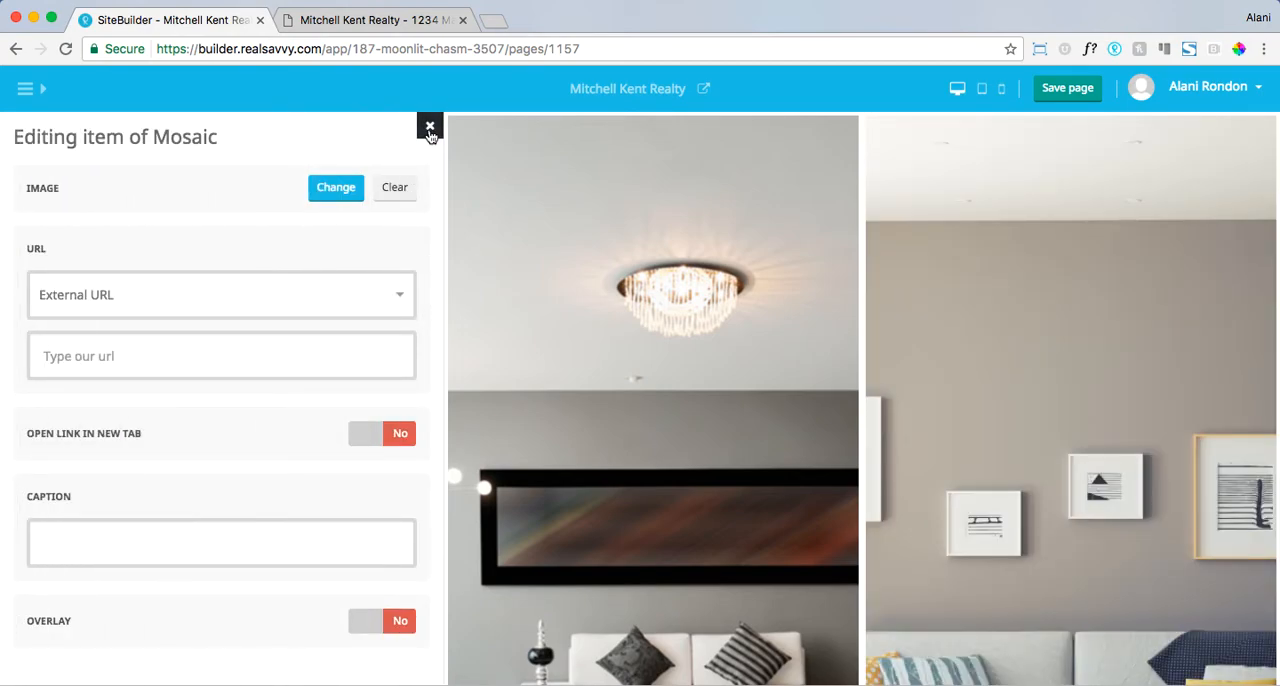
pyautogui.click(430, 130)
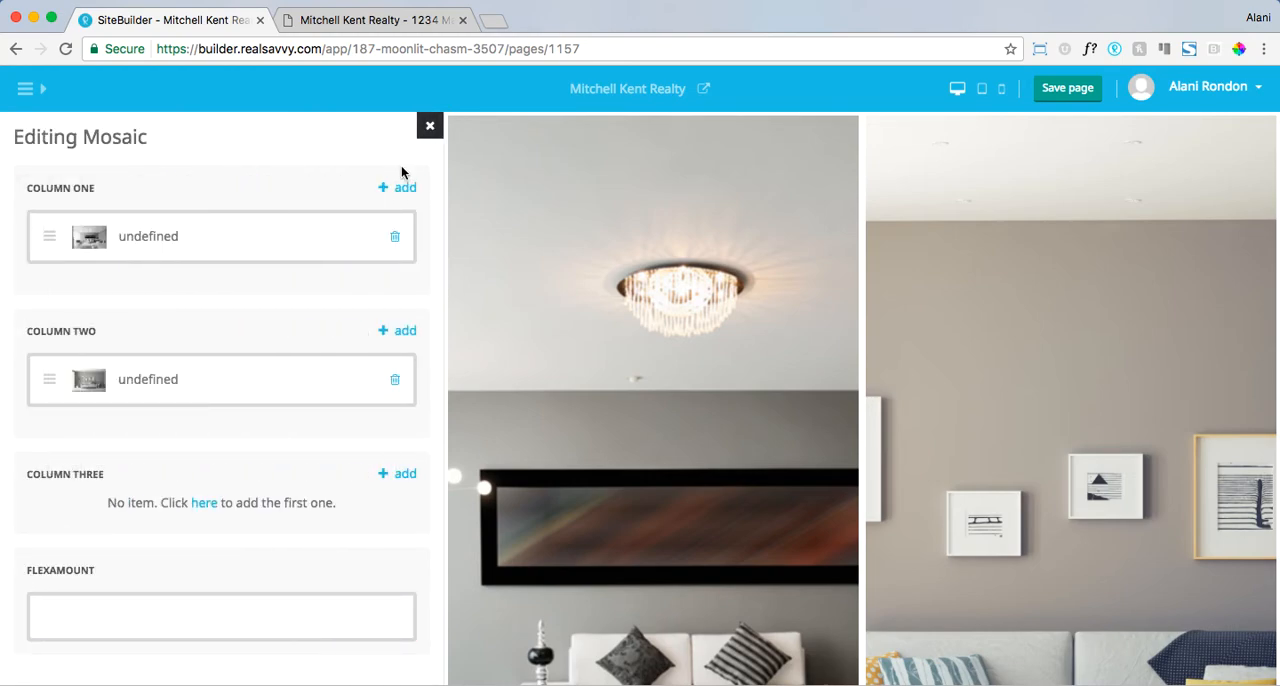
# - Add an item with the image MK SELLER PAGE.jpg to column three and return to the list of blocks
pyautogui.scroll(-1, 350, 412)
pyautogui.click(388, 457)
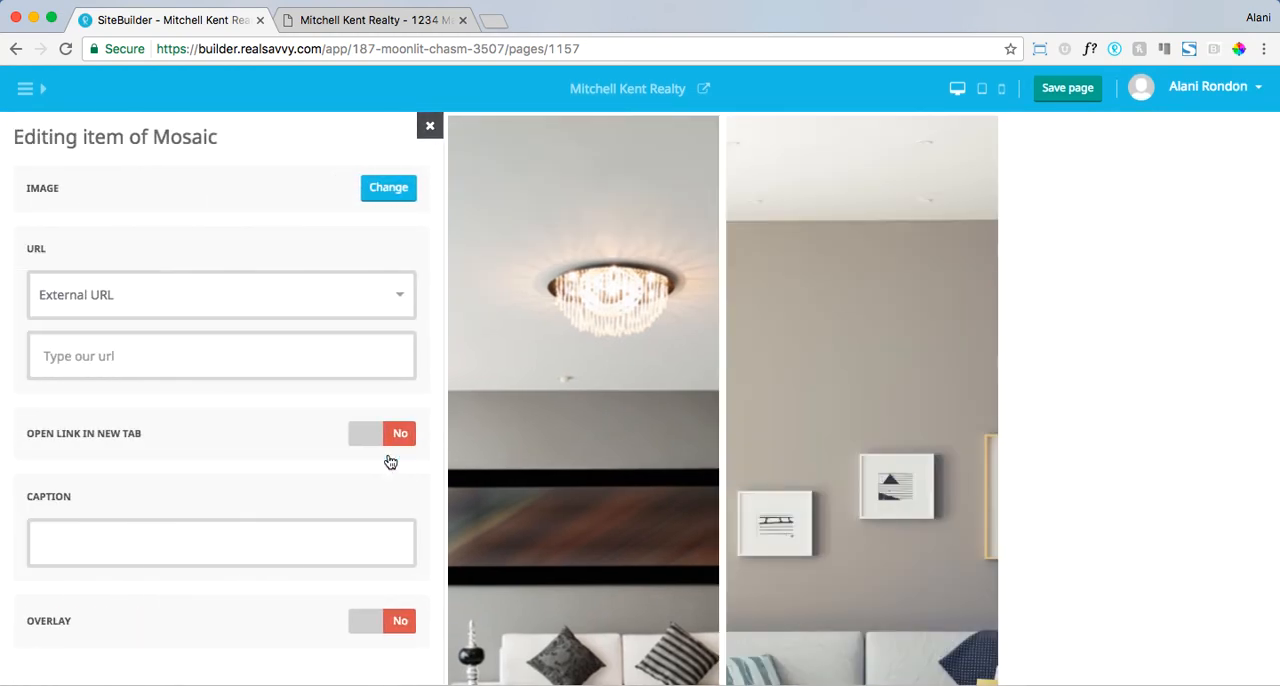
pyautogui.scroll(-1, 365, 400)
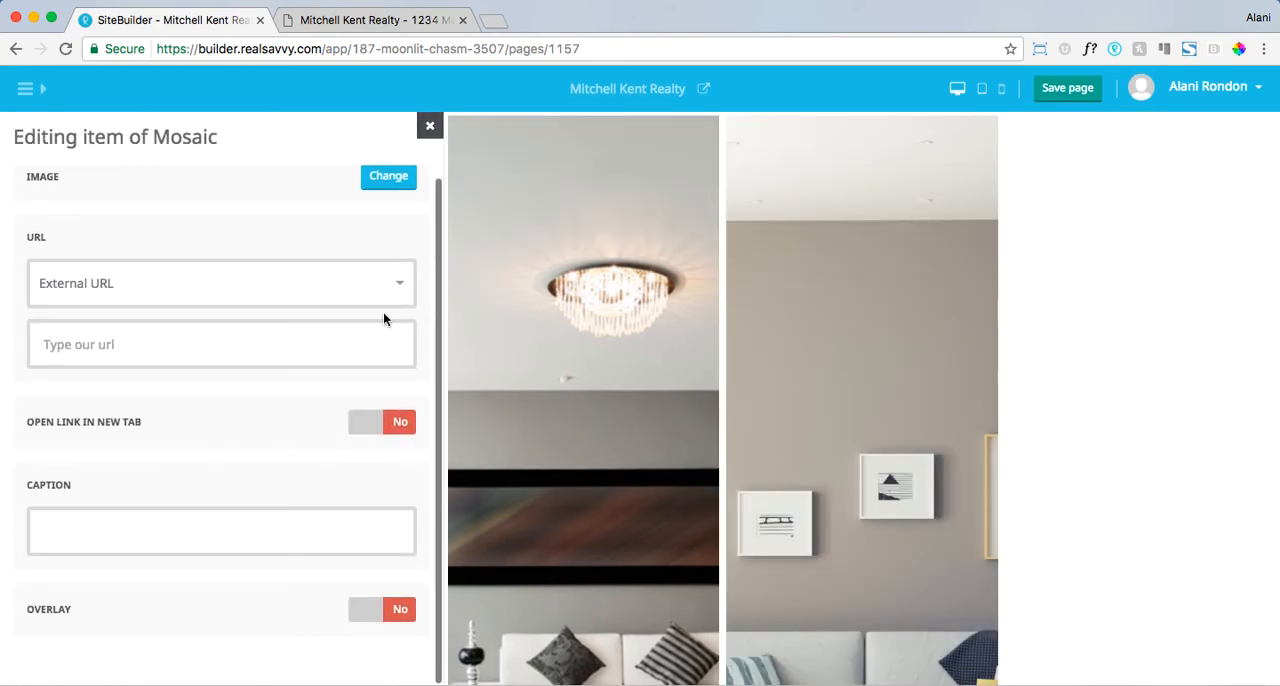
pyautogui.click(389, 179)
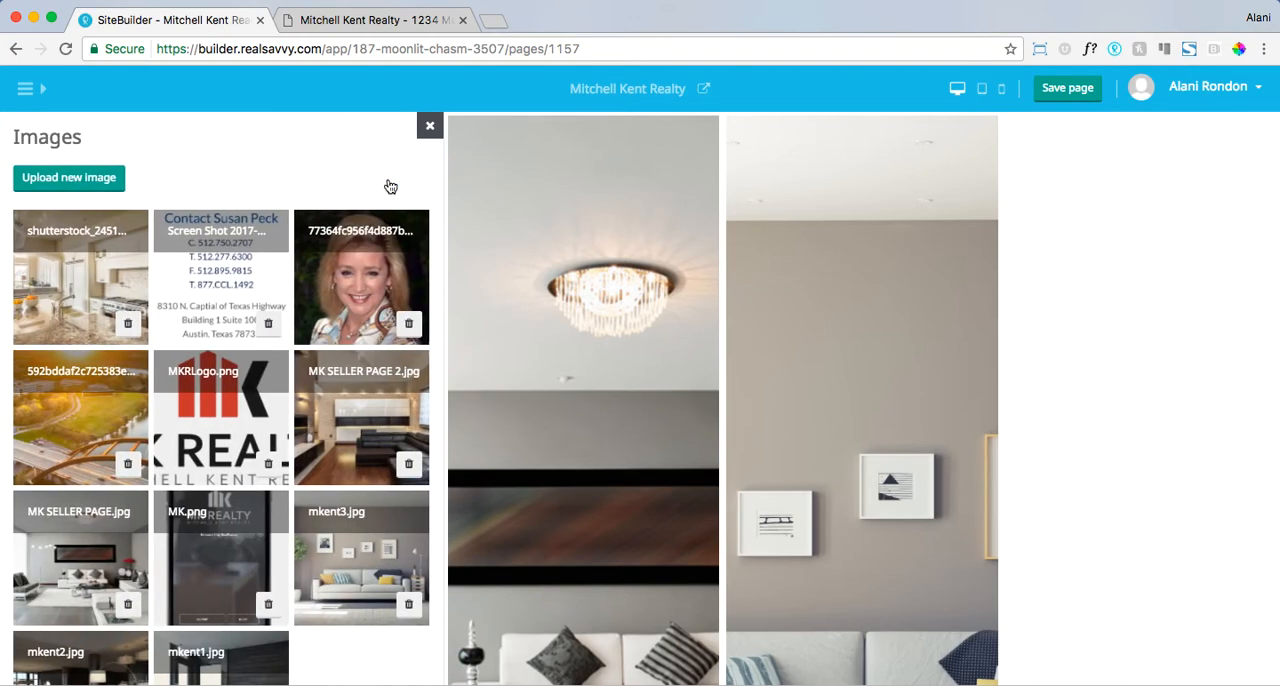
pyautogui.click(54, 567)
pyautogui.click(430, 125)
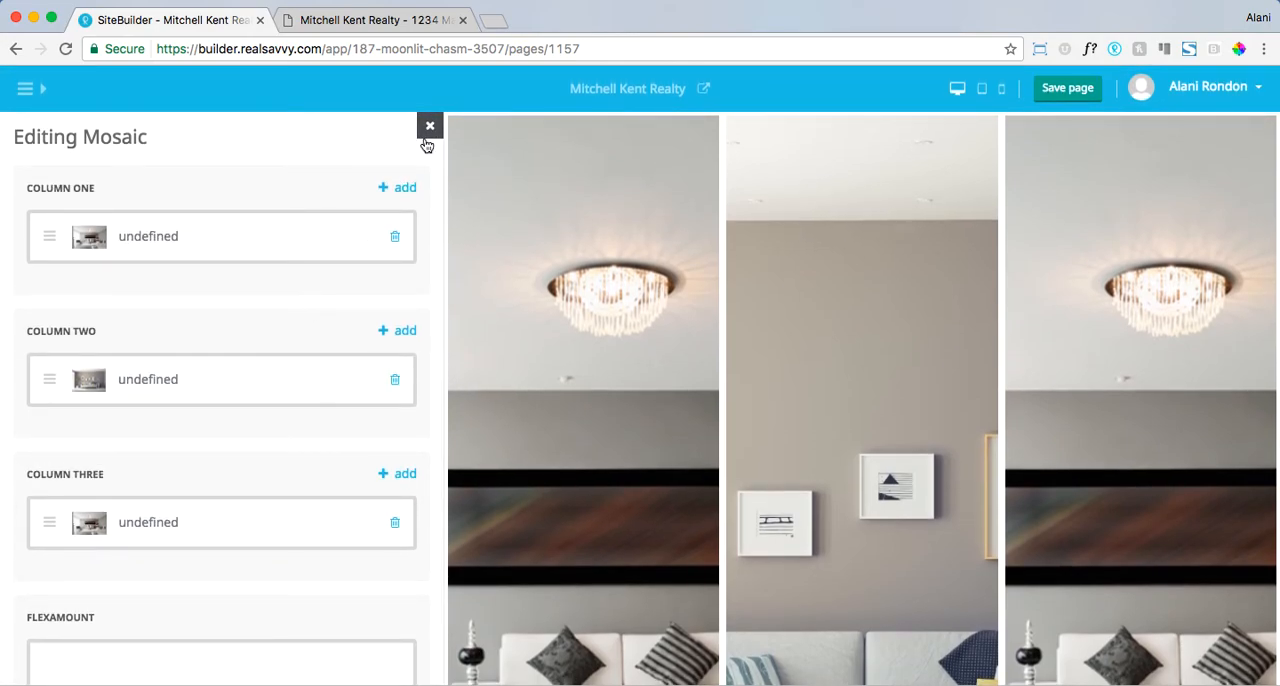
pyautogui.click(430, 127)
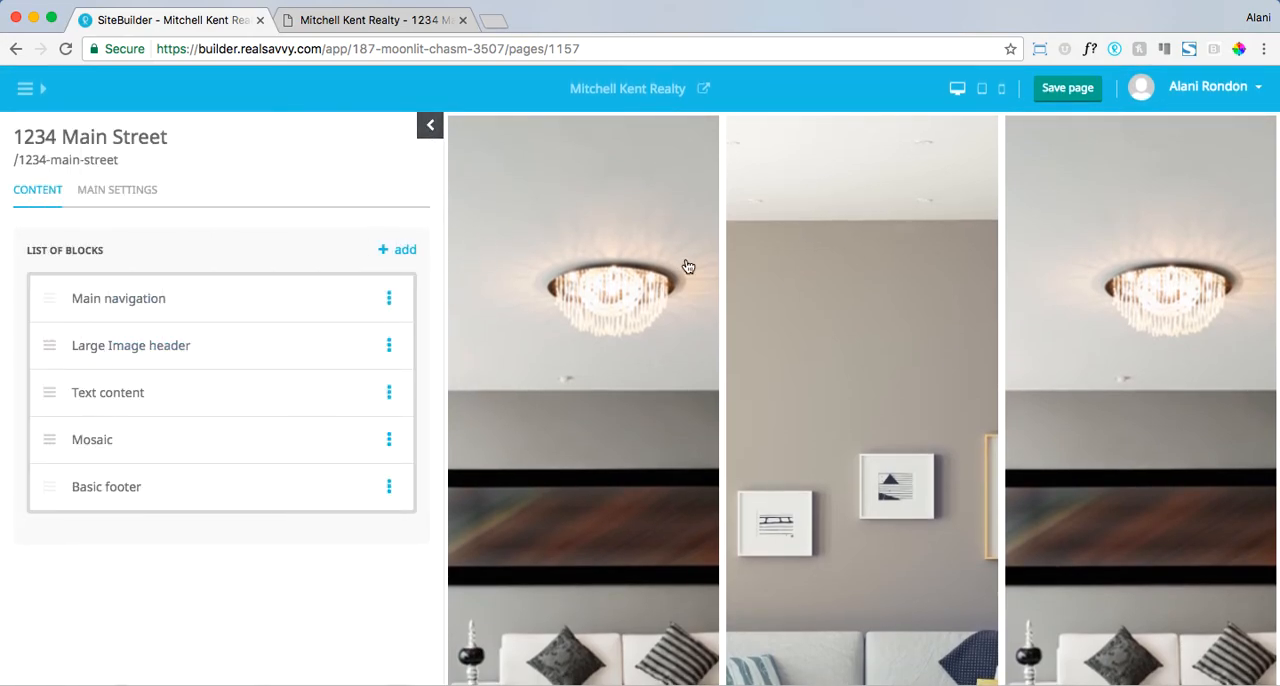
# - Examine the three-column mosaic and its place beneath the House Description section in the page preview
pyautogui.scroll(10, 684, 264)
pyautogui.scroll(-10, 680, 265)
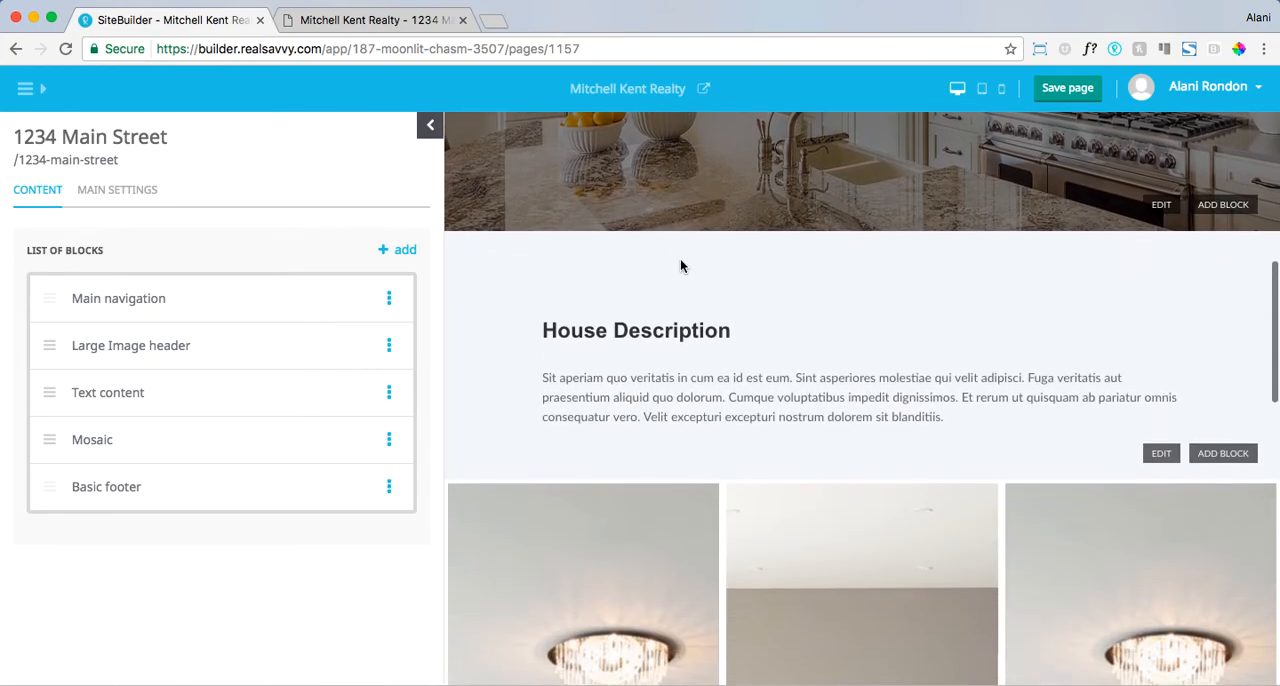
pyautogui.scroll(-3, 681, 266)
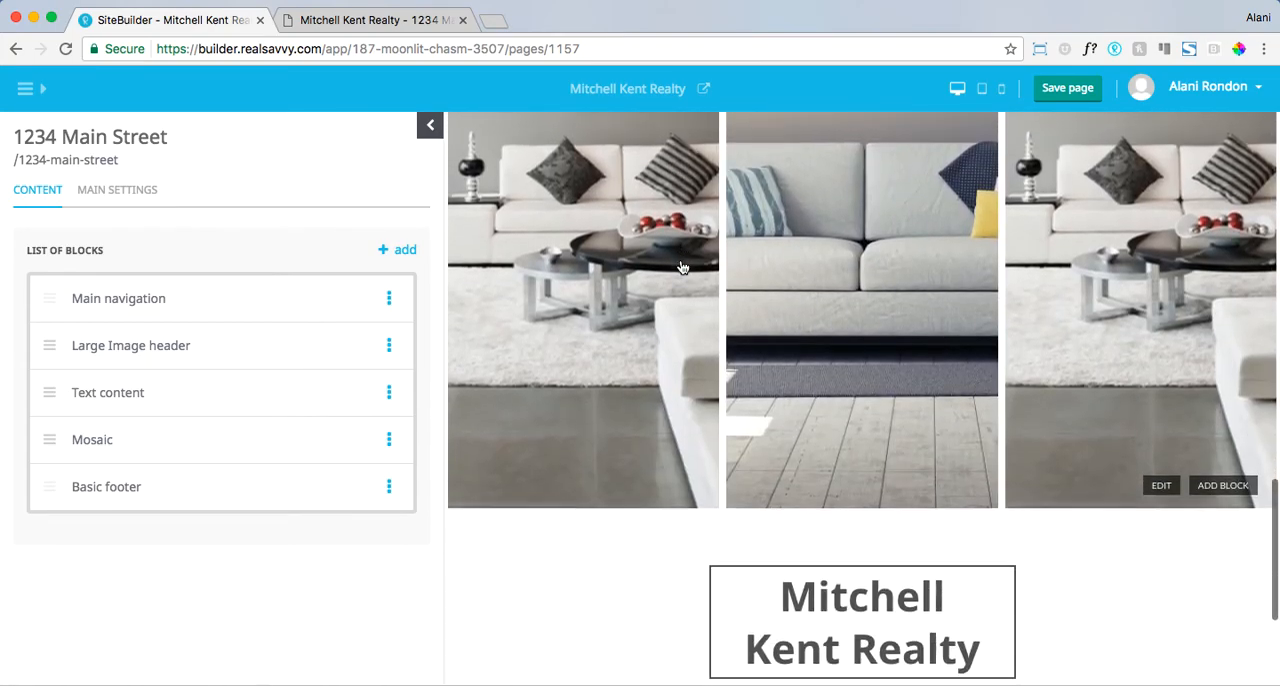
pyautogui.scroll(6, 681, 266)
pyautogui.scroll(8, 681, 266)
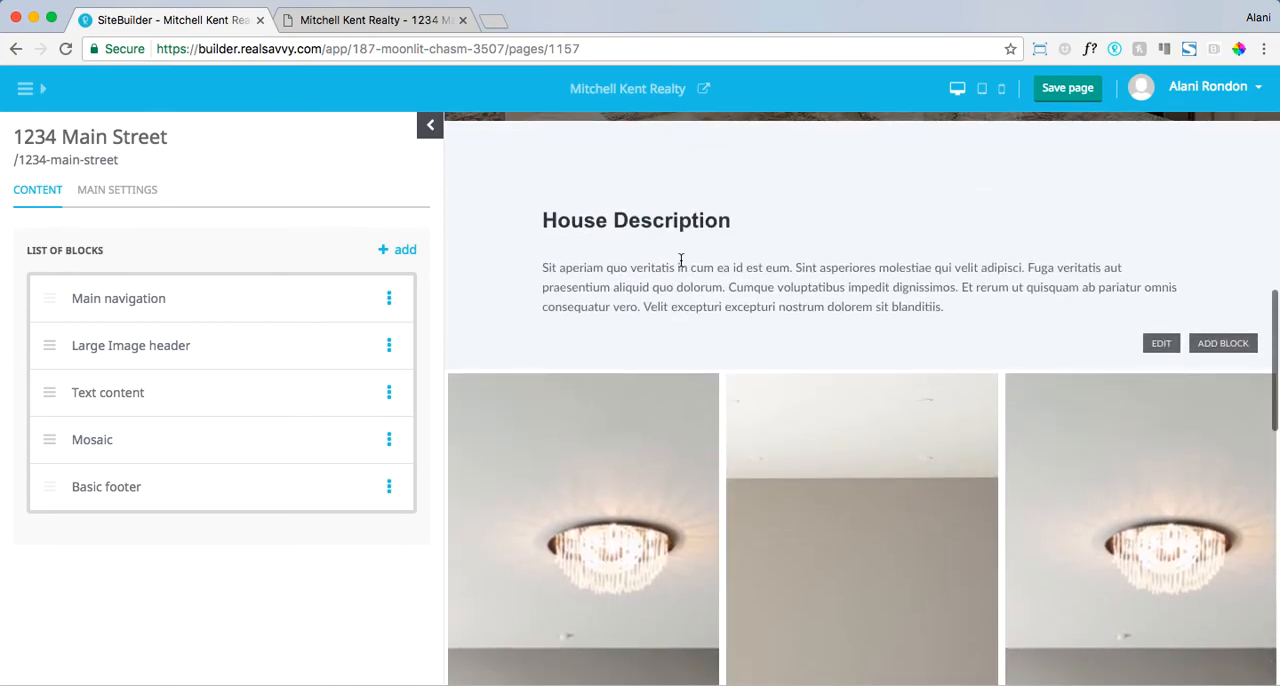
pyautogui.scroll(-5, 681, 264)
pyautogui.scroll(-6, 681, 264)
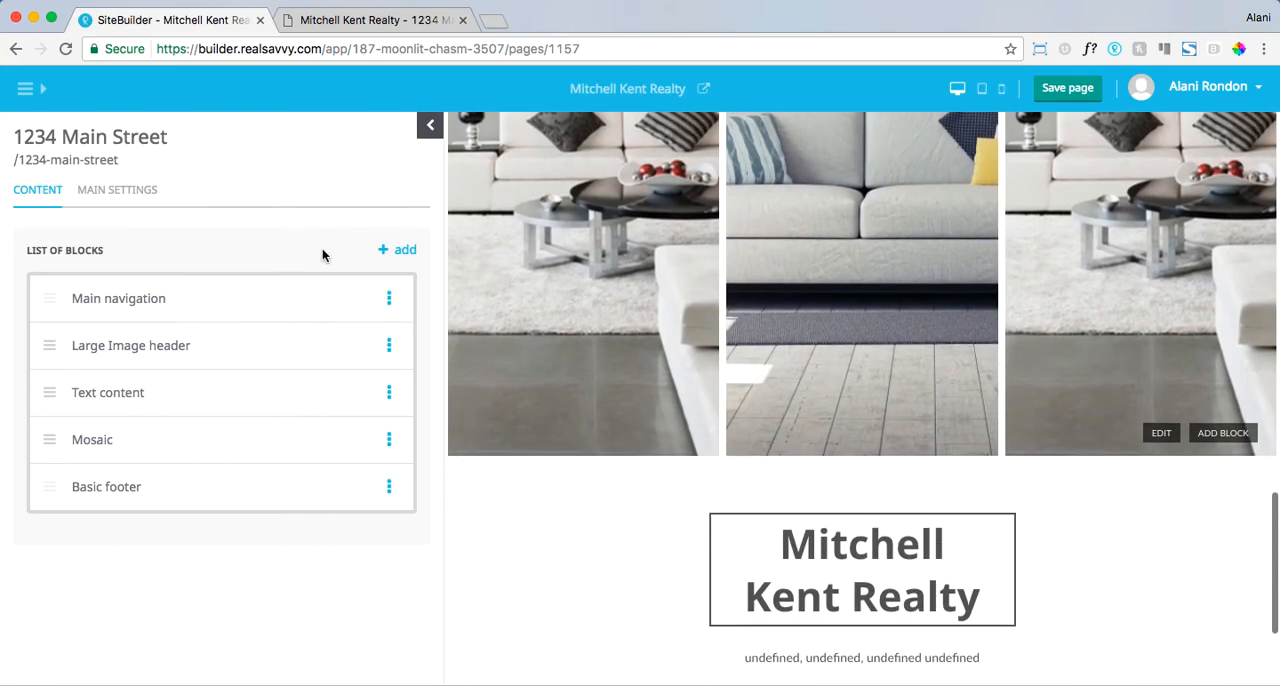
# - Add a YouTube block beneath the Mosaic block and open it for editing
pyautogui.click(384, 250)
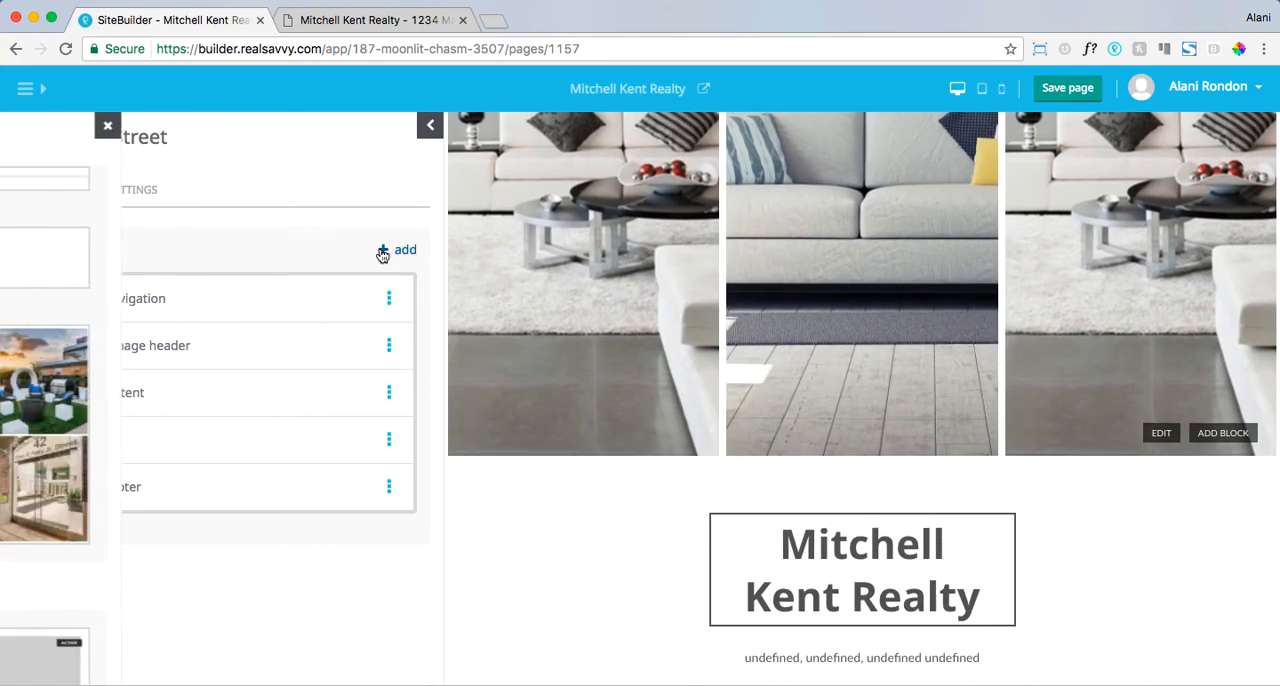
pyautogui.scroll(-6, 237, 495)
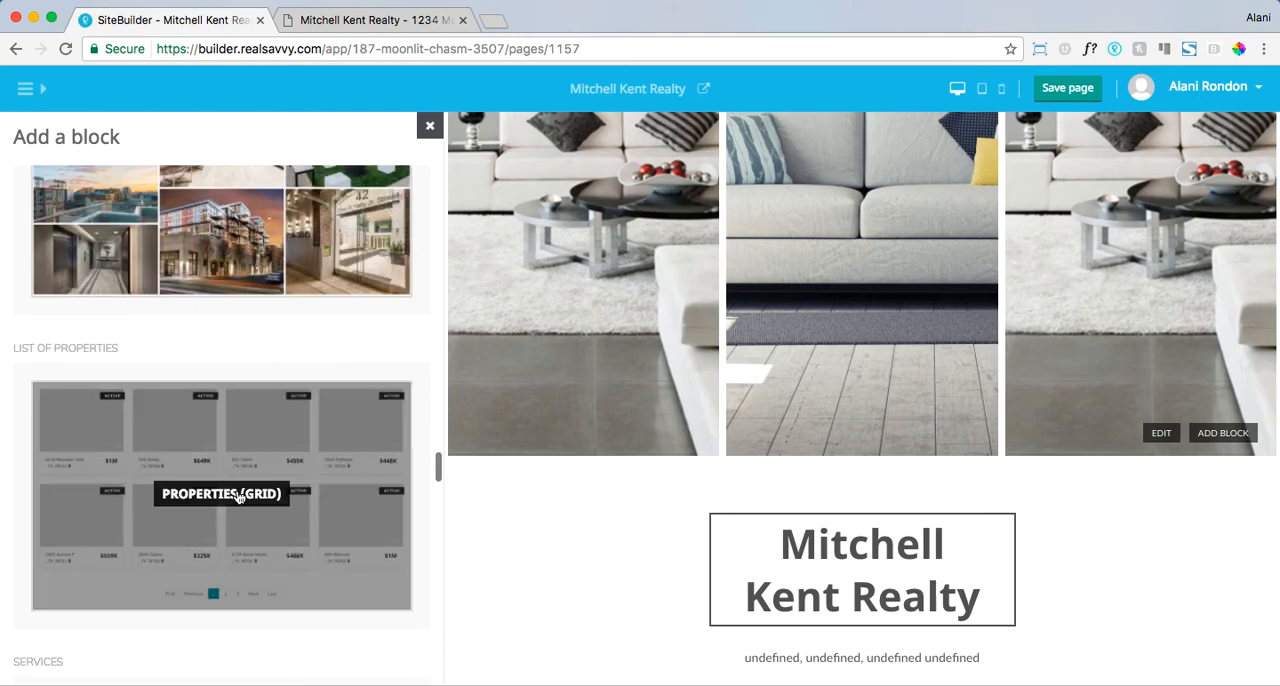
pyautogui.scroll(9, 237, 495)
pyautogui.scroll(8, 236, 488)
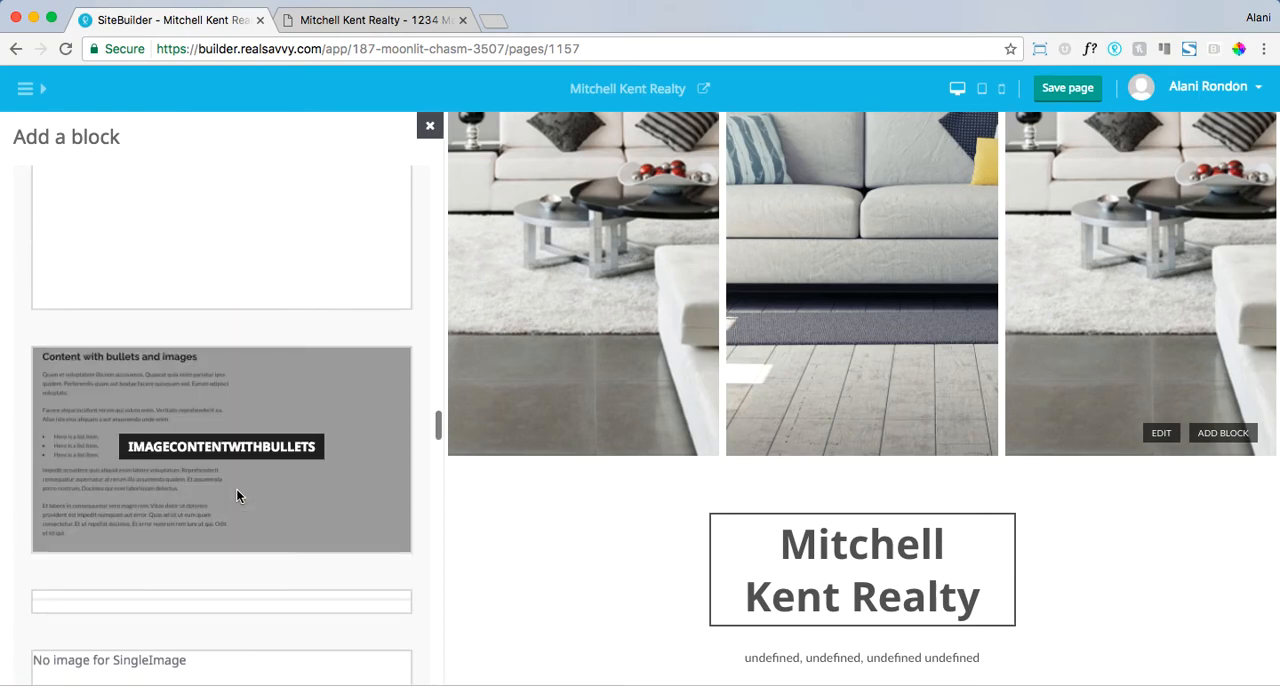
pyautogui.scroll(7, 237, 494)
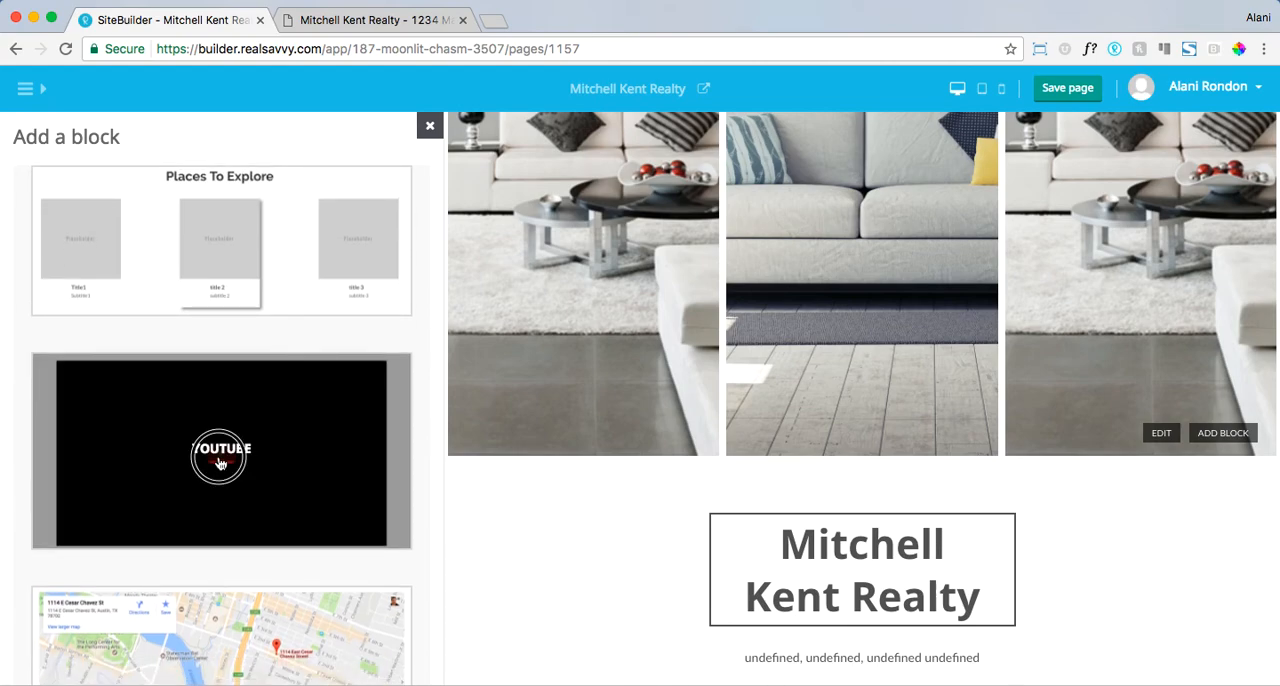
pyautogui.moveTo(222, 467); pyautogui.dragTo(396, 461)
pyautogui.click(300, 465)
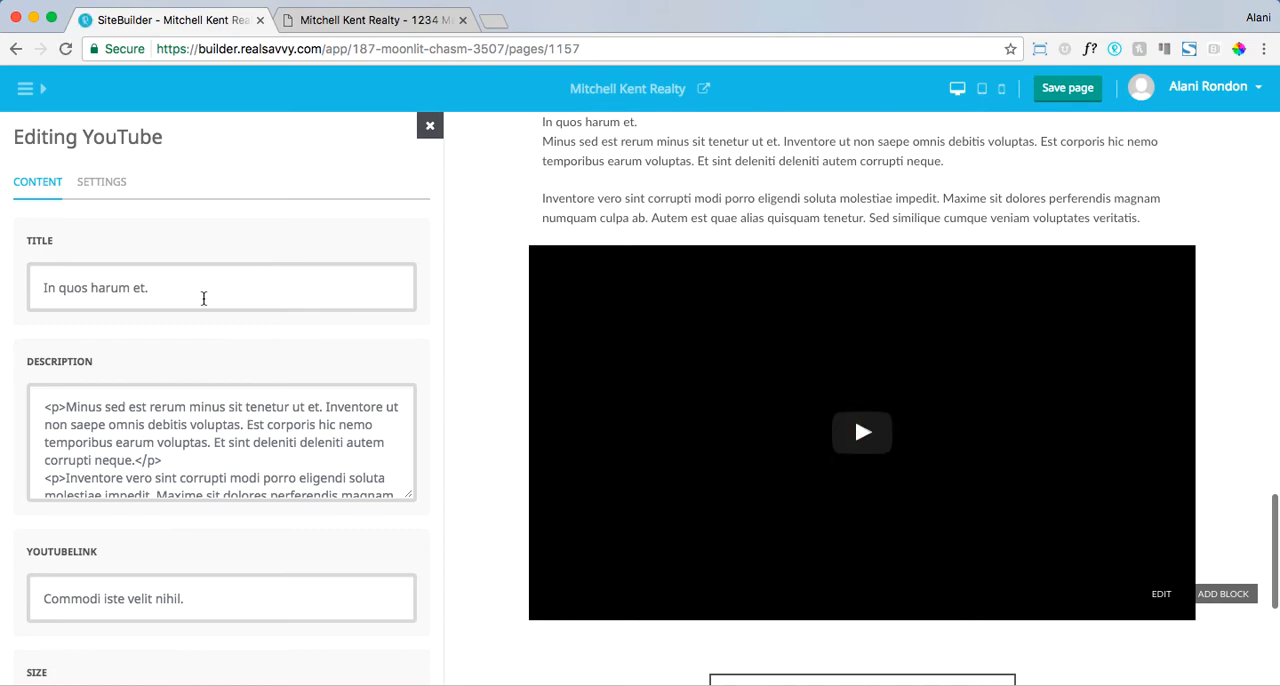
# - Review the YouTube block's description and select the placeholder text in its YouTube link
pyautogui.scroll(-2, 188, 403)
pyautogui.click(197, 595)
pyautogui.tripleClick(197, 595)
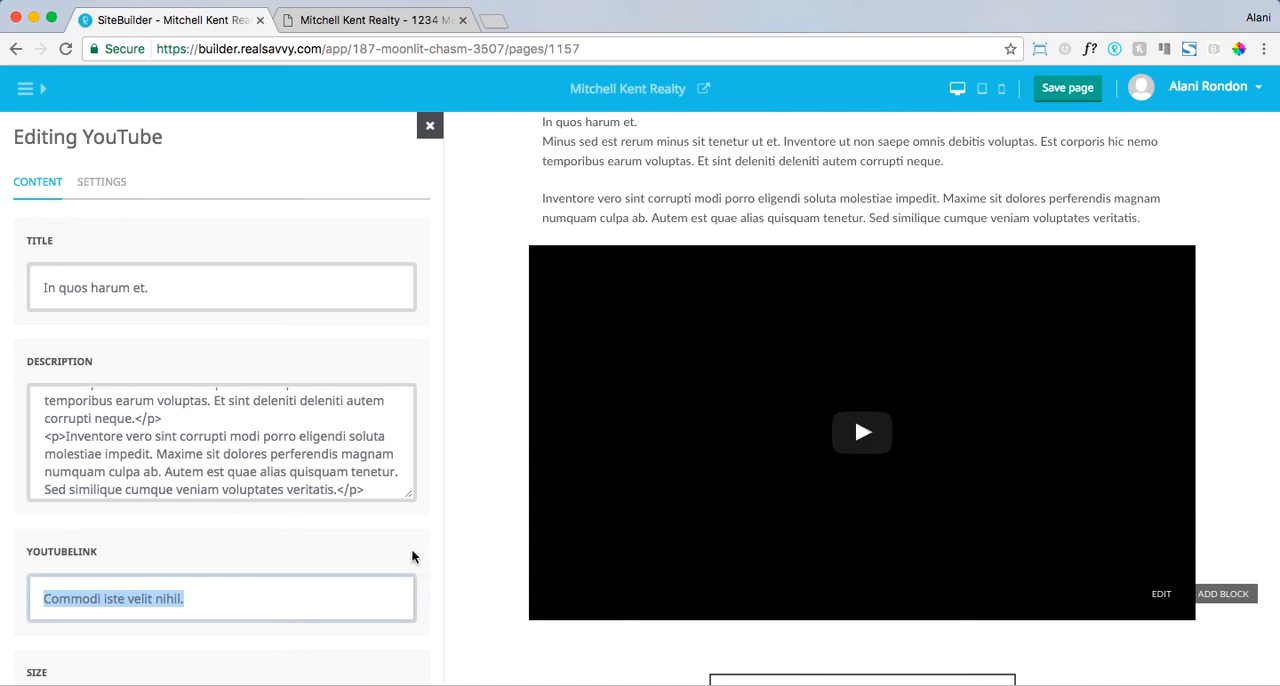
# - Save the 1234 Main Street page and review its preview up to the large image header
pyautogui.scroll(8, 454, 486)
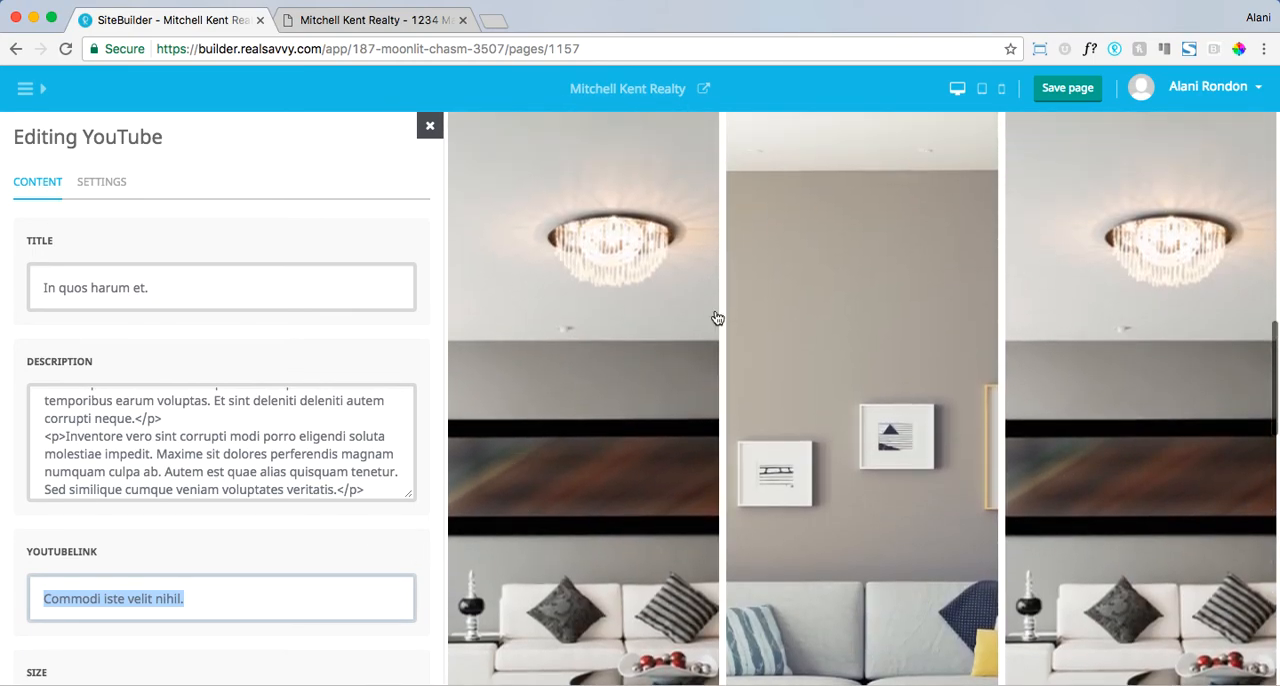
pyautogui.click(1078, 92)
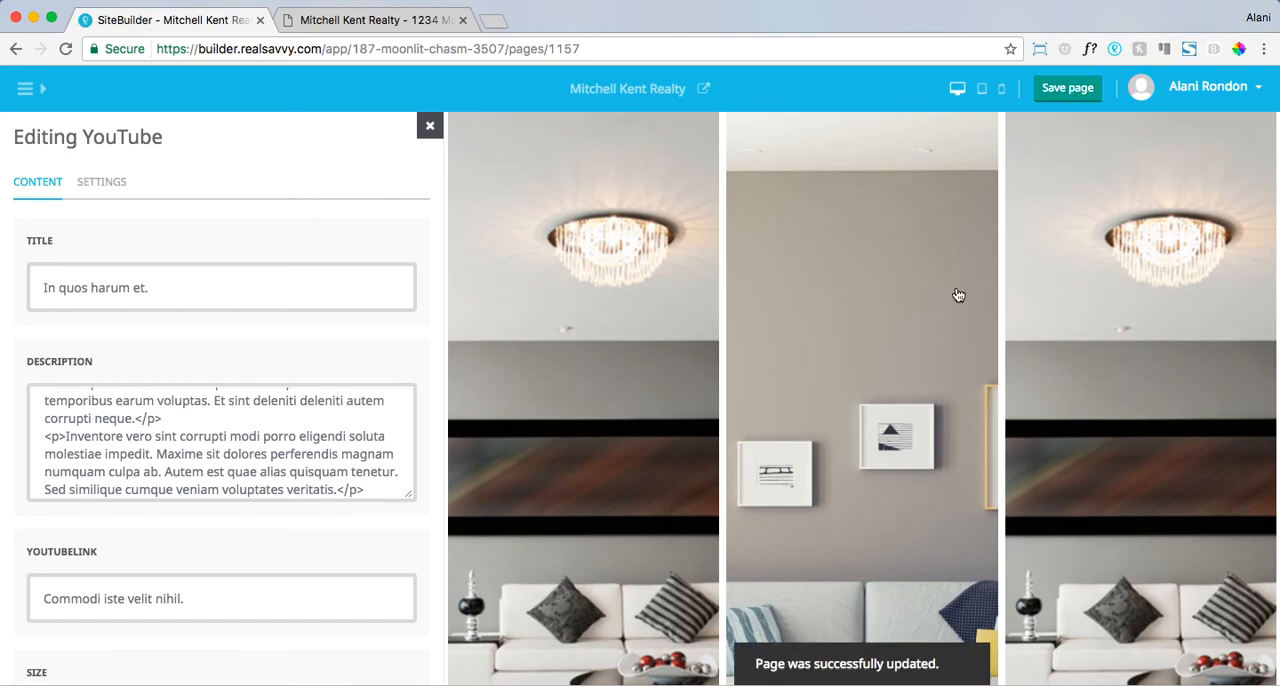
pyautogui.scroll(5, 950, 295)
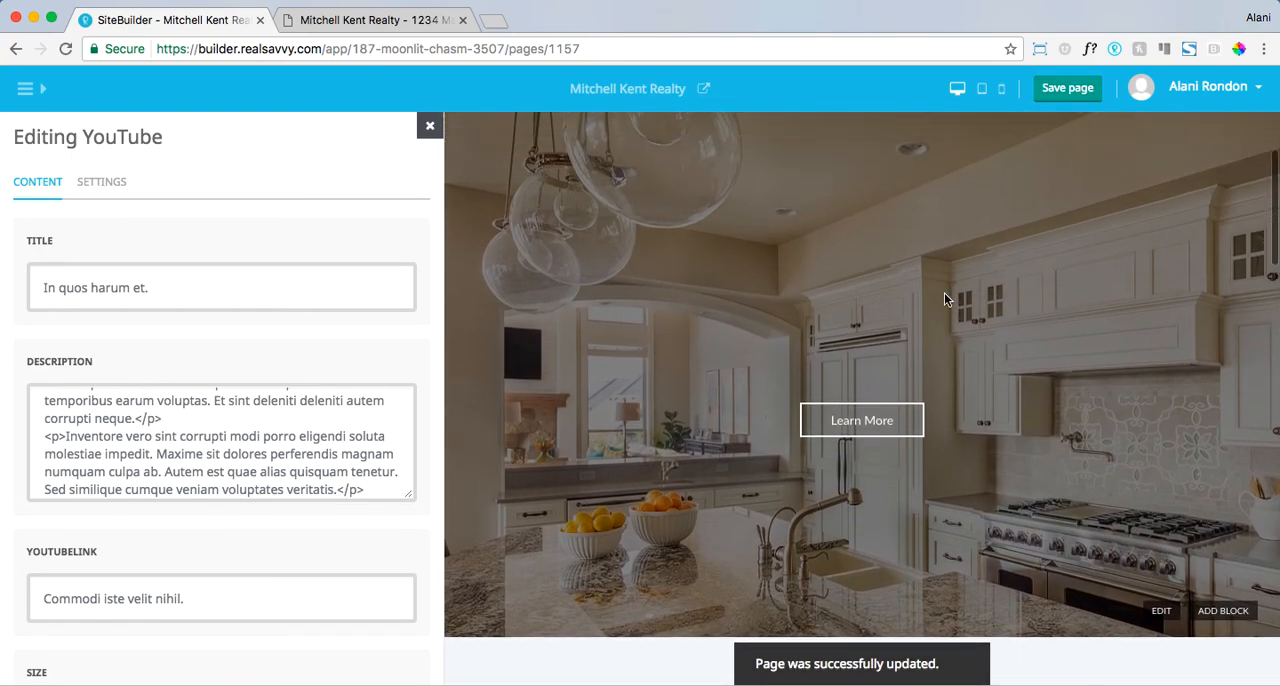